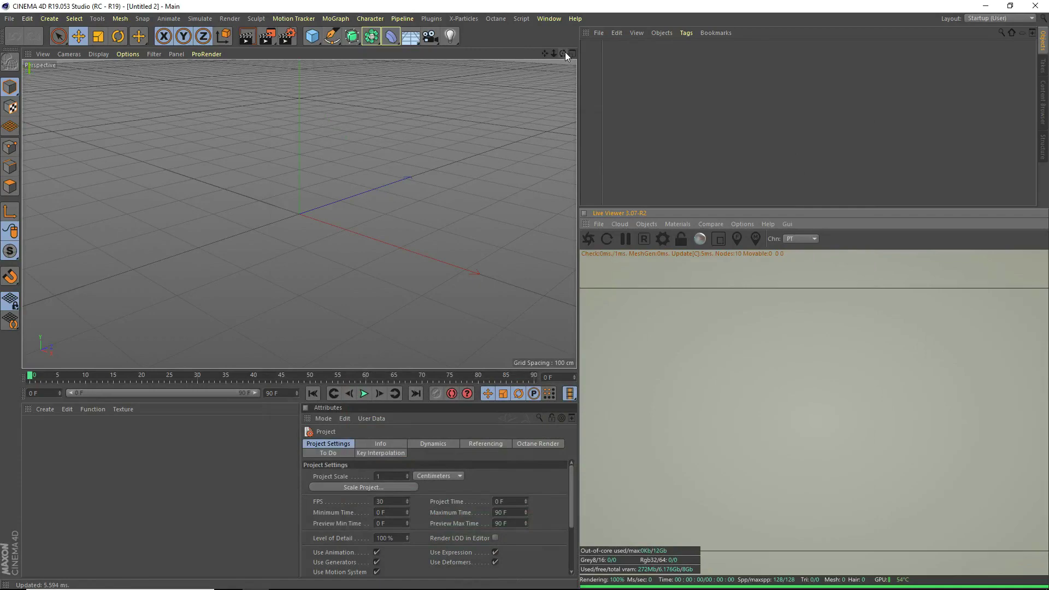
Add a Plane primitive to the empty scene and lift it up off the grid
mouse_move(563, 53)
left_mouse_down()
mouse_move(492, 58)
mouse_move(500, 99)
left_mouse_up()
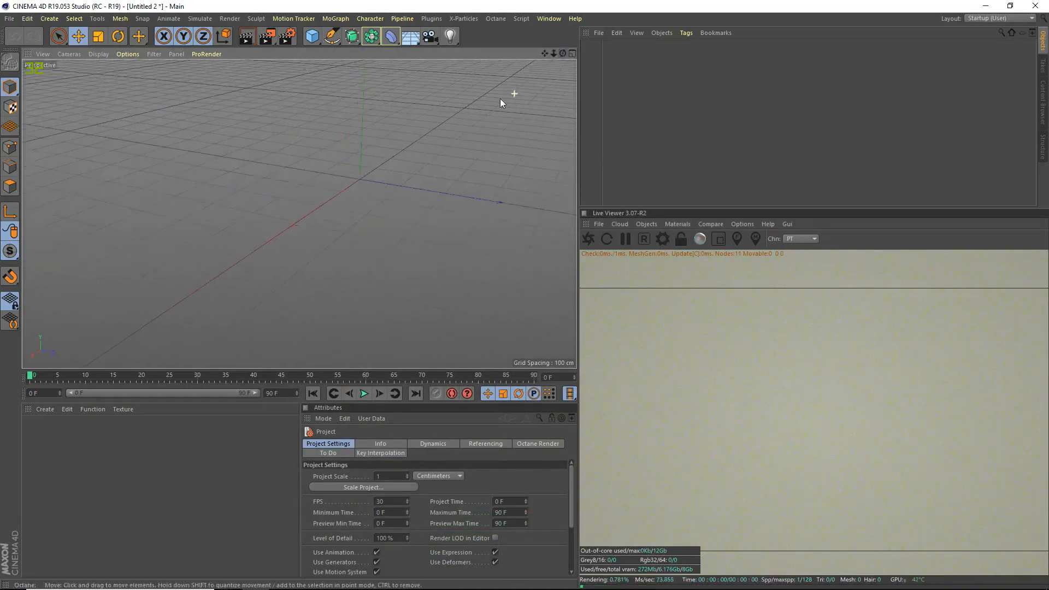
left_click_drag(545, 55, 583, 87)
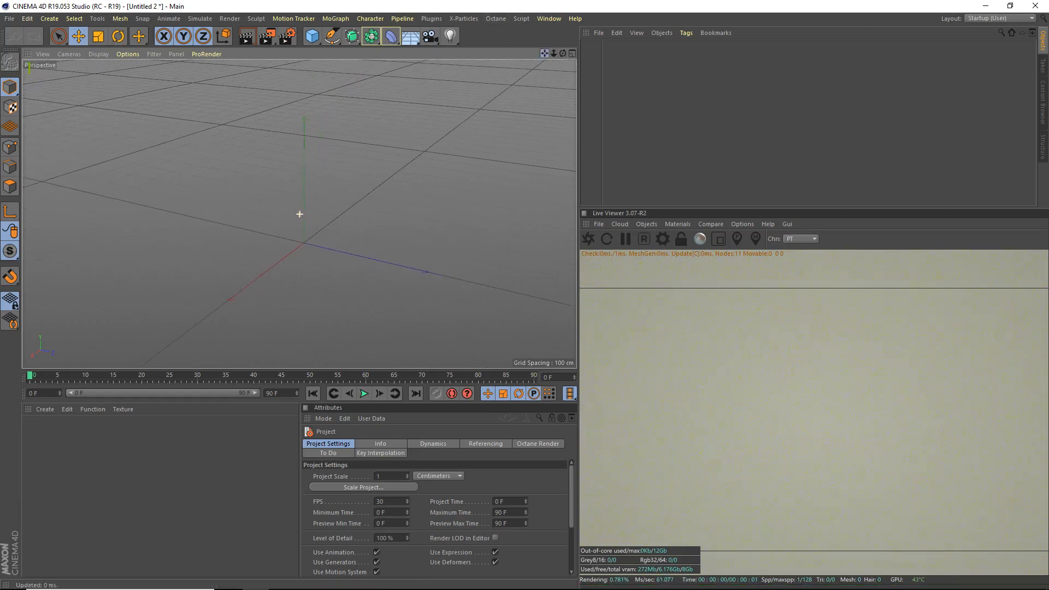
left_click_drag(544, 55, 512, 88)
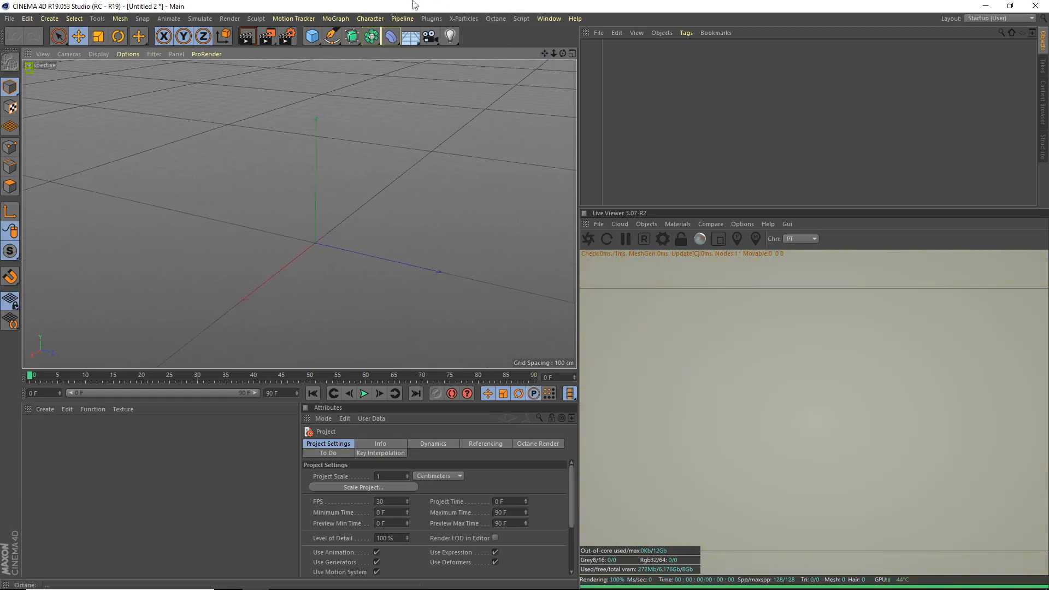
left_click_drag(313, 35, 410, 71)
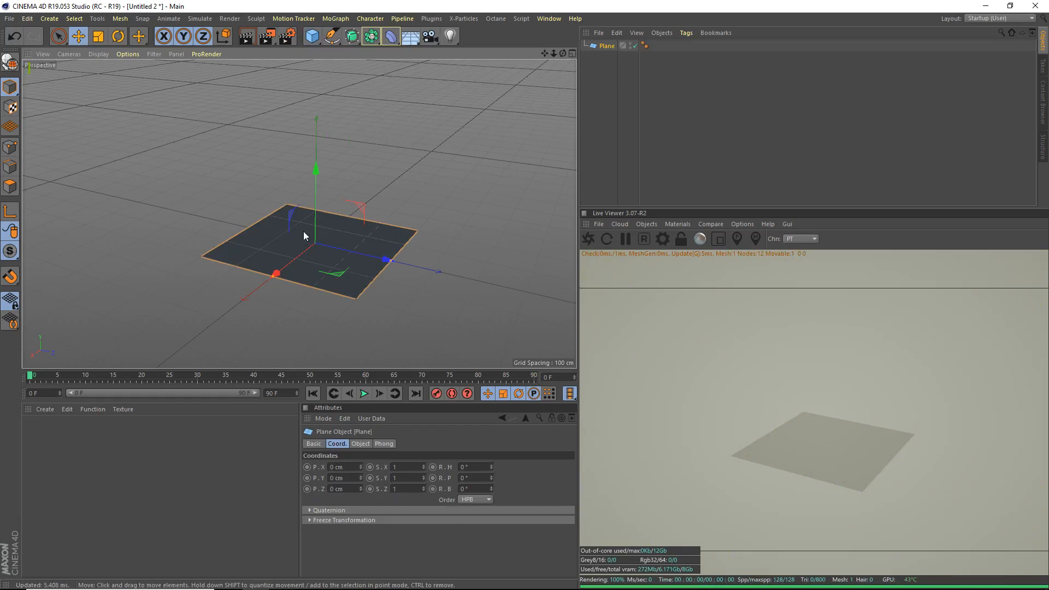
left_click_drag(315, 193, 317, 172)
scroll(285, 215, "down", 3)
mouse_move(260, 226)
left_mouse_down()
mouse_move(269, 223)
mouse_move(241, 240)
left_mouse_up()
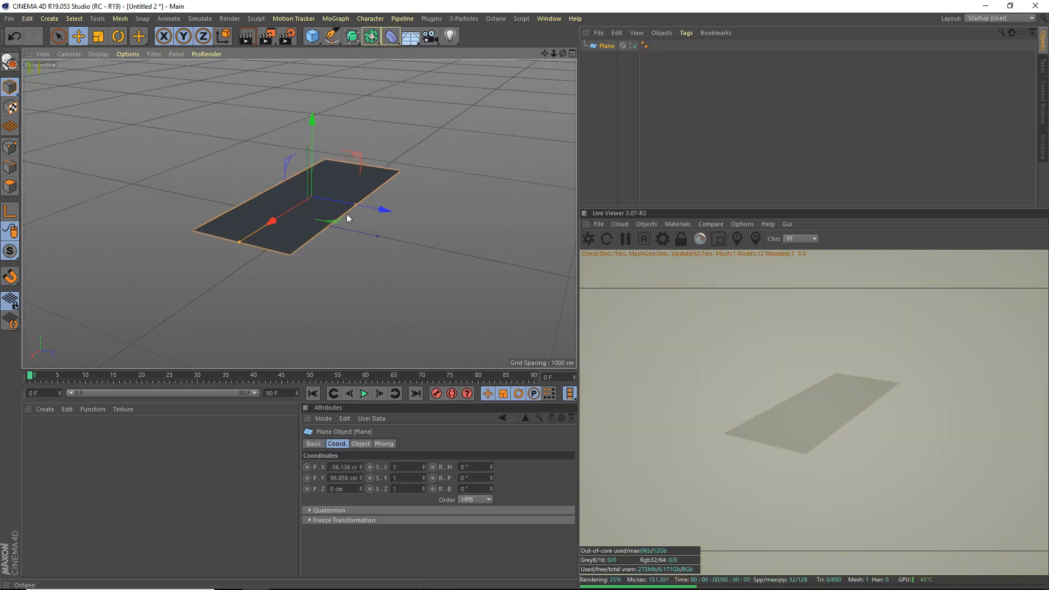
Stretch the plane wider and longer into a road shape and frame it in view
left_click_drag(355, 205, 361, 206)
left_click_drag(245, 241, 236, 247)
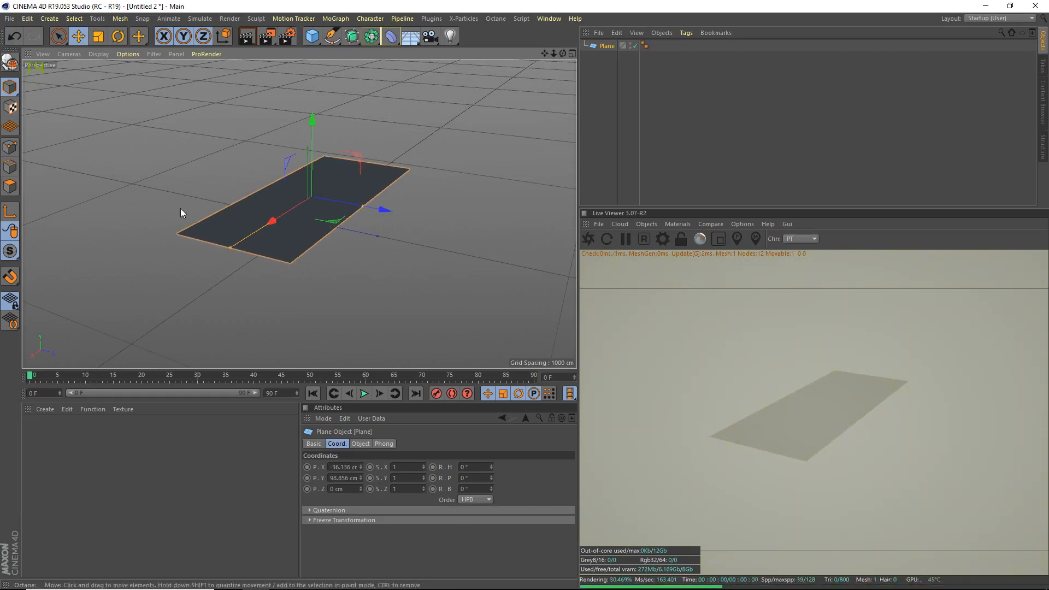
scroll(169, 177, "up", 5)
scroll(168, 173, "up", 5)
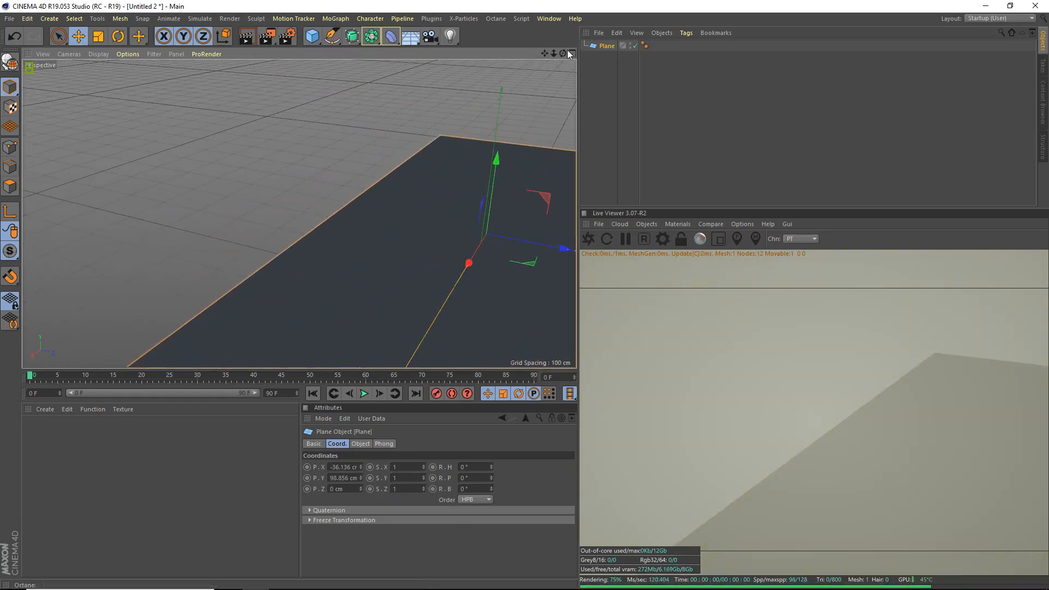
left_click_drag(298, 213, 299, 214, "alt")
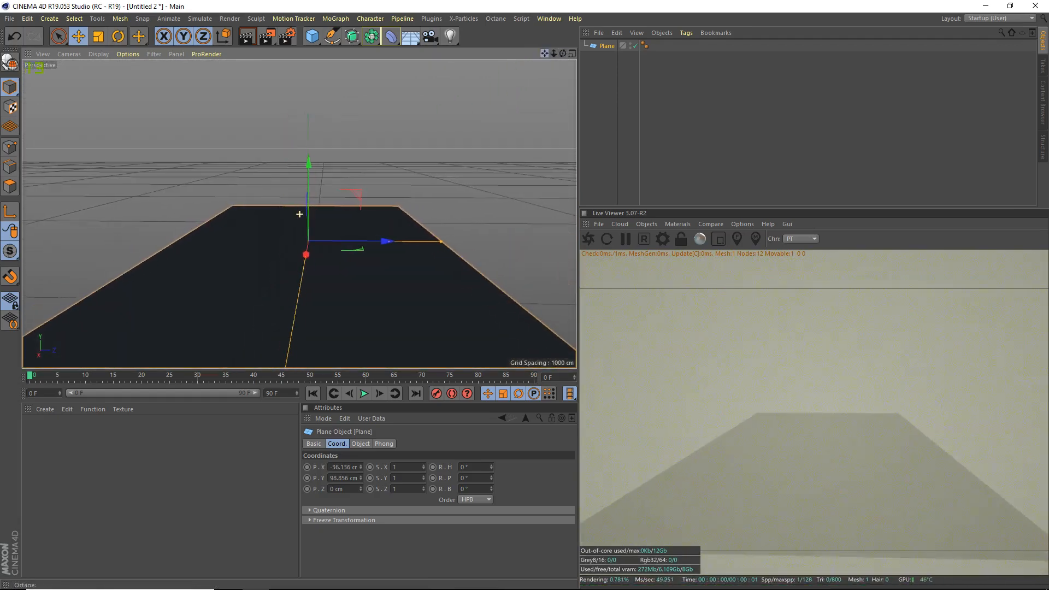
left_click_drag(544, 53, 391, 125)
Add a camera from the current view, then an Octane area light from Live Viewer Objects
left_click(431, 35)
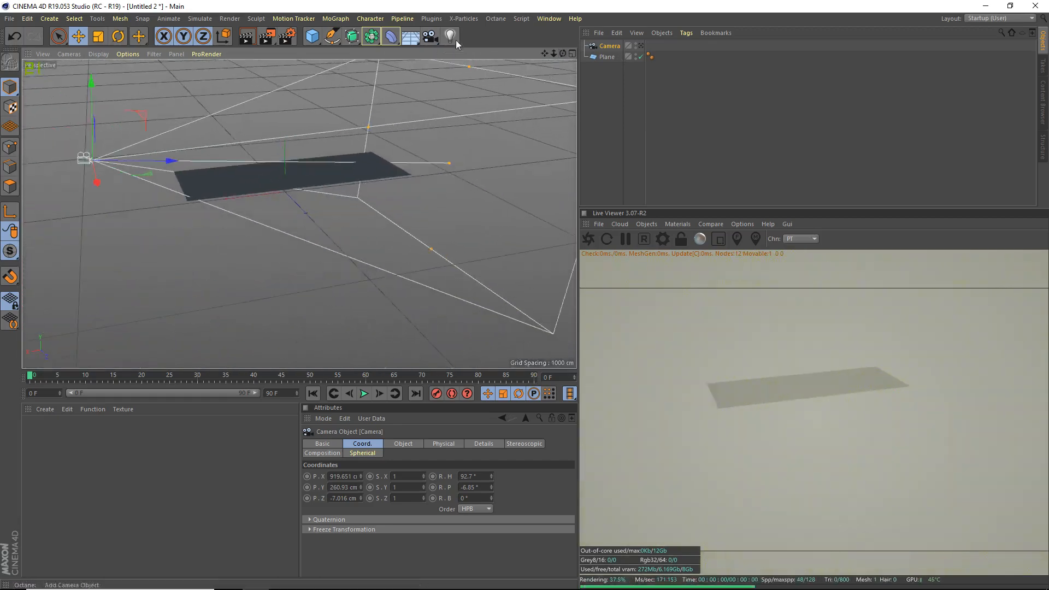
left_click_drag(449, 38, 552, 80)
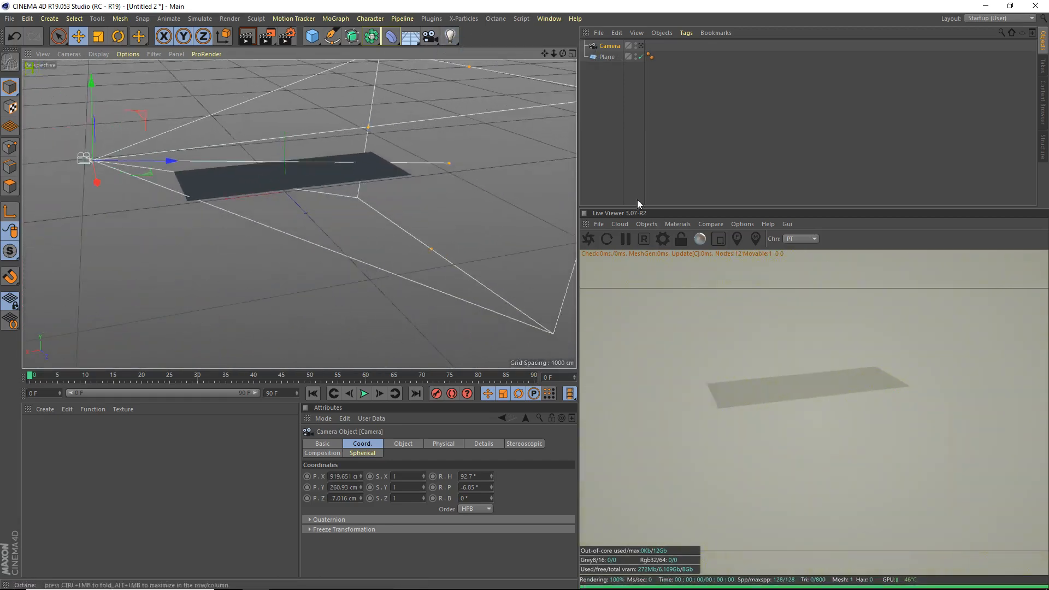
left_click(648, 223)
left_click(680, 284)
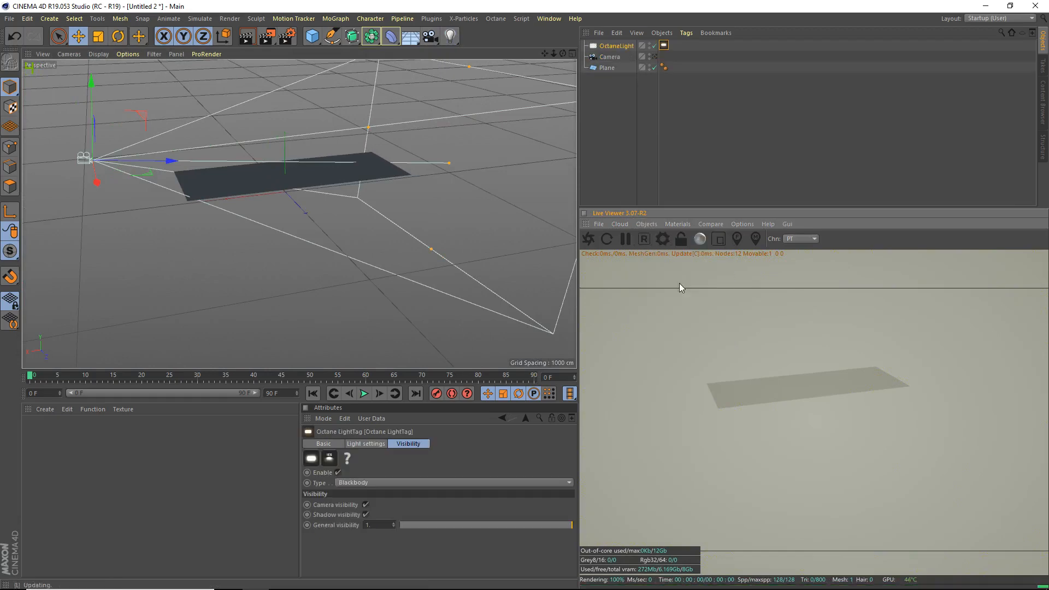
Undo that light, add a fresh Octane Arealight and raise it to stand over the plane
key("ctrl+z")
left_click(645, 224)
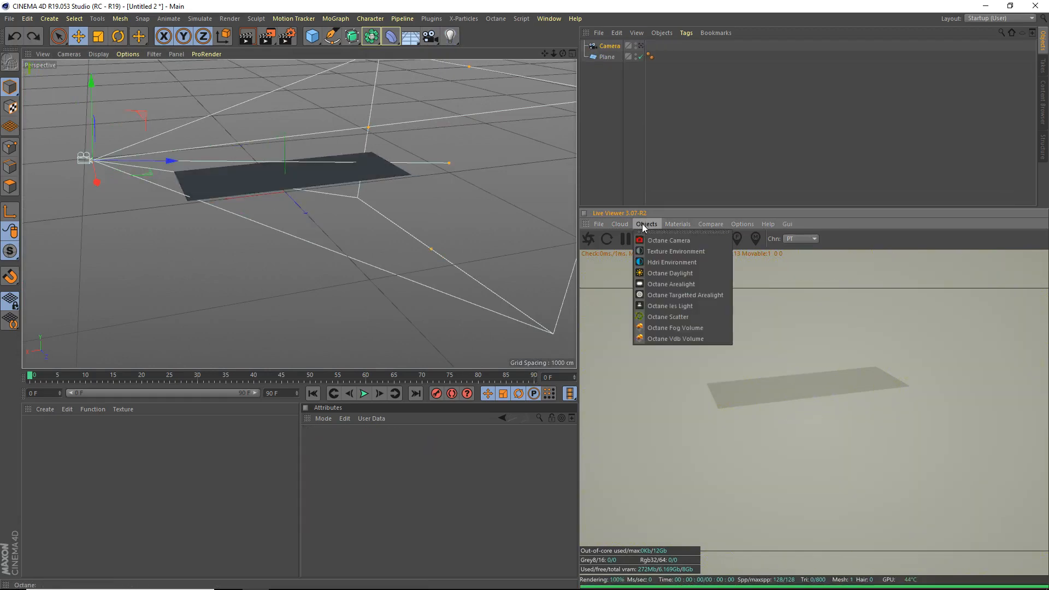
left_click(680, 284)
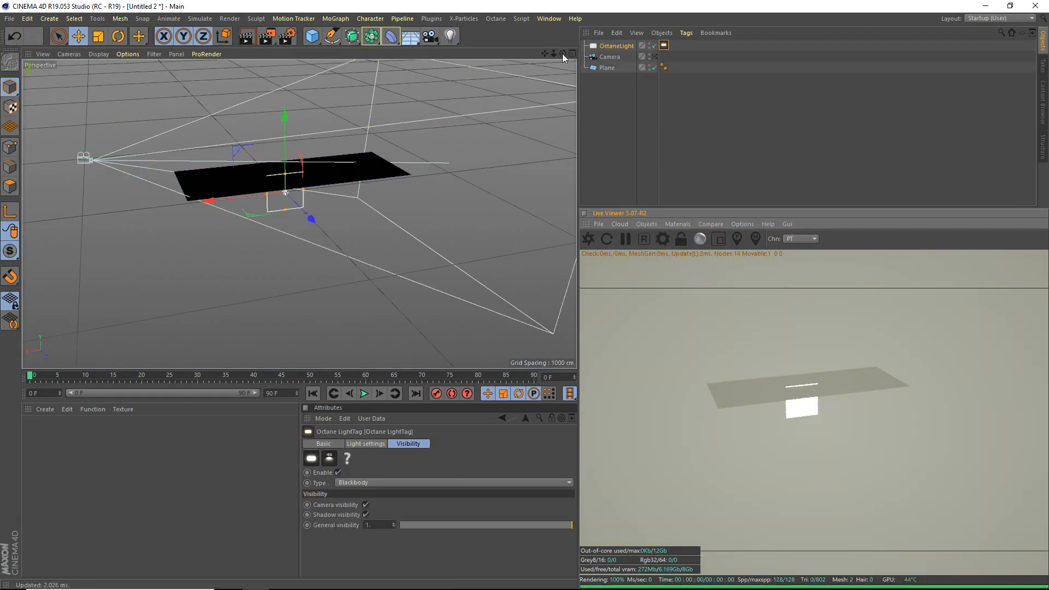
left_click_drag(563, 54, 444, 50)
left_click_drag(306, 213, 284, 124)
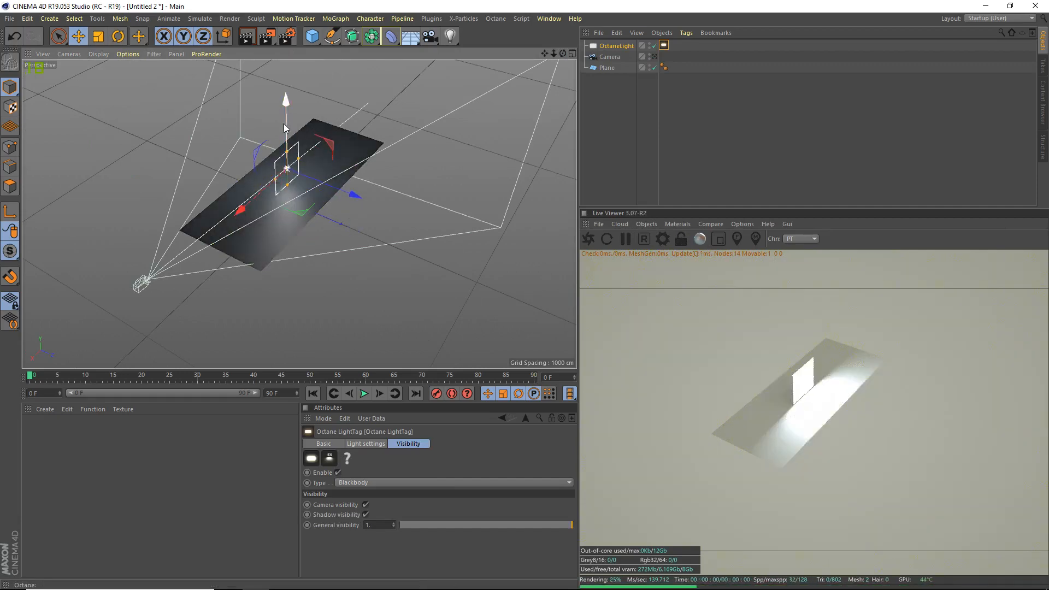
scroll(299, 134, "up", 3)
Position the area light upright beside one edge of the plane, lighting the road
mouse_move(341, 164)
left_mouse_down("alt")
mouse_move(384, 104)
mouse_move(437, 106)
left_mouse_up("alt")
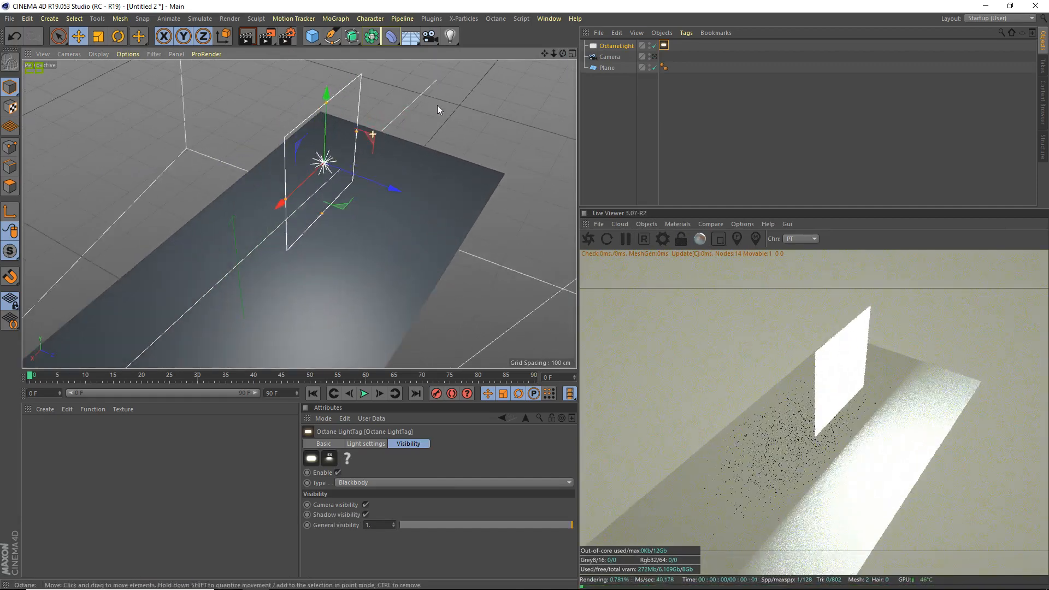
left_click_drag(305, 190, 312, 187)
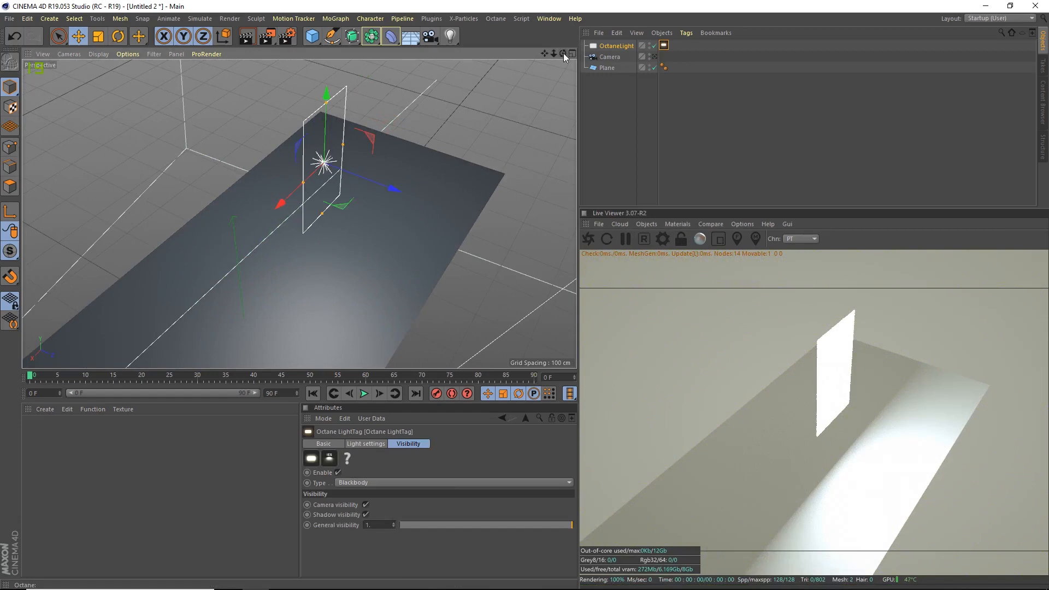
left_click_drag(563, 54, 287, 74)
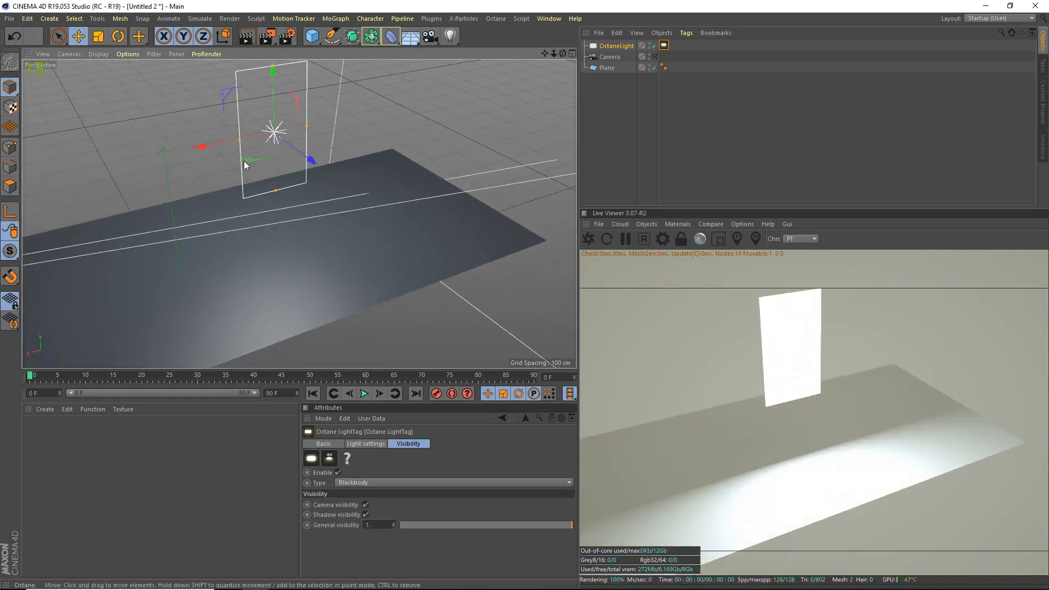
left_click_drag(244, 162, 429, 71)
left_click_drag(548, 56, 392, 78)
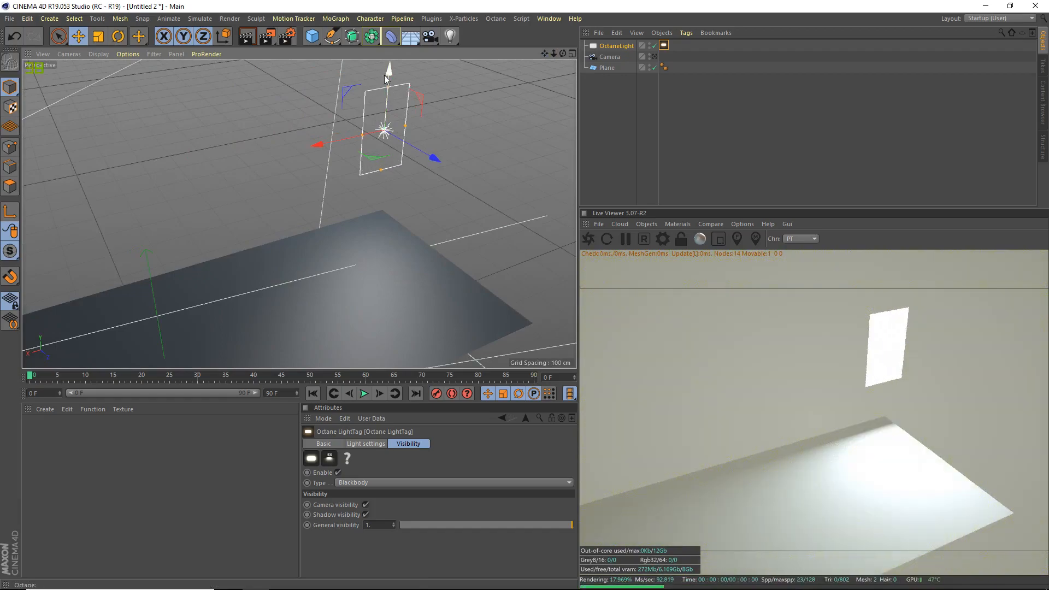
mouse_move(389, 97)
left_mouse_down()
mouse_move(368, 88)
mouse_move(366, 147)
left_mouse_up()
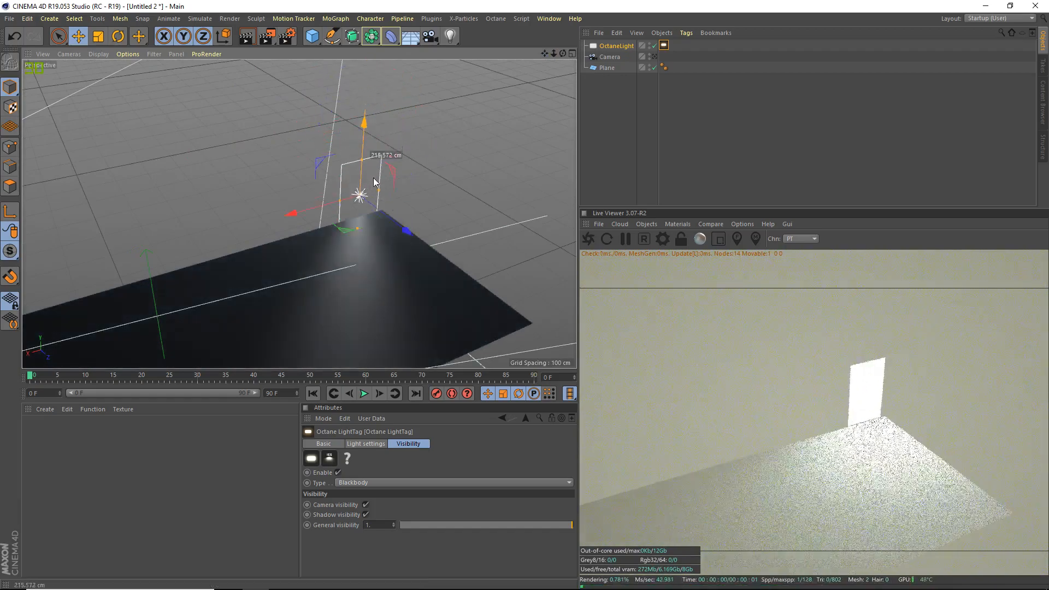
left_click_drag(562, 53, 504, 71)
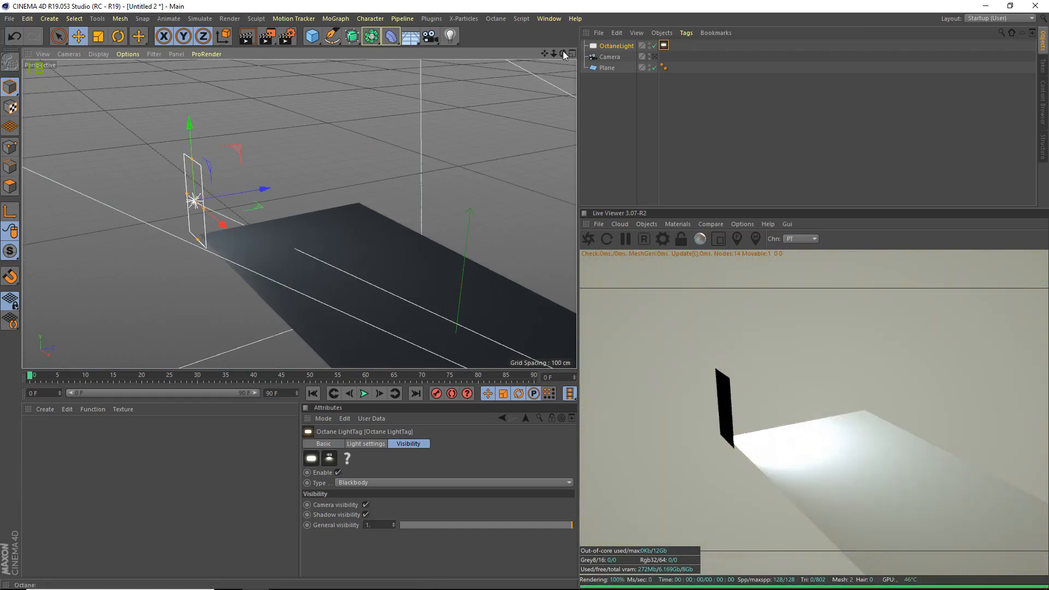
left_click_drag(562, 54, 368, 139)
mouse_move(230, 145)
left_mouse_down()
mouse_move(219, 147)
mouse_move(334, 154)
left_mouse_up()
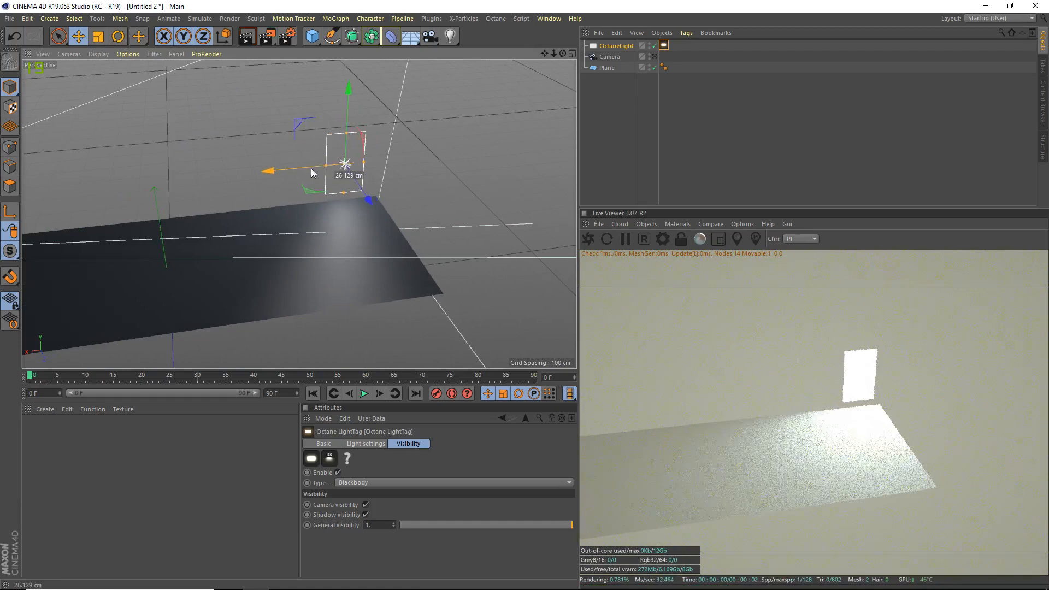
scroll(164, 148, "up", 2)
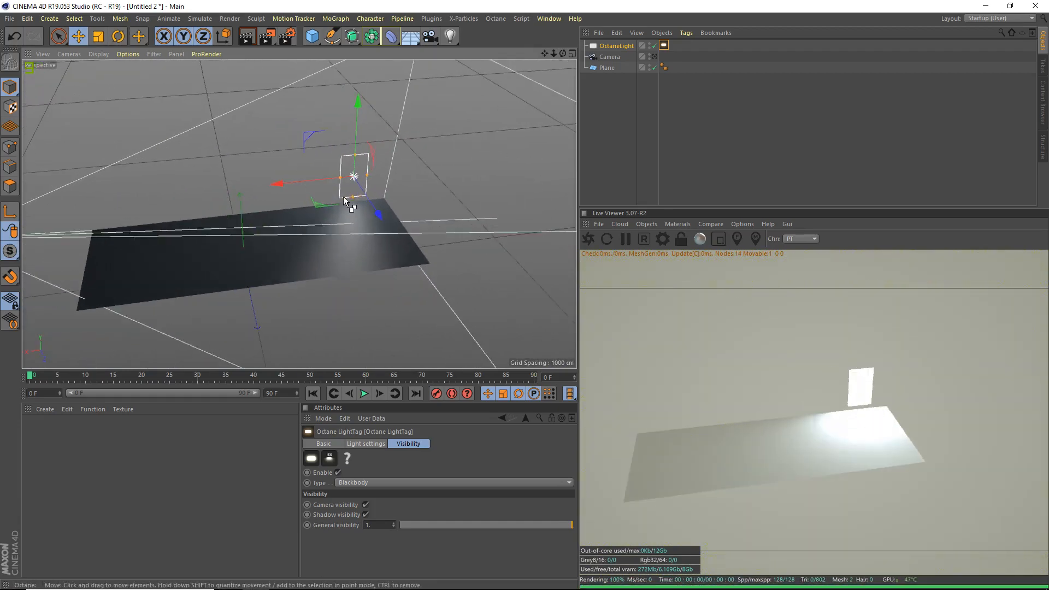
Duplicate the light and set the copy's R.H heading to 180° so it faces back across the plane
mouse_move(370, 201)
left_mouse_down("ctrl")
mouse_move(417, 277)
mouse_move(311, 177)
left_mouse_up("ctrl")
key("r")
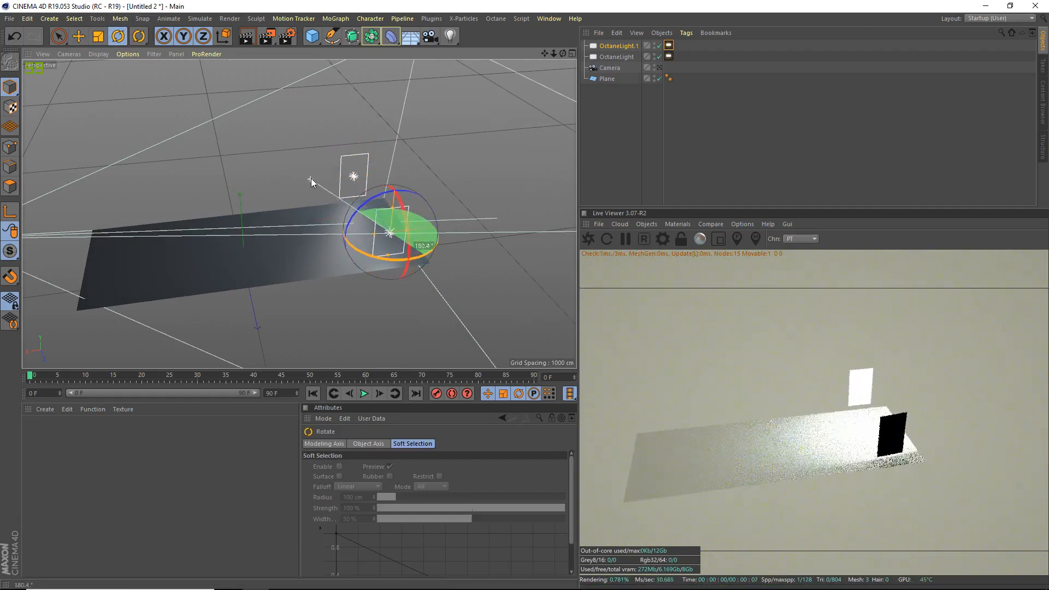
left_click_drag(311, 182, 313, 181)
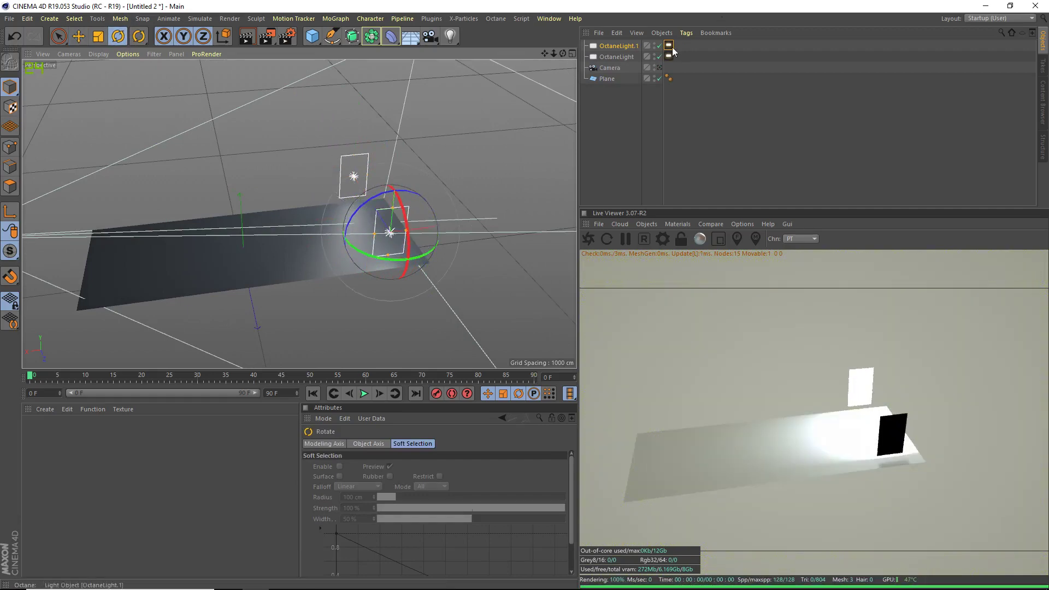
left_click(639, 48)
left_click(474, 485)
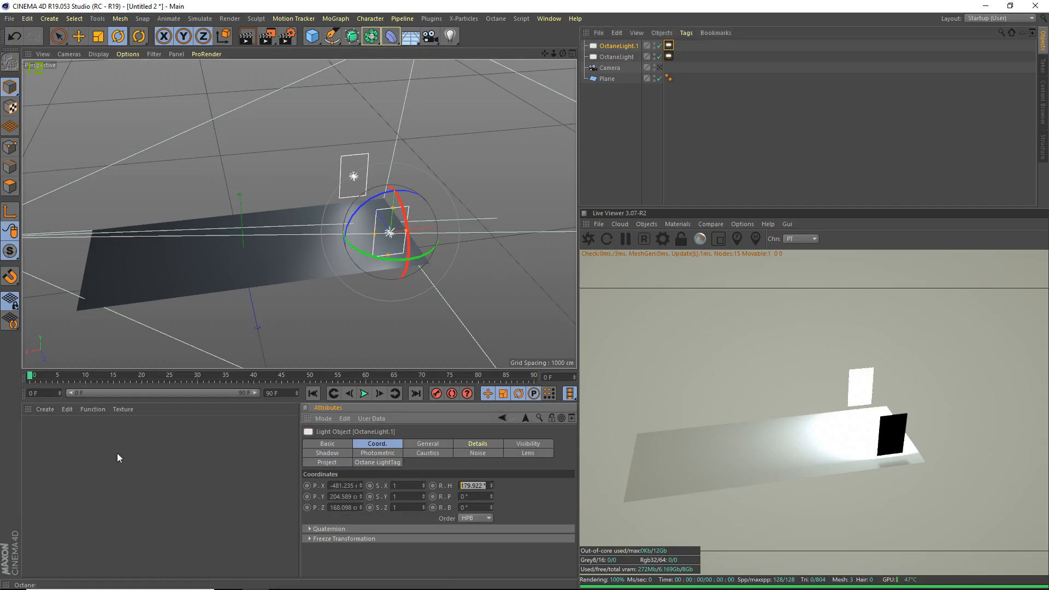
key("Return")
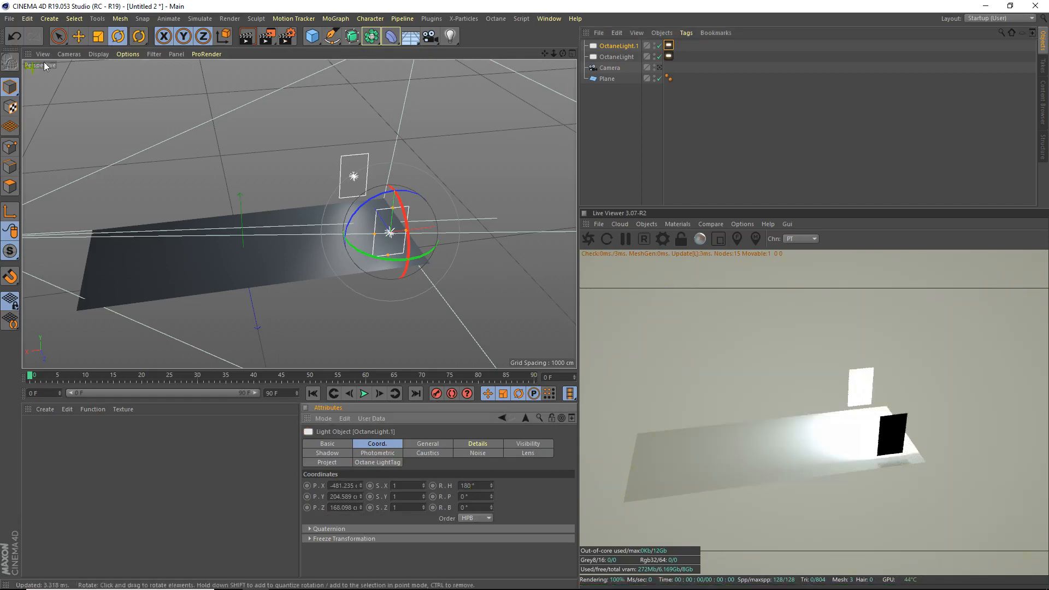
key("e")
mouse_move(558, 55)
left_mouse_down()
mouse_move(241, 259)
mouse_move(247, 241)
left_mouse_up()
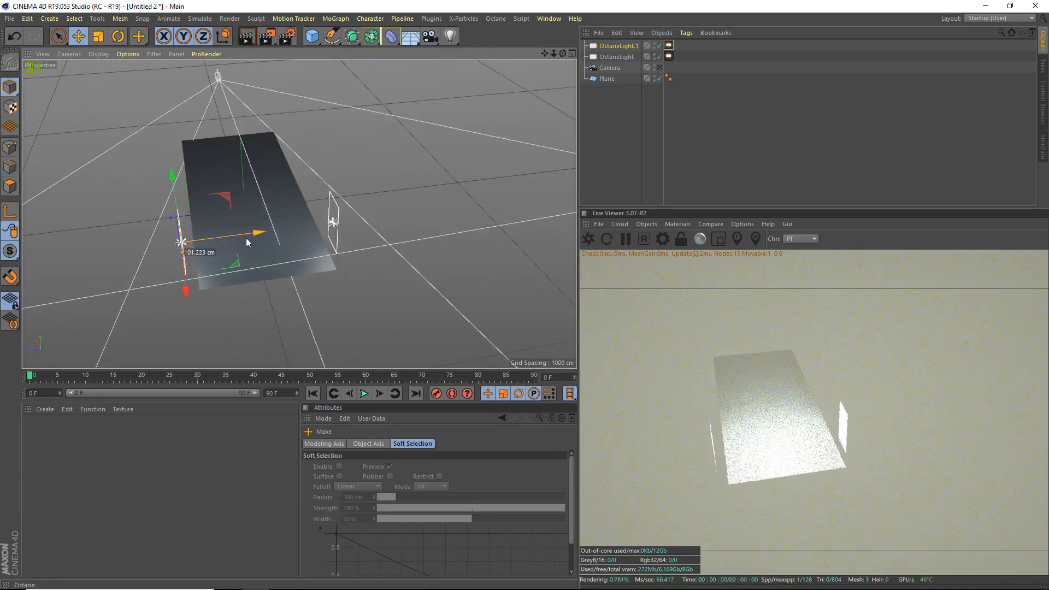
Copy the facing light pair along the road into eight lights in two rows, checking through the camera
left_click_drag(562, 55, 613, 51)
left_click(616, 56, "ctrl")
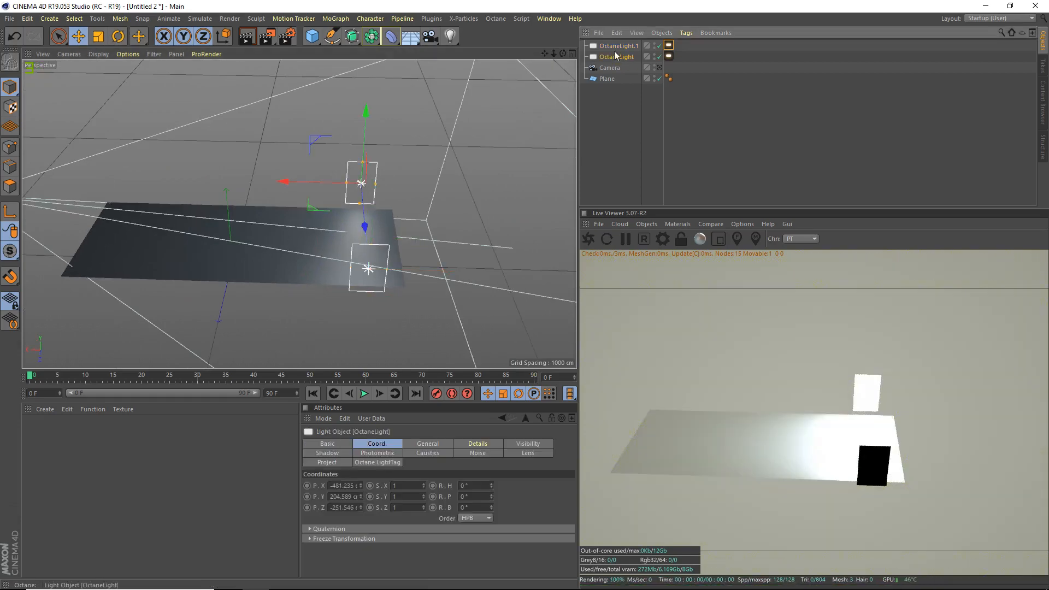
mouse_move(311, 220)
left_mouse_down("ctrl")
mouse_move(137, 219)
mouse_move(157, 219)
left_mouse_up("ctrl")
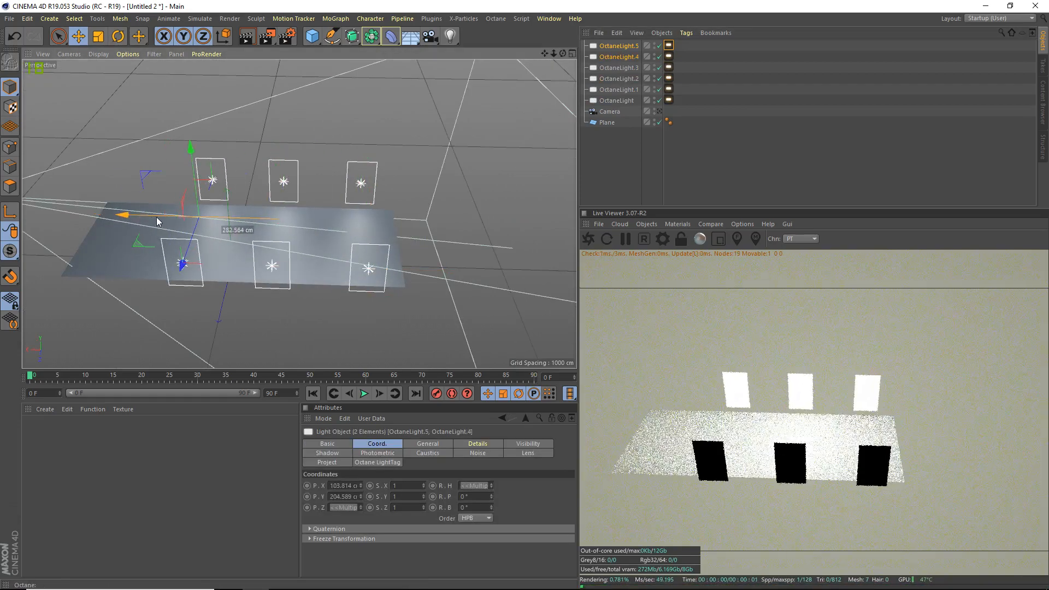
left_click(659, 112)
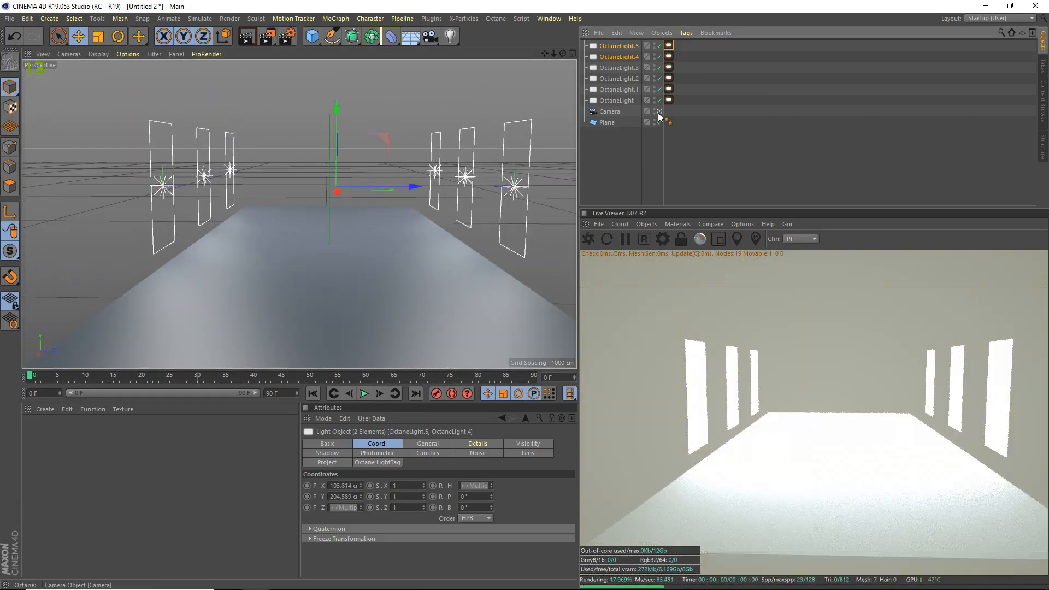
left_click_drag(306, 217, 90, 210, "ctrl")
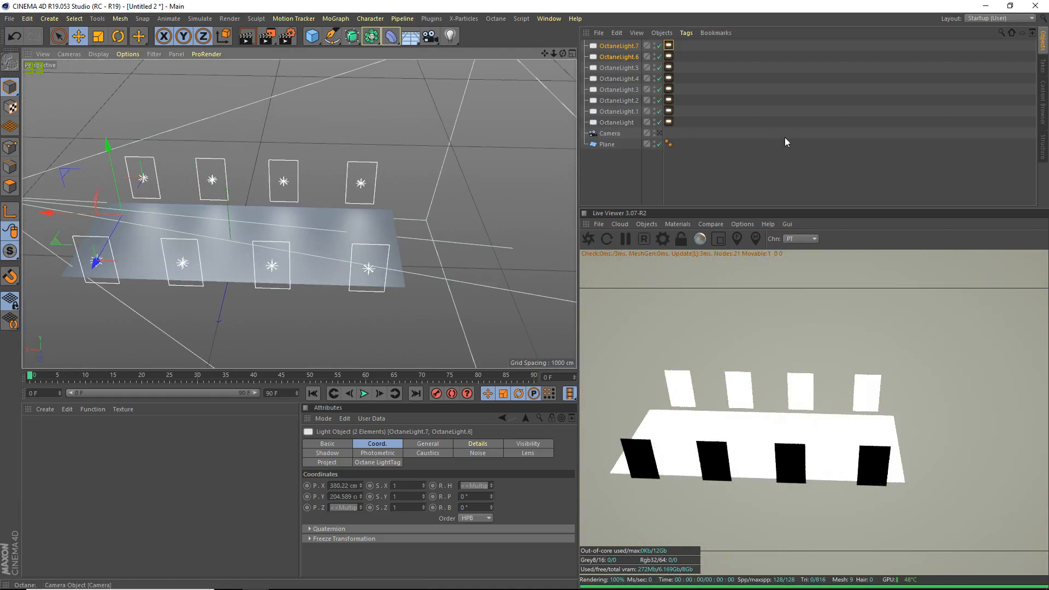
left_click(660, 133)
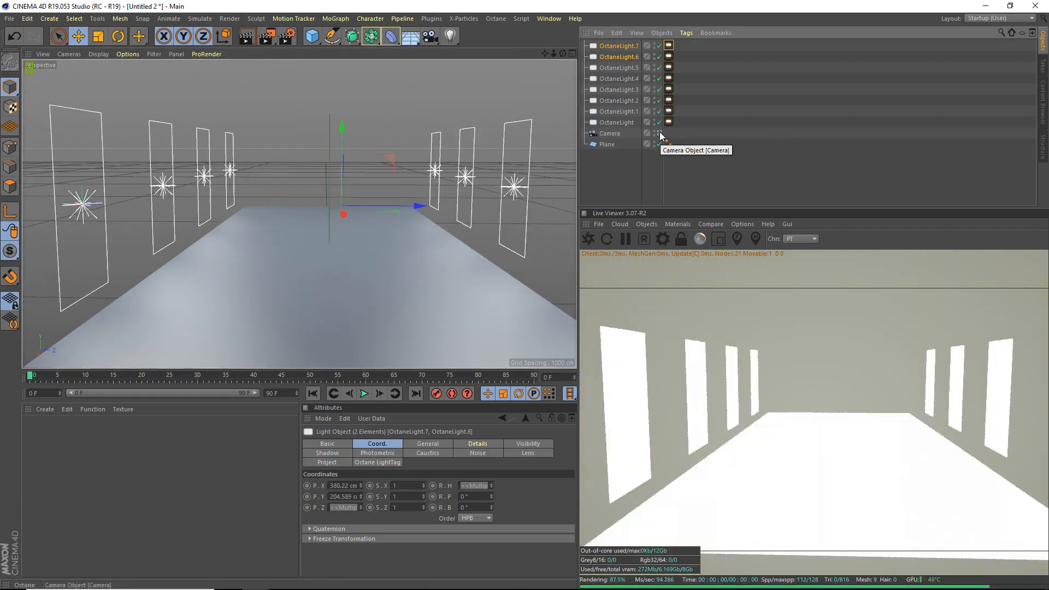
Duplicate a side light and set the copy's R.H heading to -90° to face down the road
left_click_drag(345, 205, 441, 197, "alt")
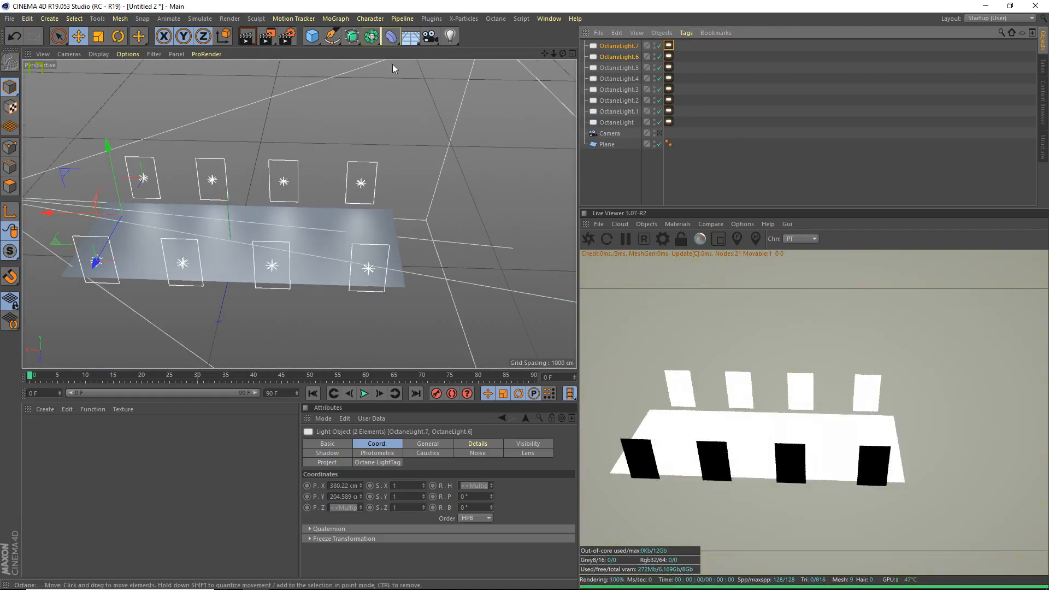
left_click(363, 191)
mouse_move(363, 190)
left_mouse_down("ctrl")
mouse_move(362, 219)
mouse_move(283, 223)
left_mouse_up("ctrl")
left_click(122, 40)
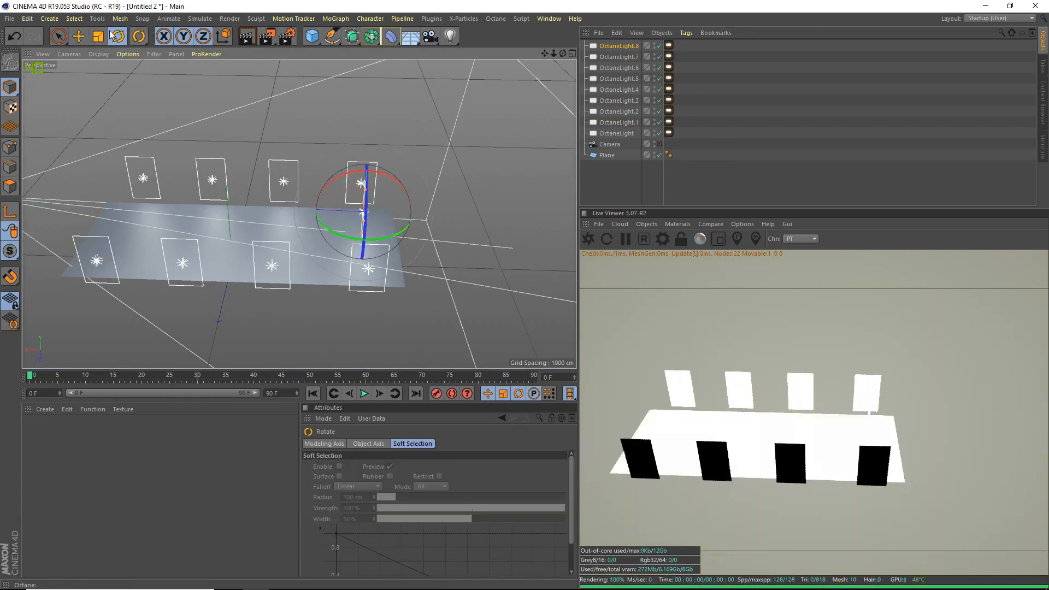
left_click_drag(562, 54, 282, 222)
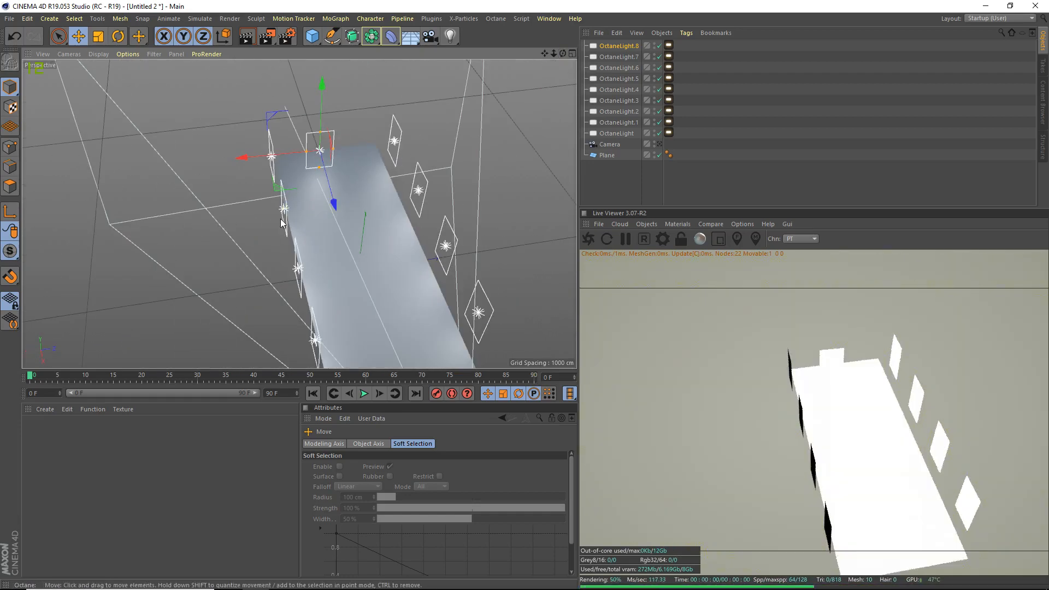
left_click(663, 46)
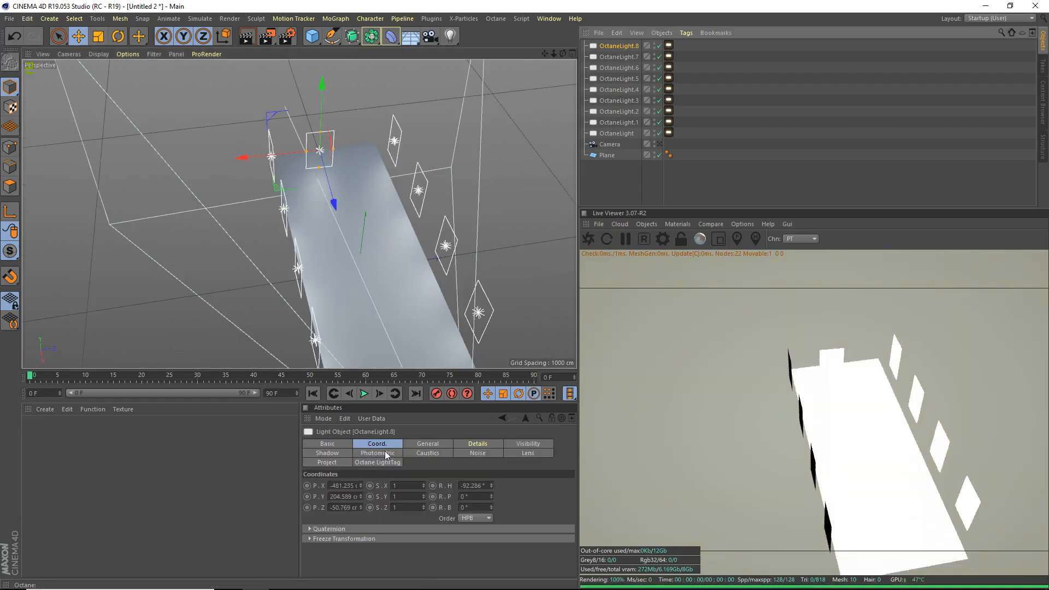
left_click(480, 486)
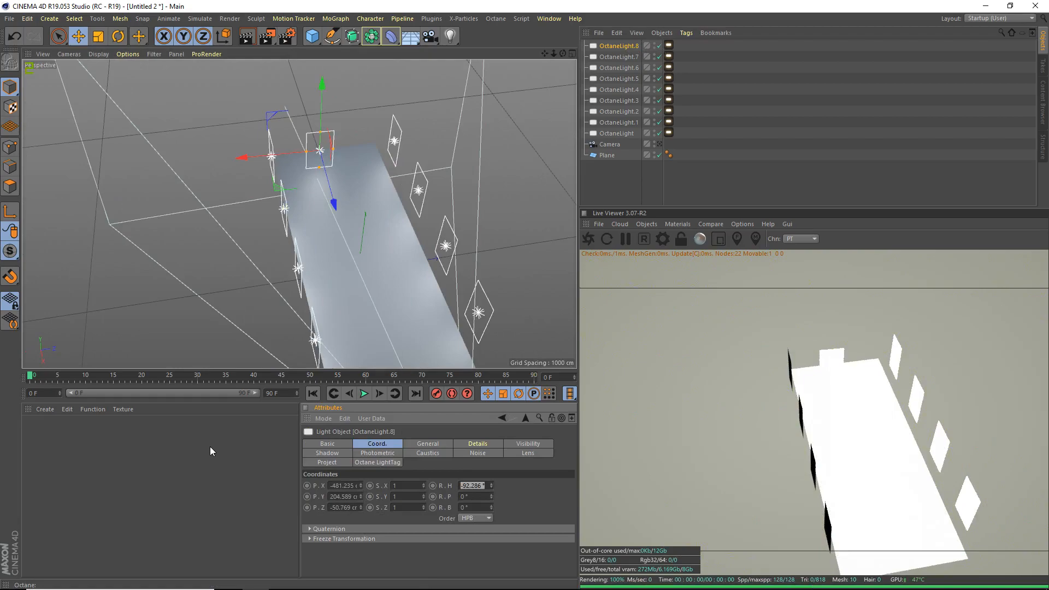
type("-90")
type("°")
key("Return")
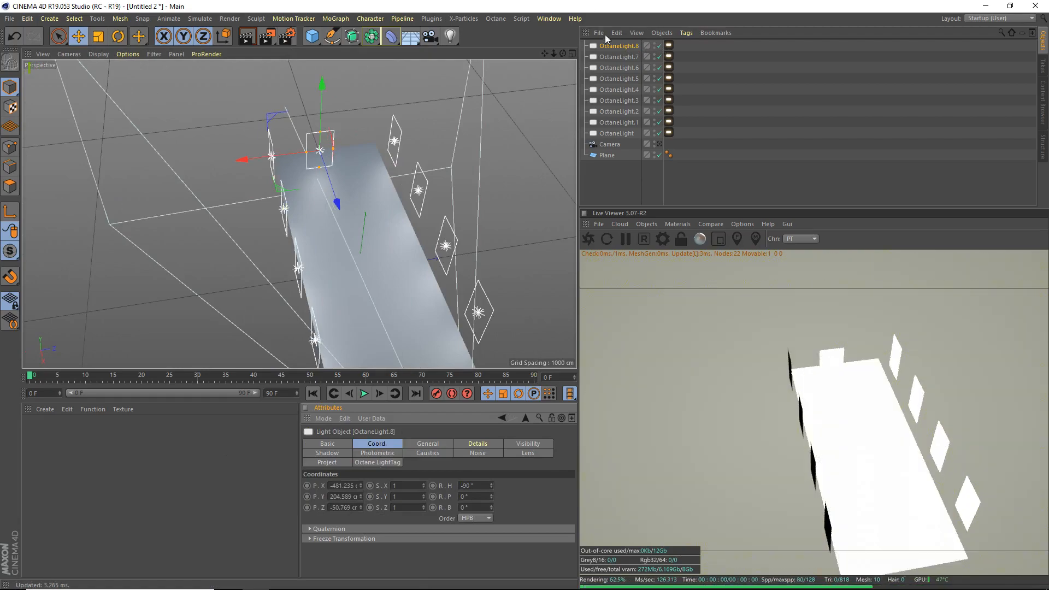
Move the turned light to the road's far end and raise it above the surface
left_click_drag(565, 53, 73, 39)
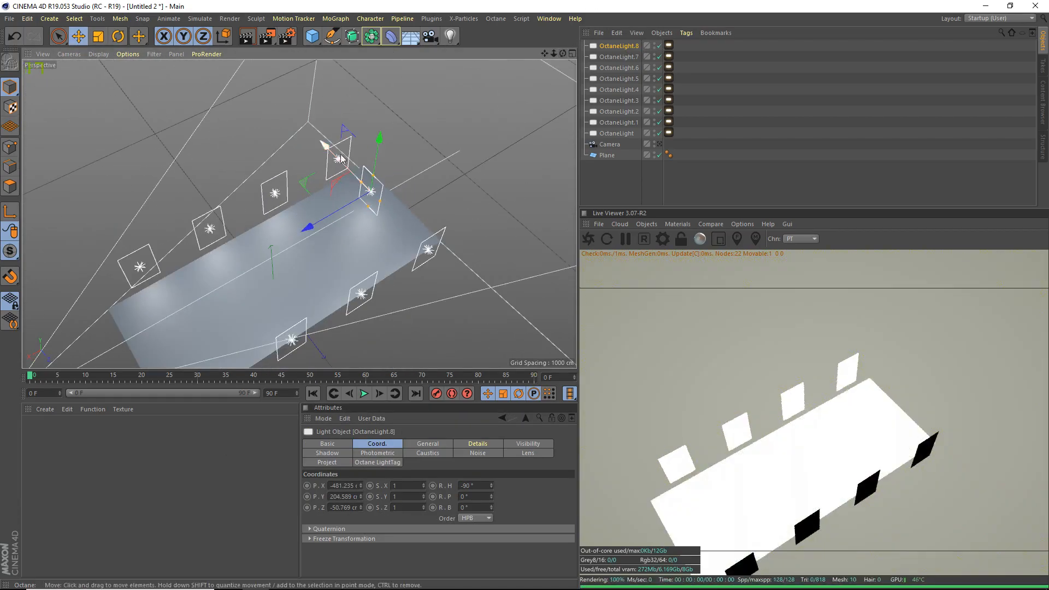
left_click_drag(322, 217, 376, 193)
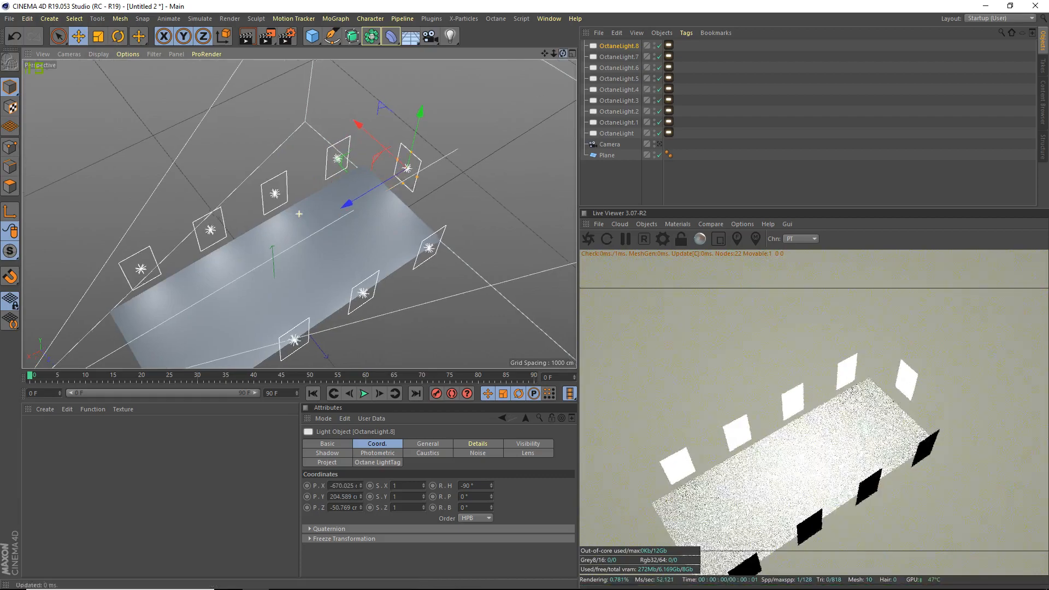
left_click_drag(562, 53, 324, 151)
mouse_move(364, 81)
left_mouse_down()
mouse_move(321, 116)
mouse_move(338, 123)
mouse_move(296, 143)
left_mouse_up()
scroll(291, 149, "up", 2)
scroll(283, 156, "up", 2)
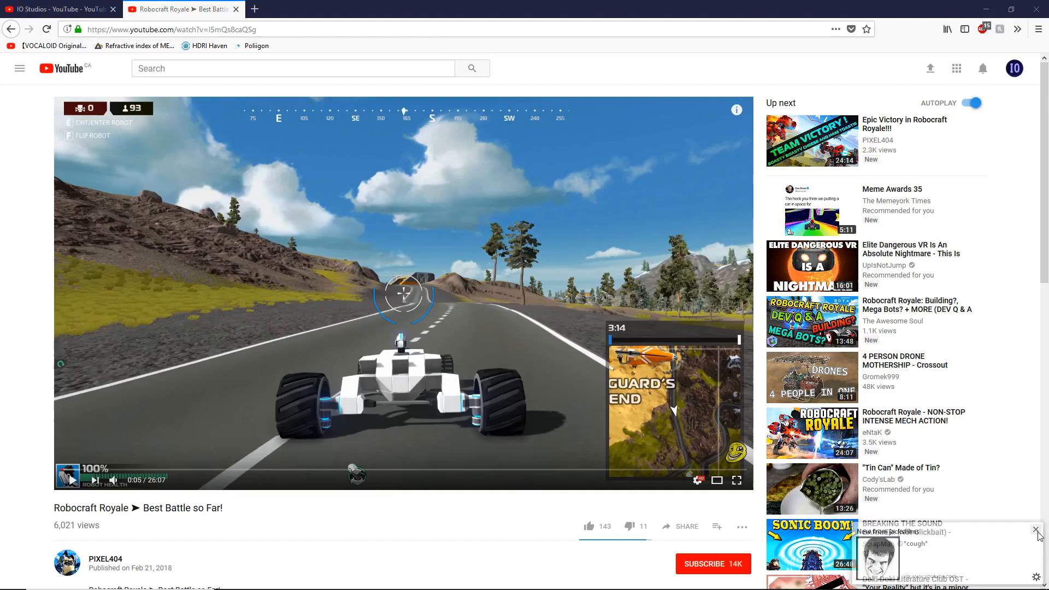
Slide OctaneLight.9 along X to sit evenly beside OctaneLight.8 across the road's end, checked through the camera
left_click(989, 7)
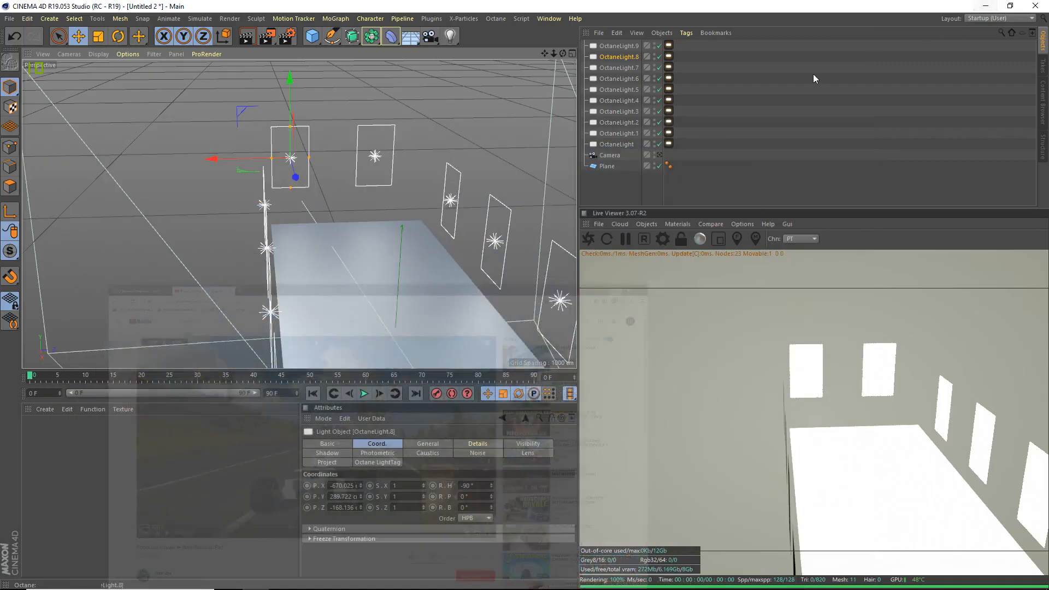
left_click_drag(554, 54, 496, 154)
left_click_drag(556, 54, 333, 176)
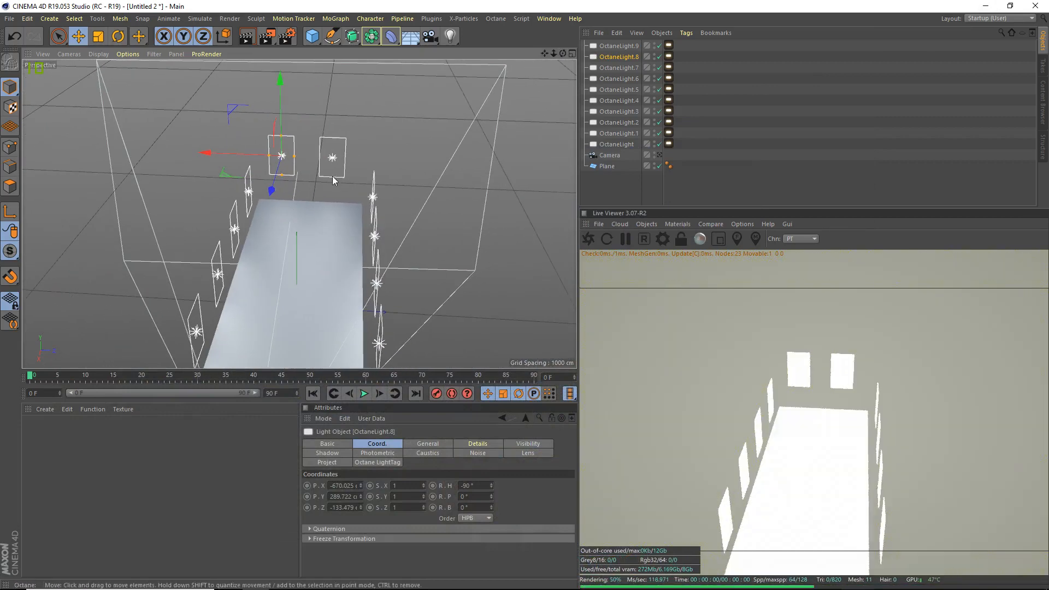
left_click_drag(256, 156, 251, 158)
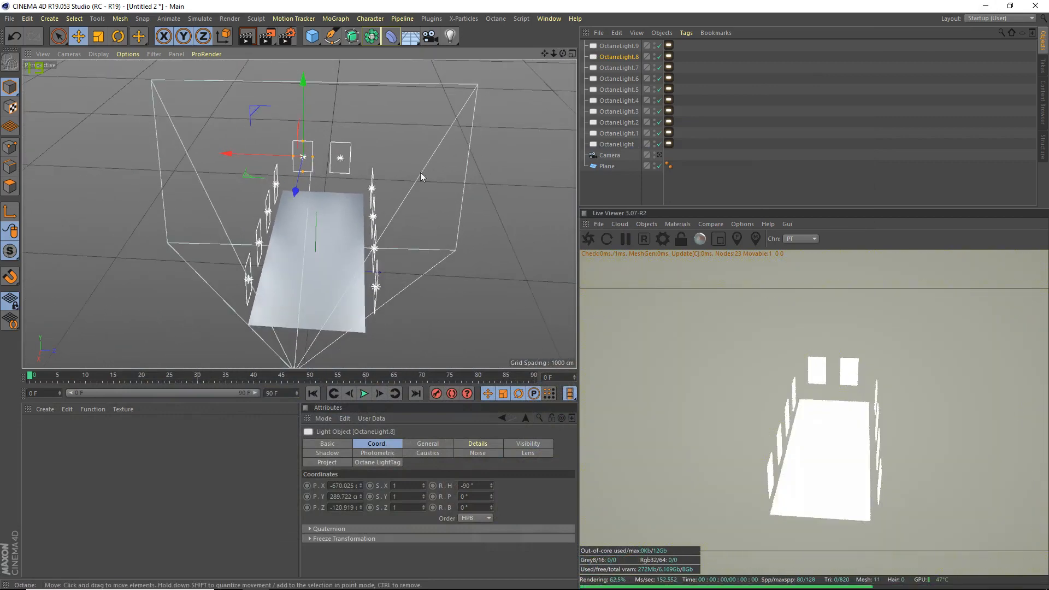
left_click(658, 156)
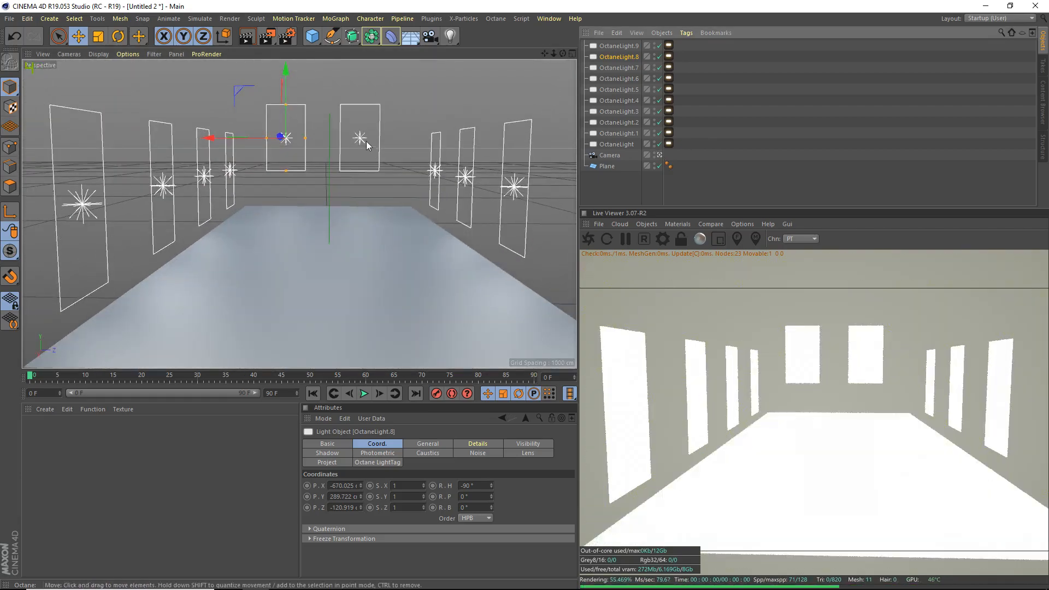
left_click_drag(320, 138, 327, 138)
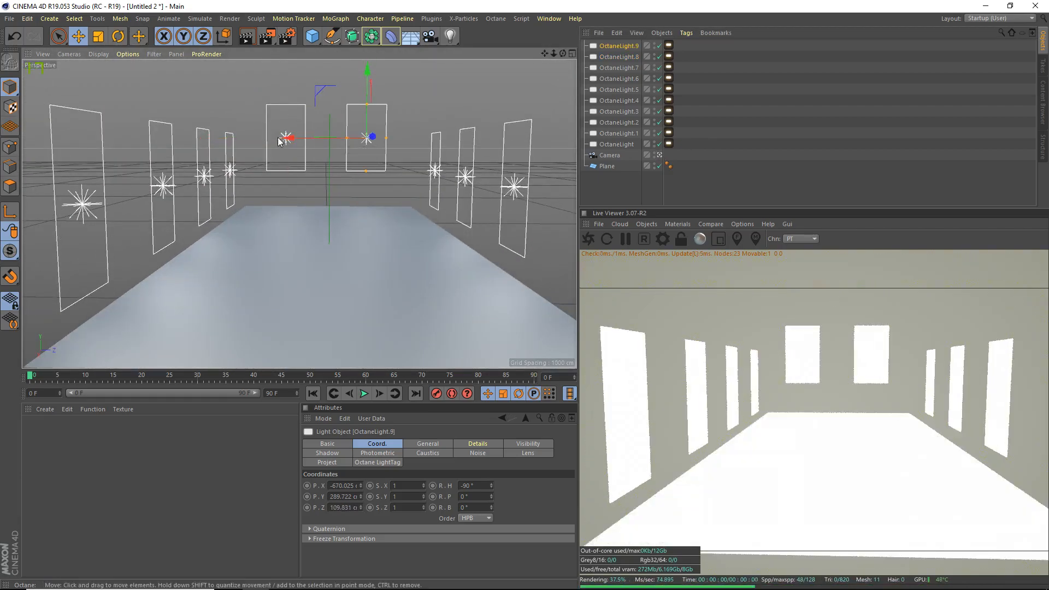
Select all ten Octane LightTags and assign a C4doctane RgbSpectrum shader as their emission texture
left_click(658, 156)
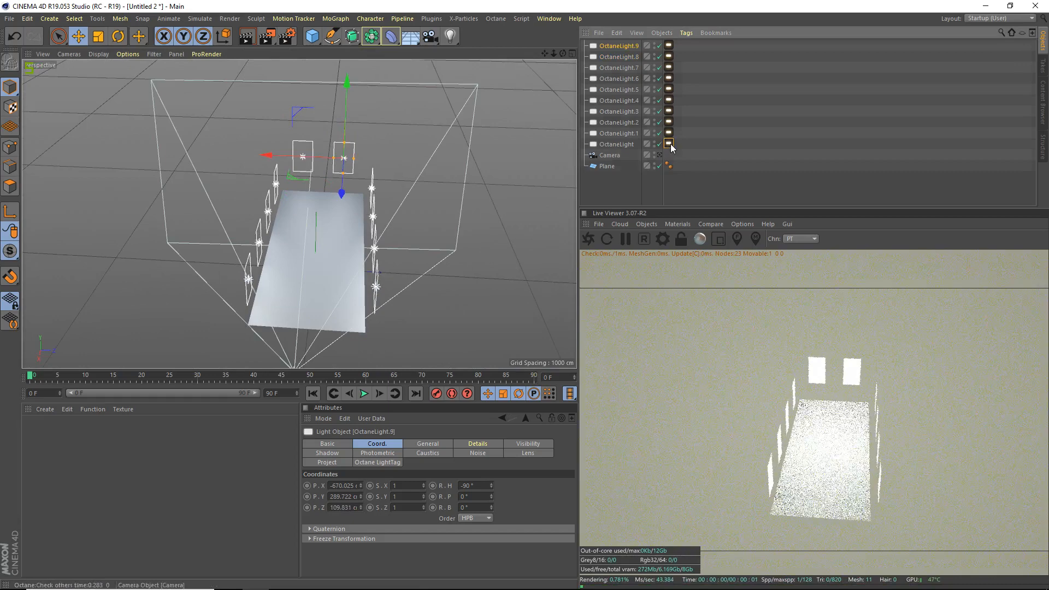
left_click(669, 144)
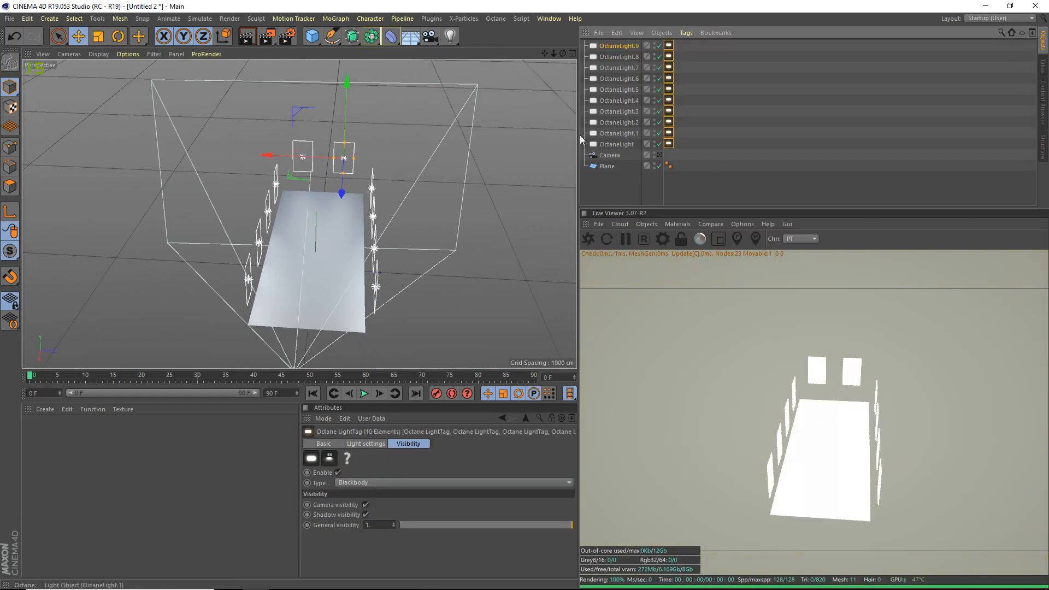
left_click(370, 444)
left_click(380, 528)
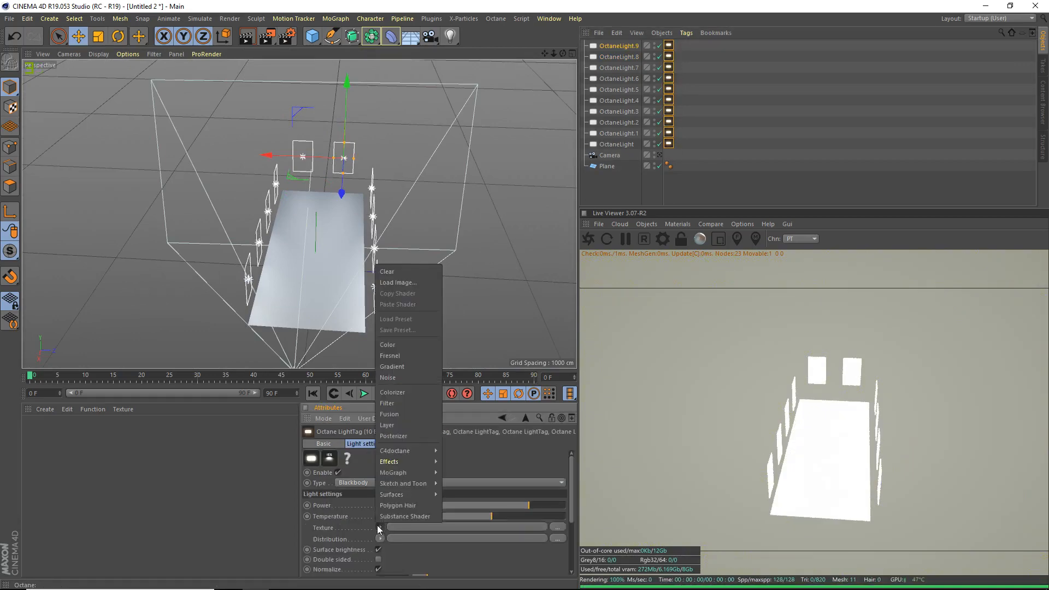
mouse_move(395, 451)
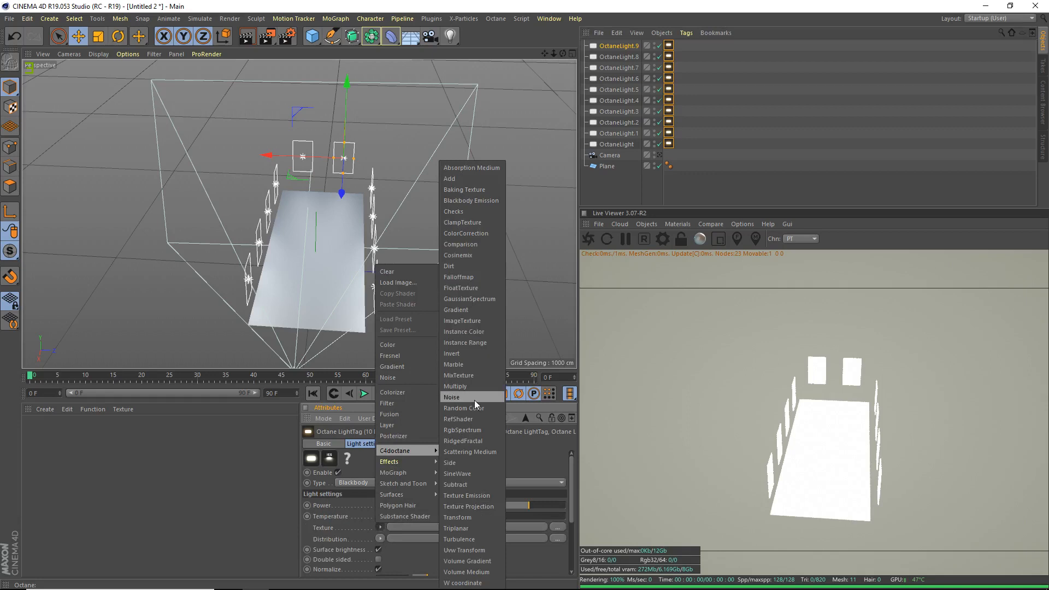
left_click(480, 430)
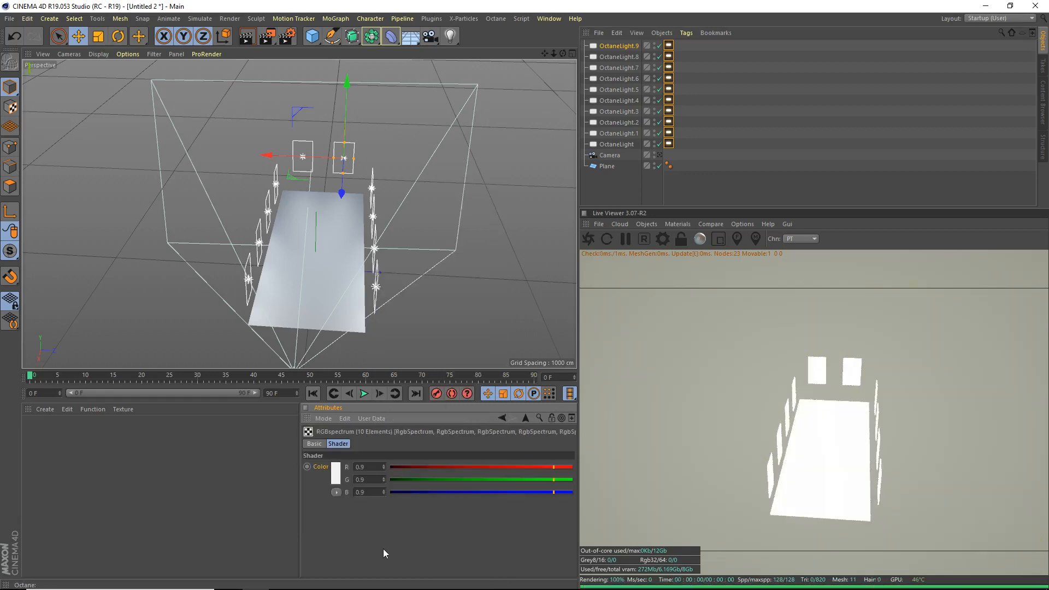
Lower the Power of all selected light tags from 100 to about 7.66
left_click(669, 46)
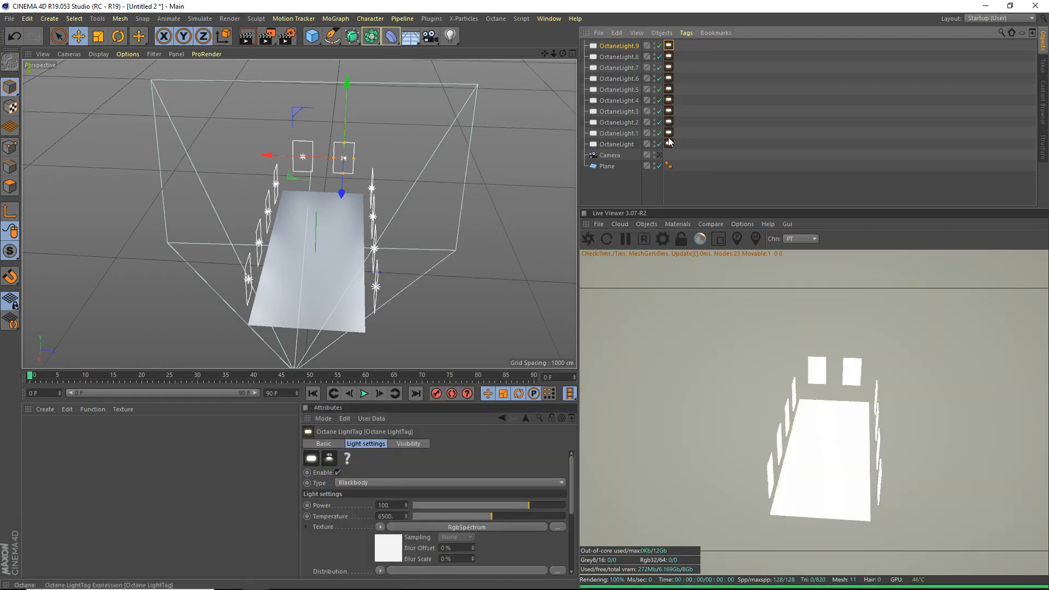
left_click_drag(510, 505, 512, 505)
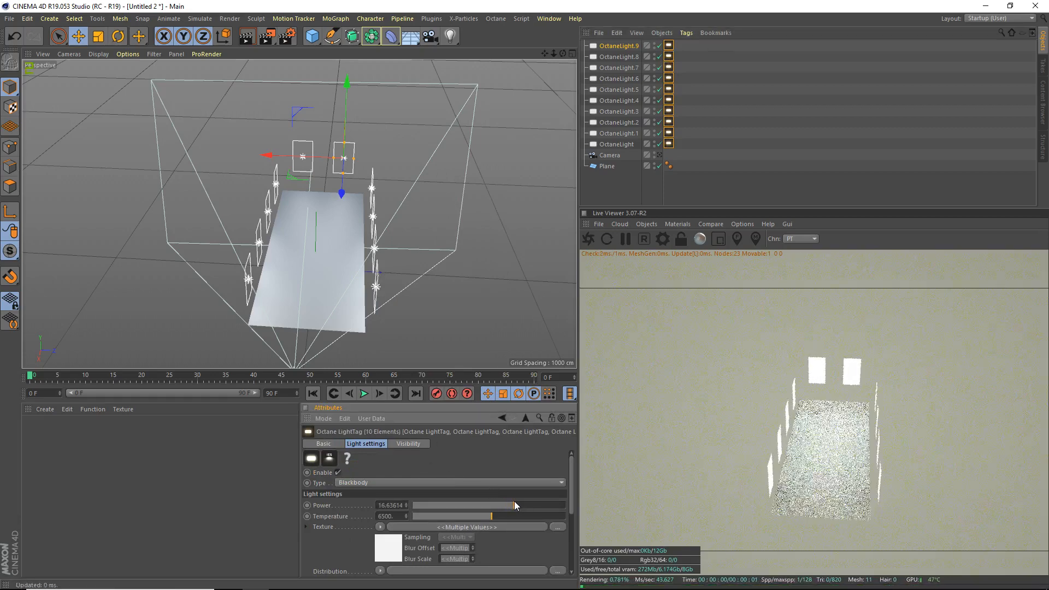
left_click_drag(512, 502, 509, 503)
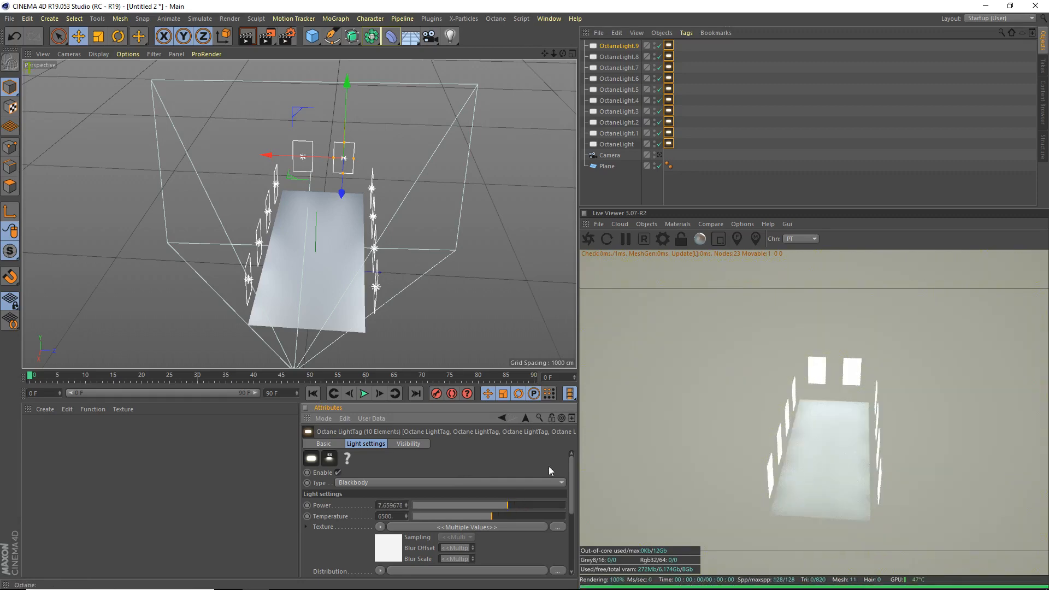
scroll(333, 264, "up", 2)
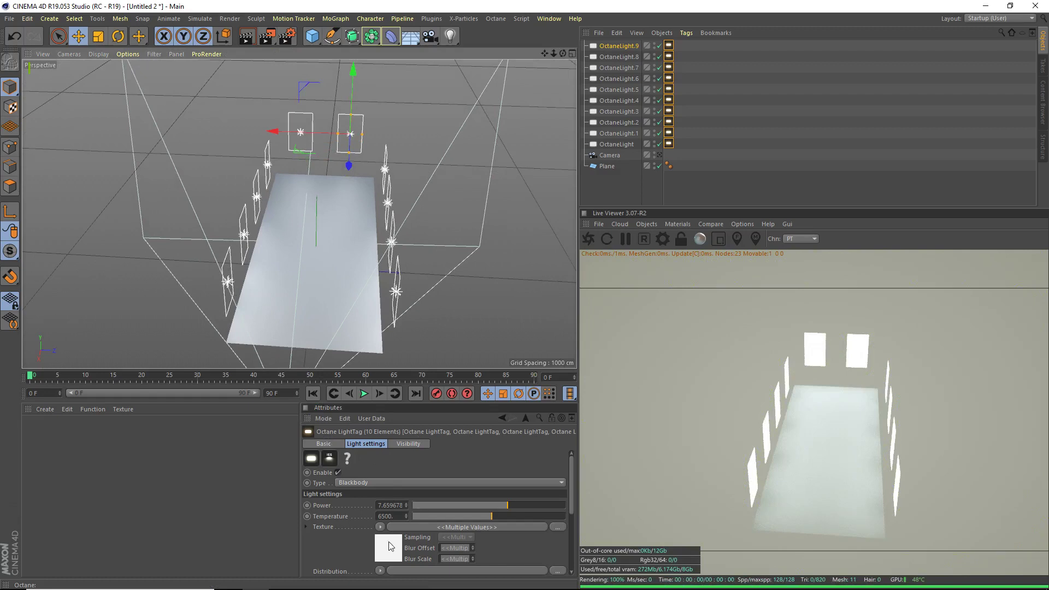
left_click(390, 546)
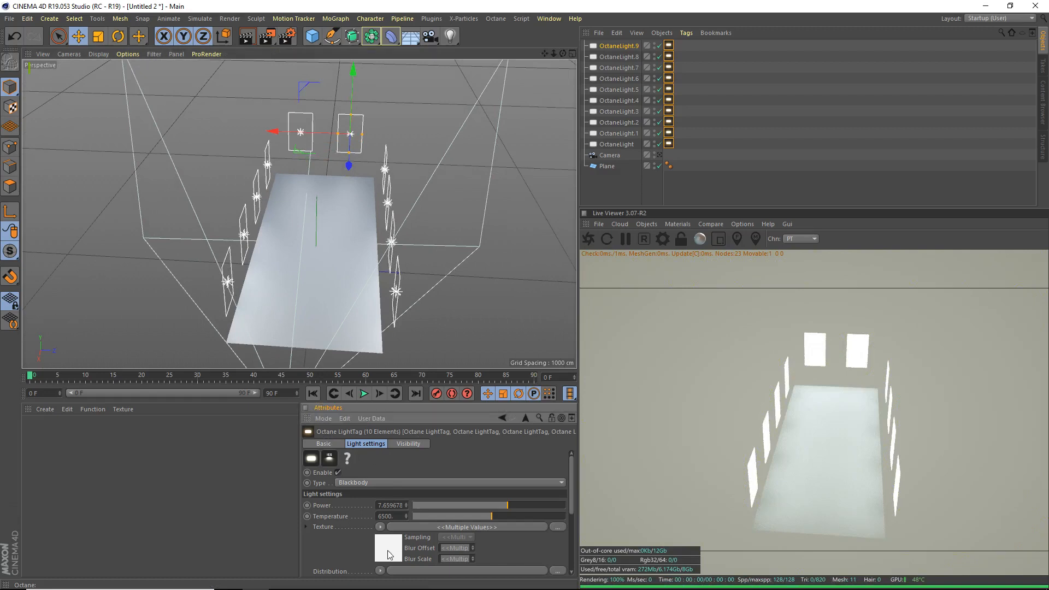
Colour the two far-end lights yellow and a darkened green via their RgbSpectrum swatches
left_click(669, 46)
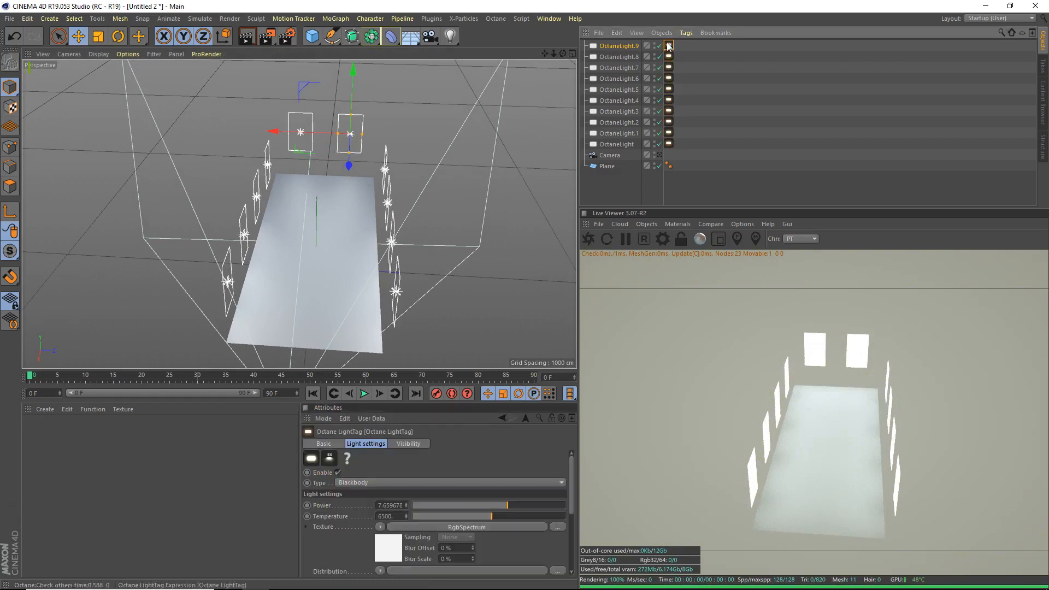
left_click(389, 545)
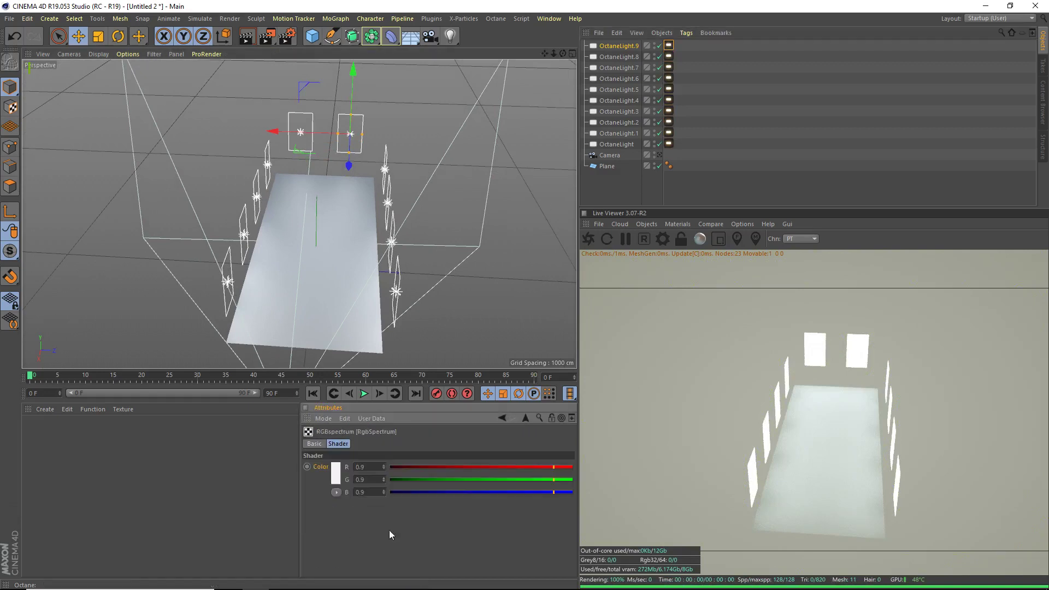
left_click(338, 472)
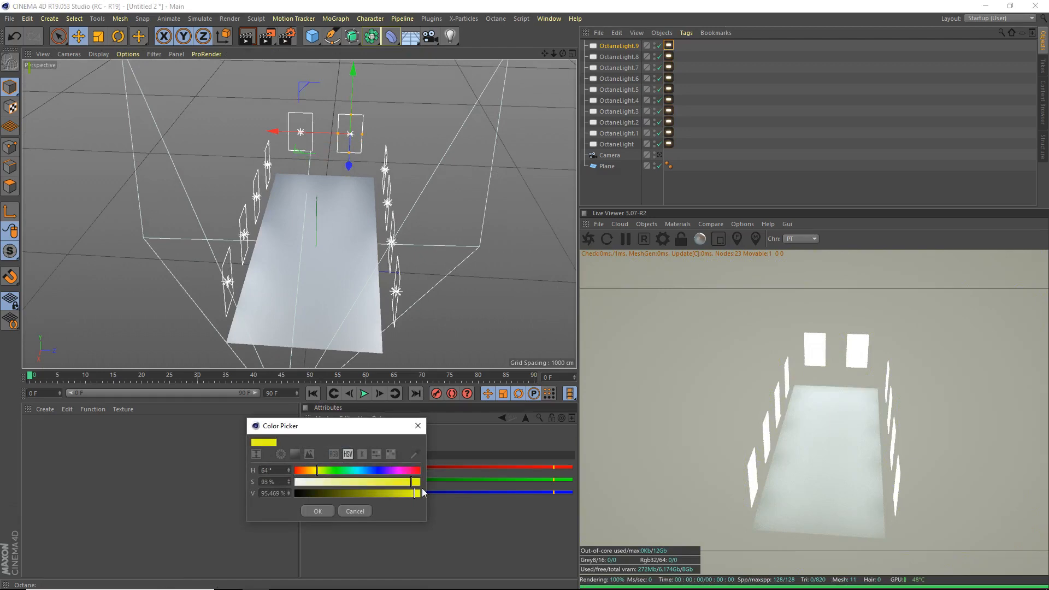
left_click(320, 511)
left_click(668, 46)
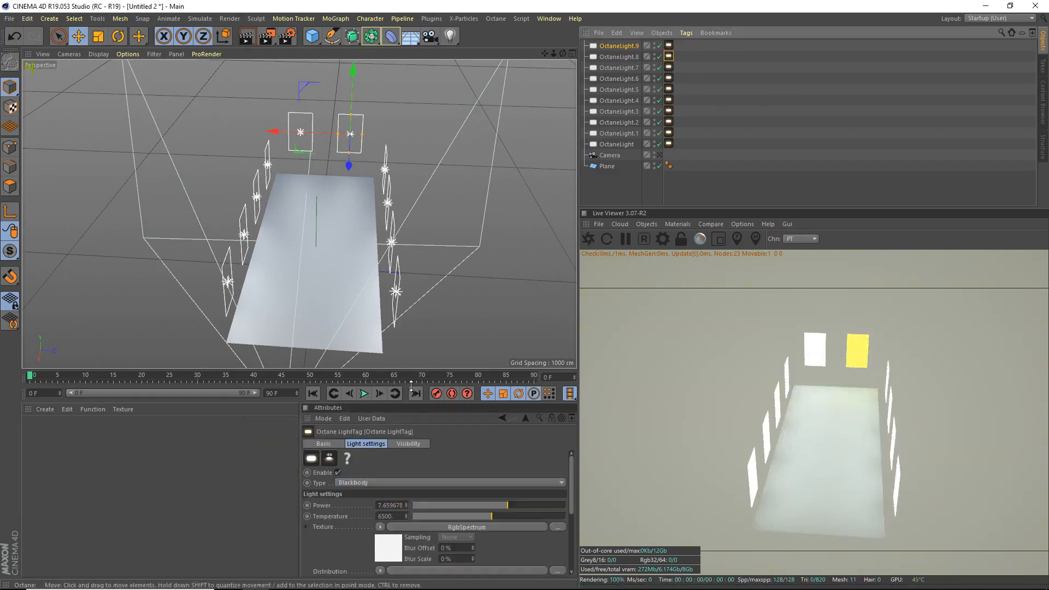
left_click(391, 550)
left_click(421, 480)
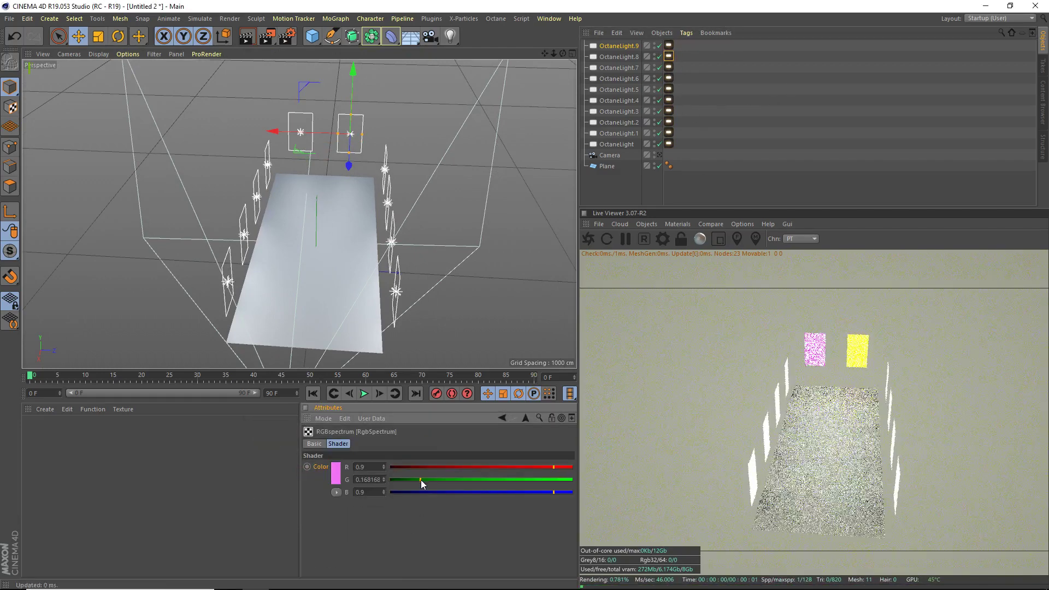
left_click(337, 473)
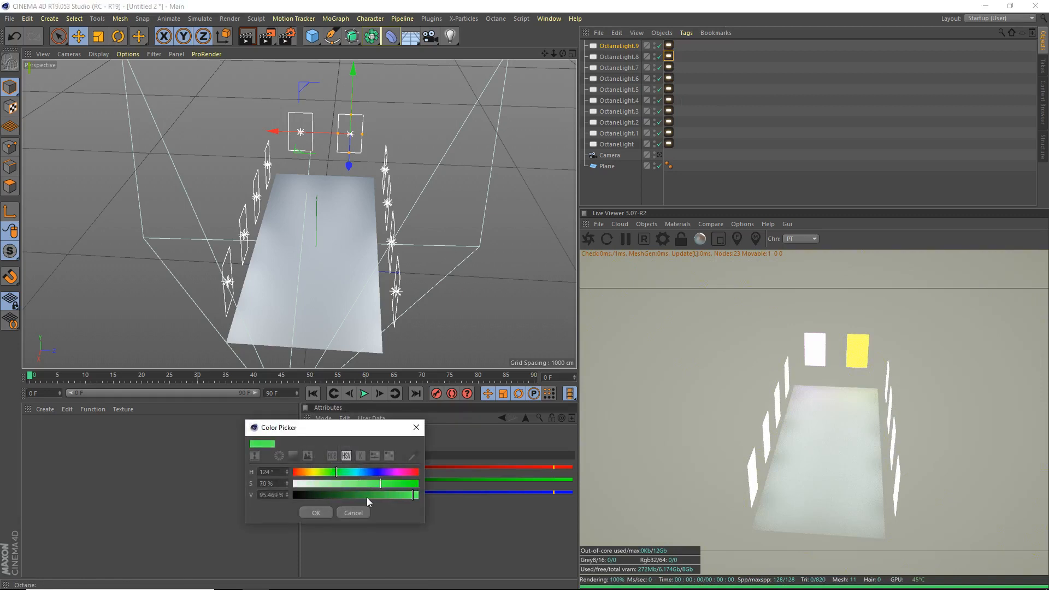
left_click_drag(366, 497, 374, 499)
key("Return")
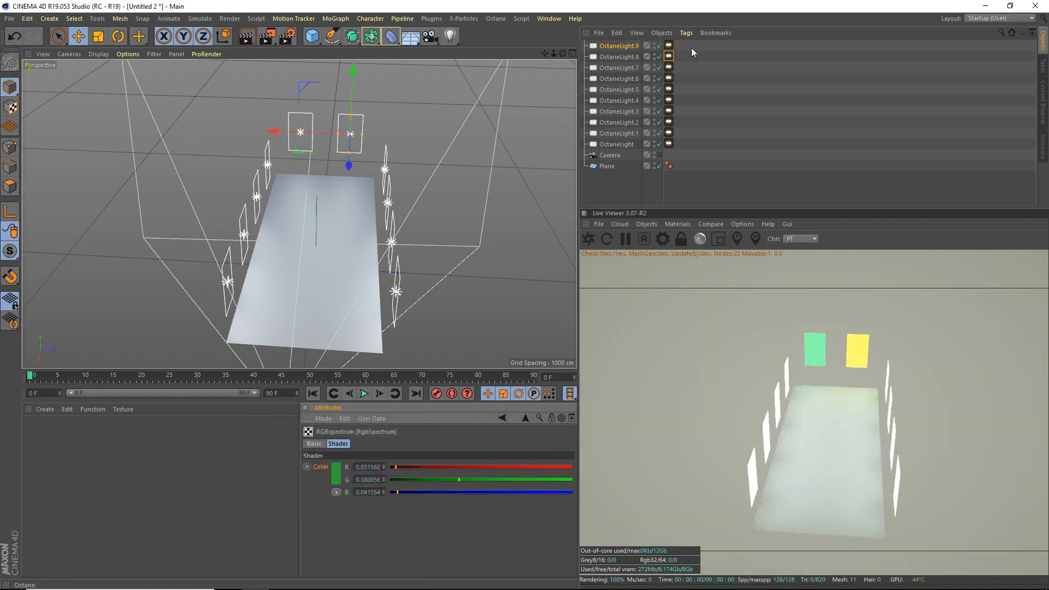
Colour OctaneLight.7, .6 and .5 red, blue and magenta via their RgbSpectrum swatches
left_click(668, 70)
left_click(389, 540)
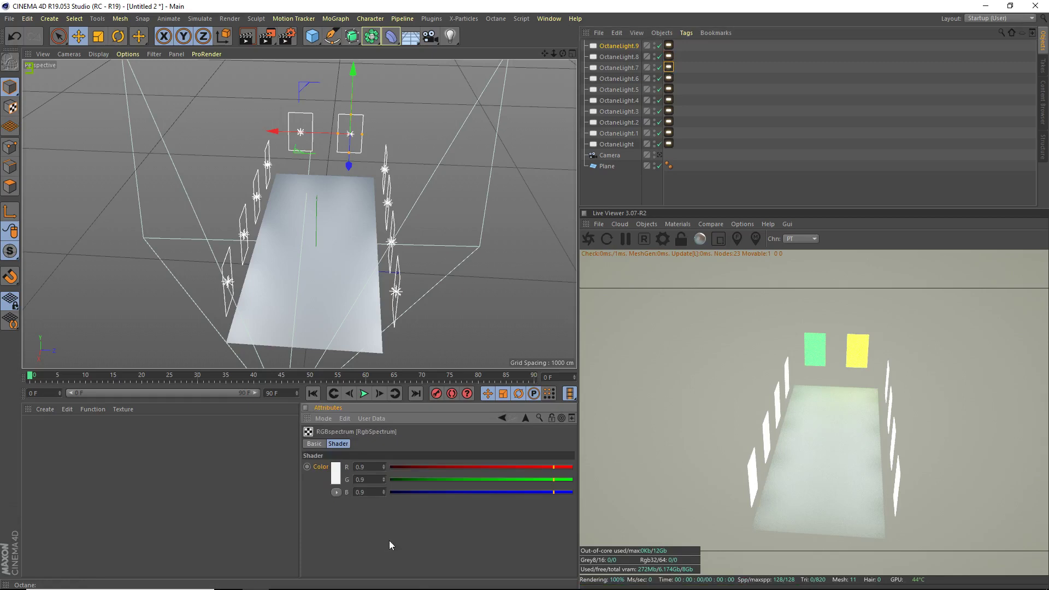
left_click(336, 476)
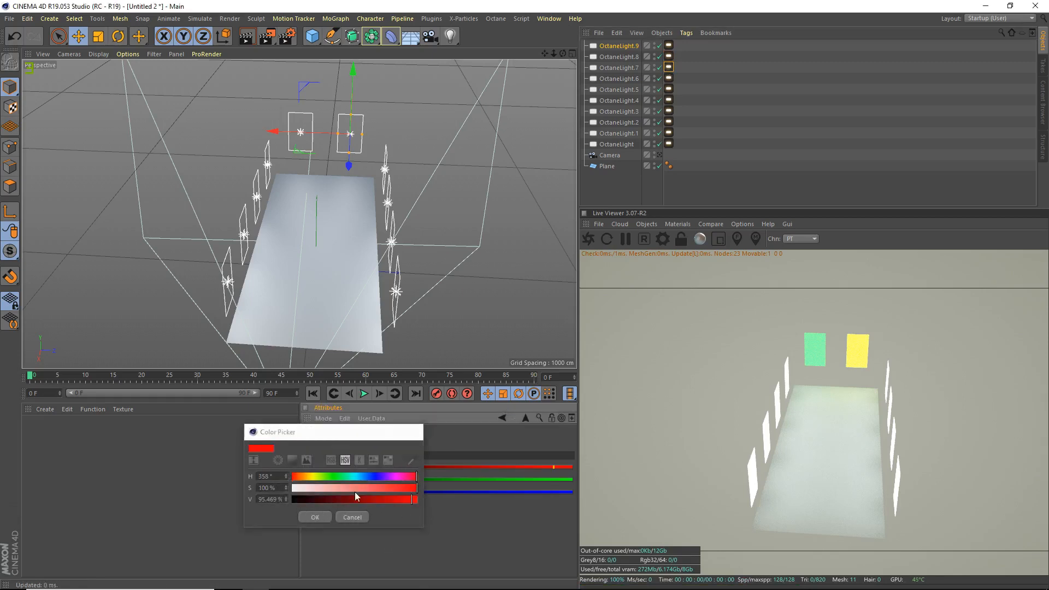
key("Return")
left_click(668, 79)
left_click(388, 558)
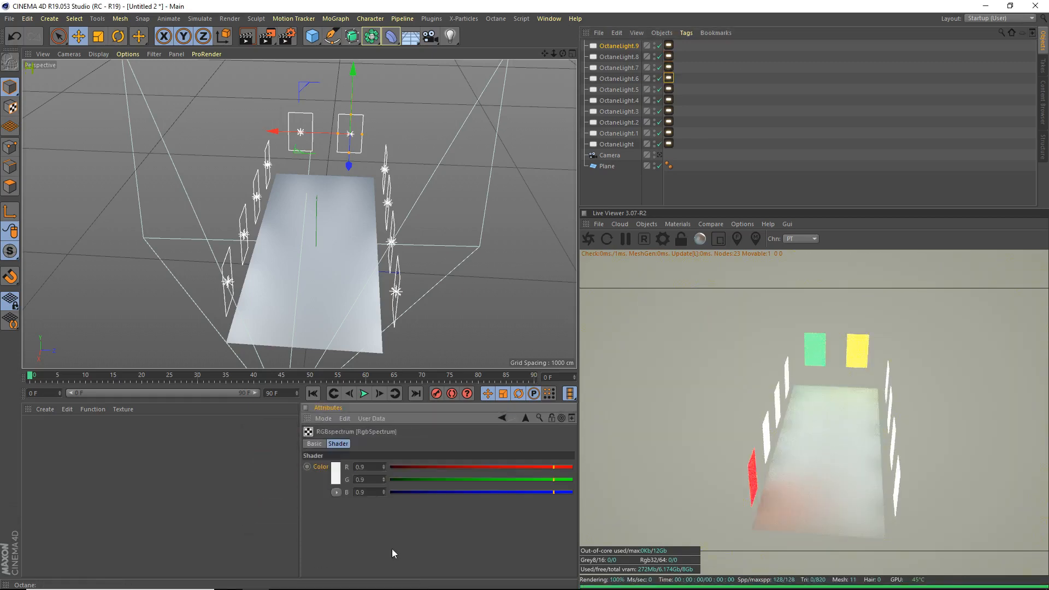
left_click(336, 478)
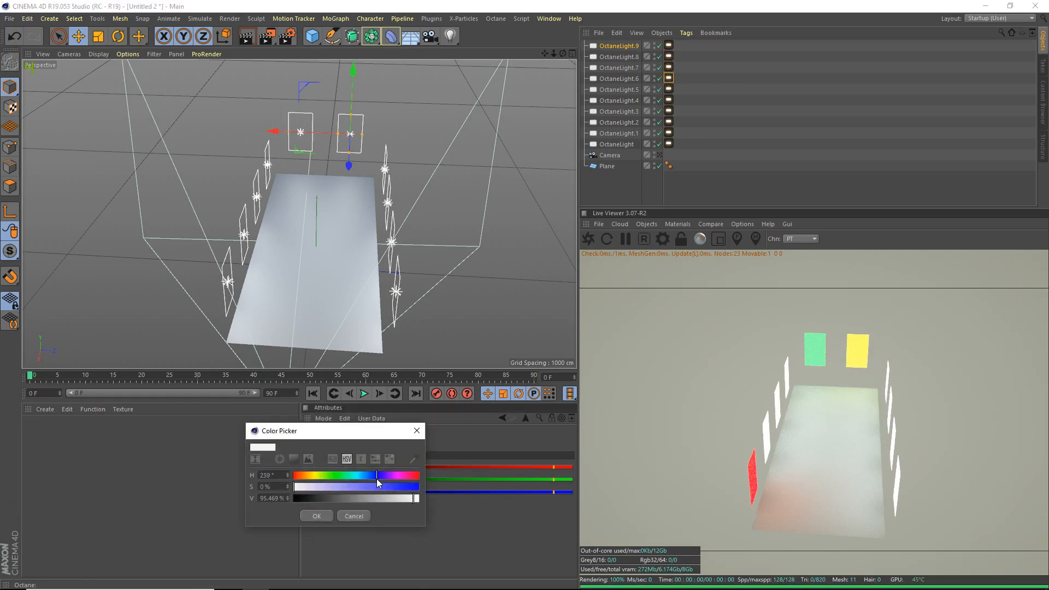
left_click(319, 516)
left_click(668, 89)
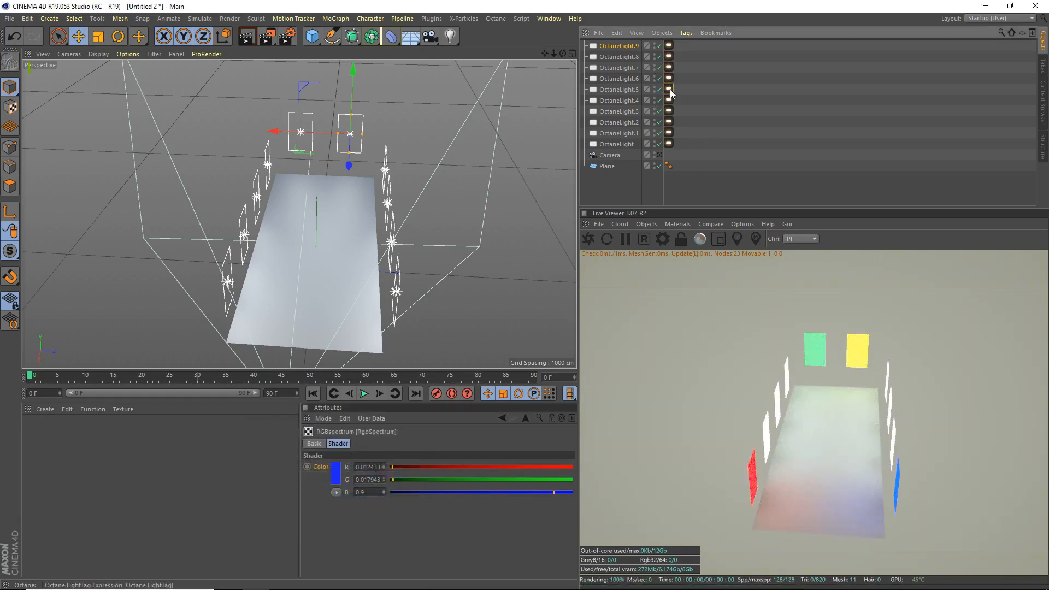
left_click(393, 538)
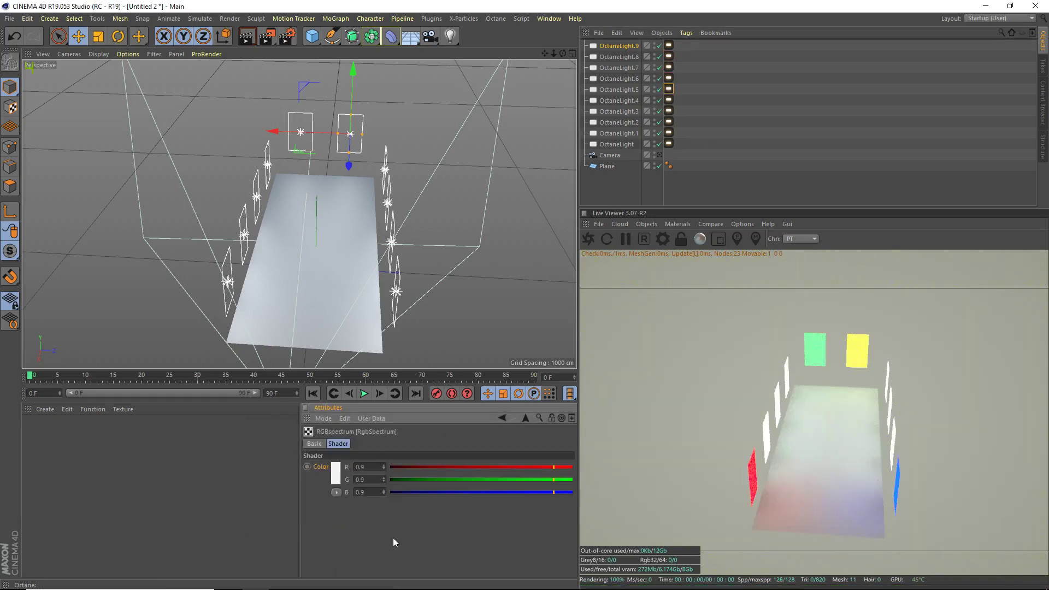
left_click(335, 474)
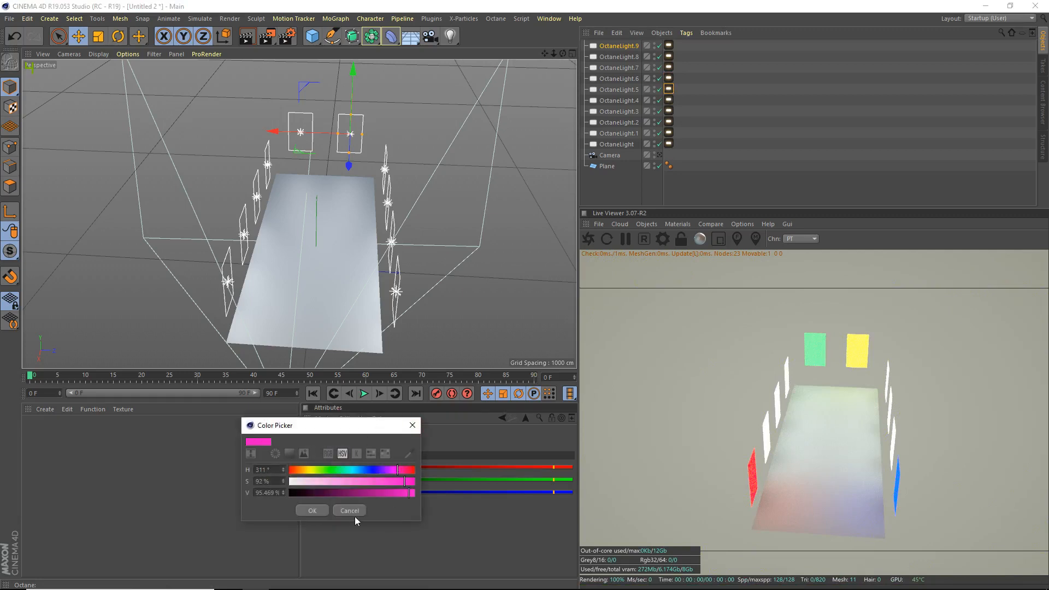
key("Return")
Colour OctaneLight.4 yellow and OctaneLight.3 green via their LightTag RGBspectrum pickers
left_click(669, 101)
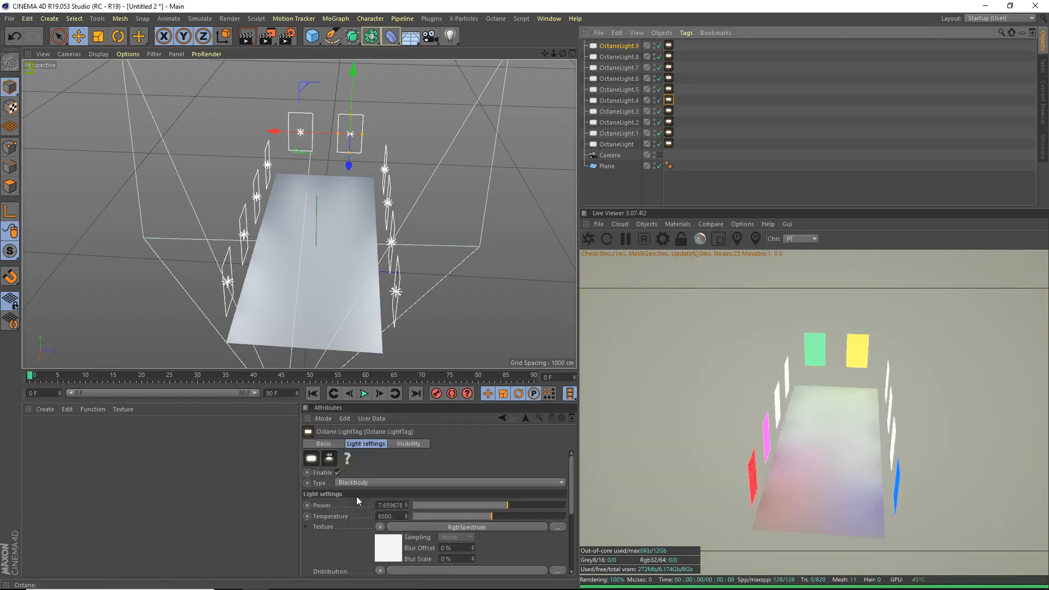
left_click(382, 547)
left_click(336, 473)
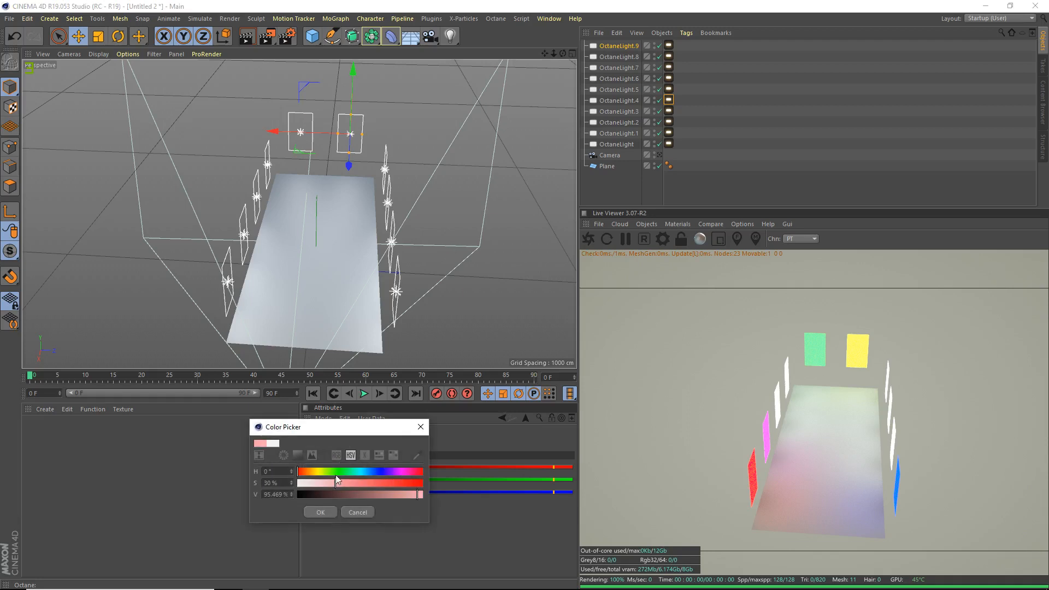
left_click(322, 513)
left_click(669, 111)
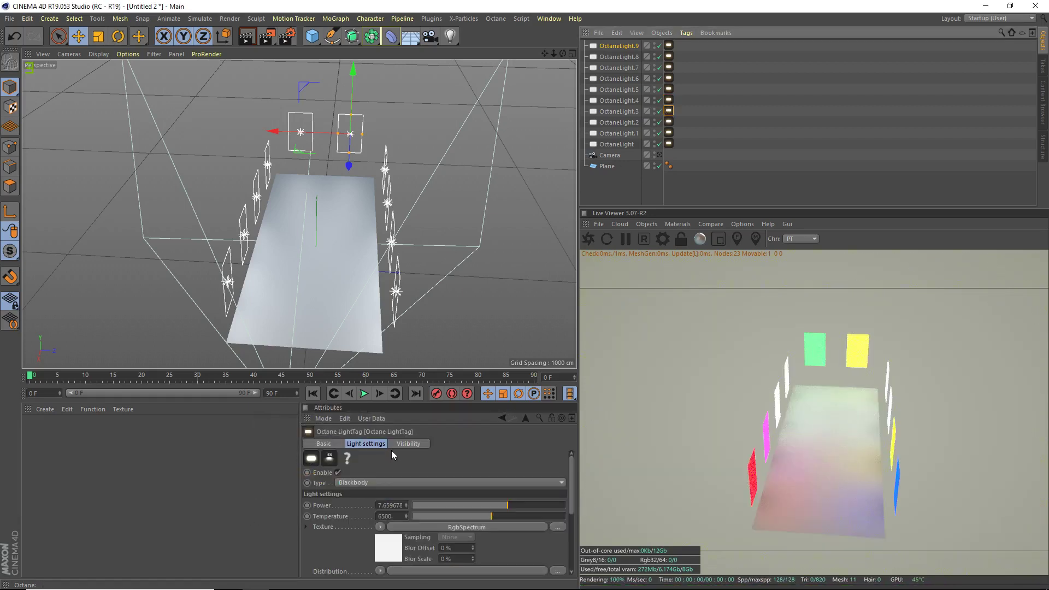
left_click(388, 555)
left_click(337, 473)
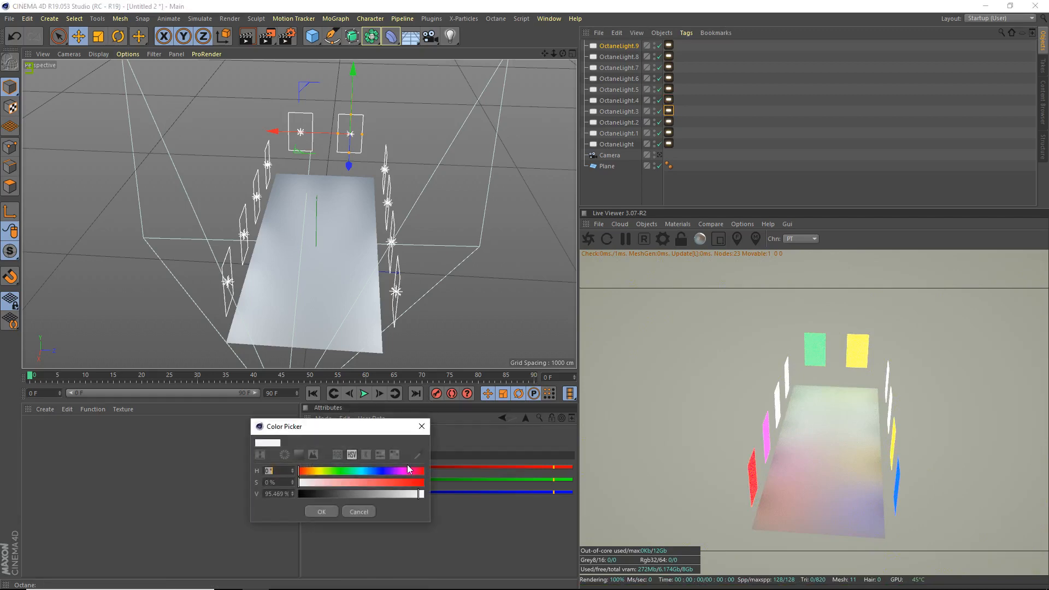
left_click_drag(394, 482, 407, 482)
left_click(322, 511)
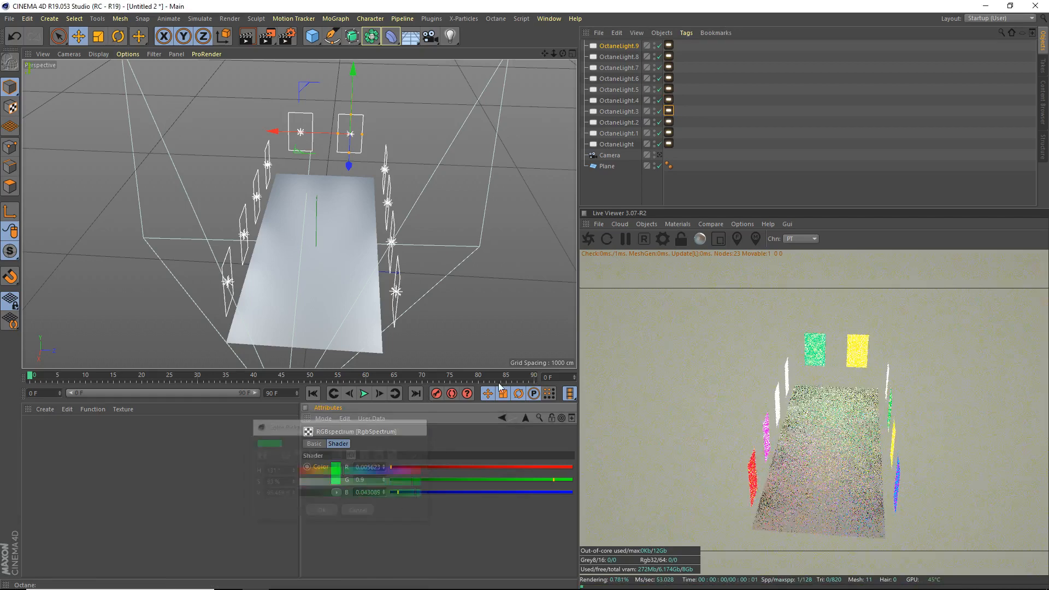
Colour OctaneLight.2 saturated blue and OctaneLight.1 cyan
left_click(670, 121)
left_click(385, 550)
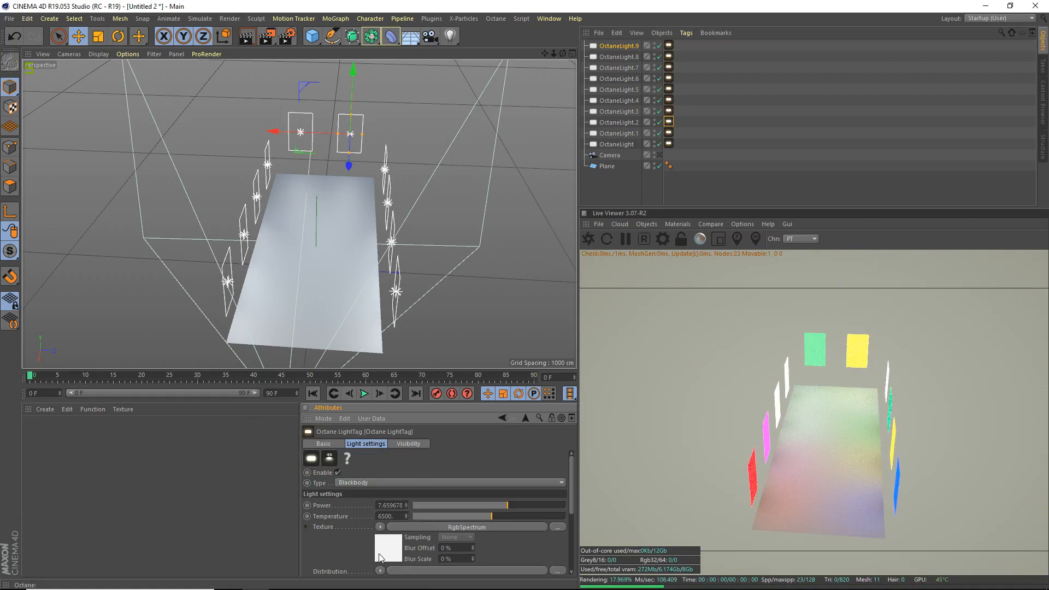
left_click(336, 473)
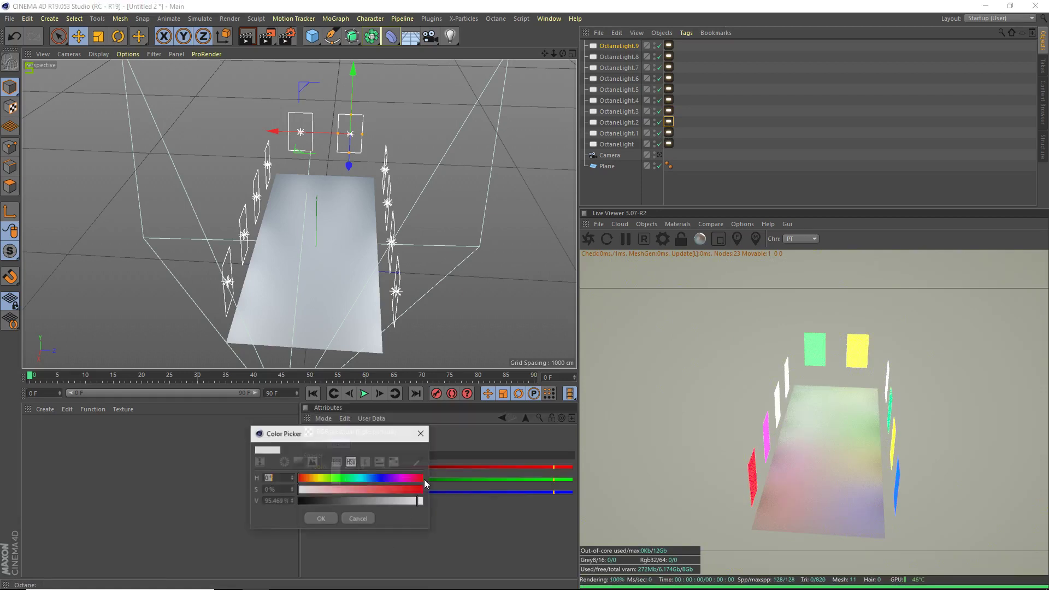
left_click(382, 478)
left_click(420, 490)
left_click(320, 518)
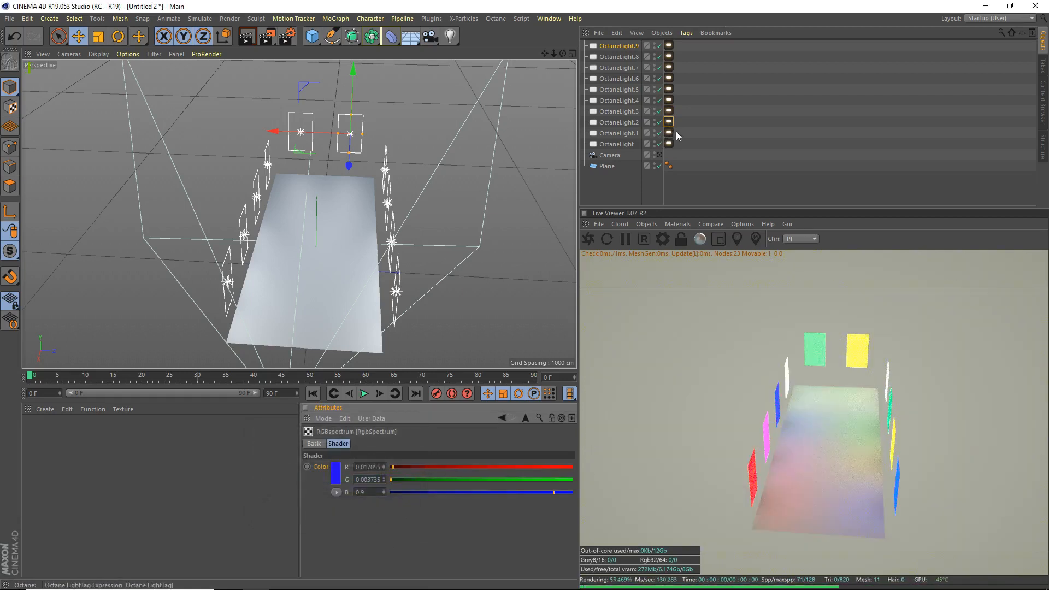
left_click(670, 133)
left_click(385, 547)
left_click(335, 473)
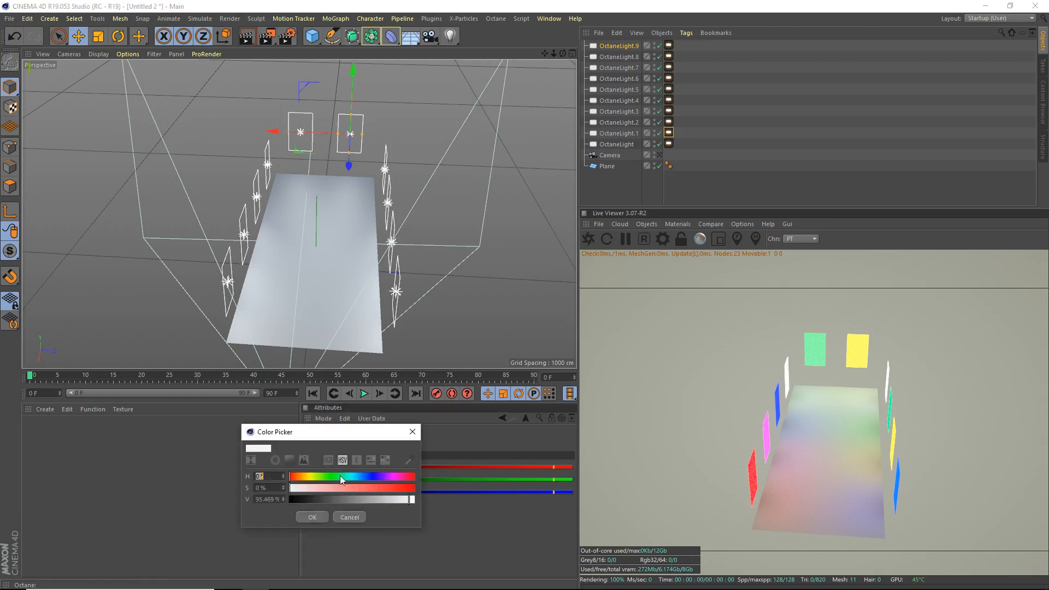
left_click(352, 477)
left_click(399, 488)
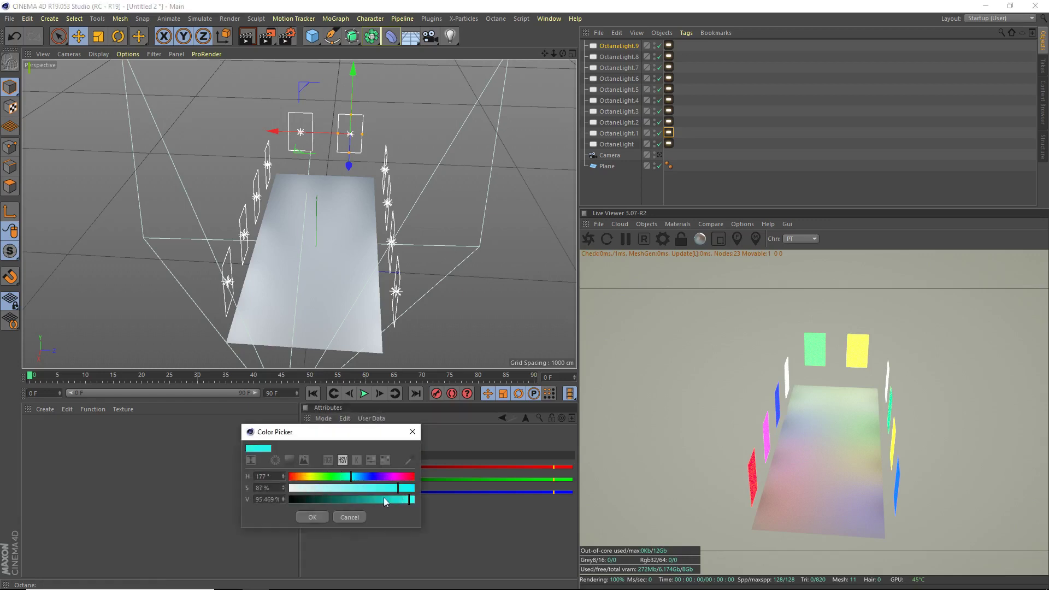
left_click(314, 518)
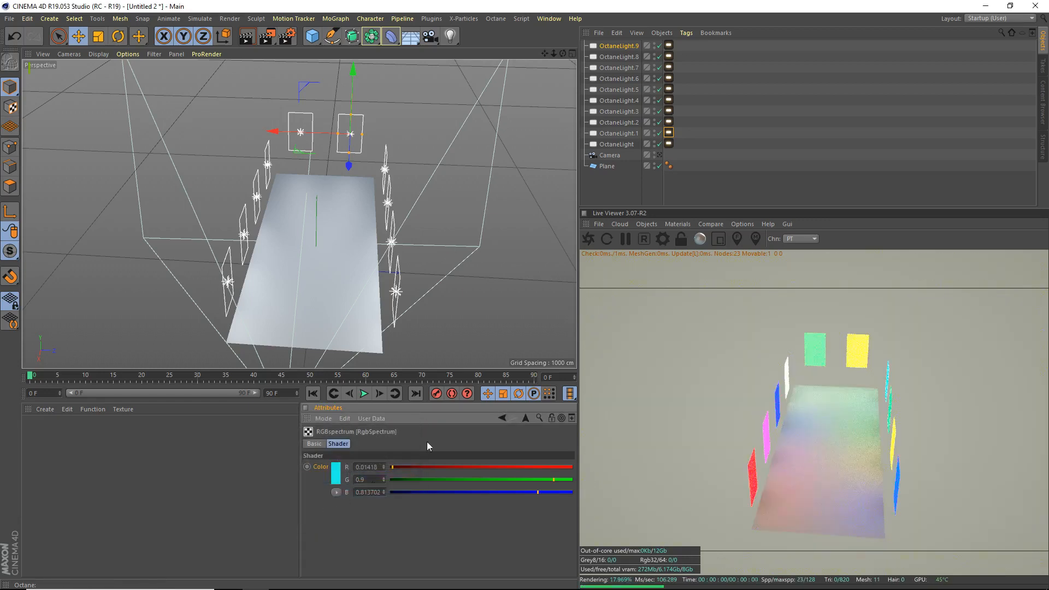
Colour OctaneLight a fully saturated dark red
left_click(669, 144)
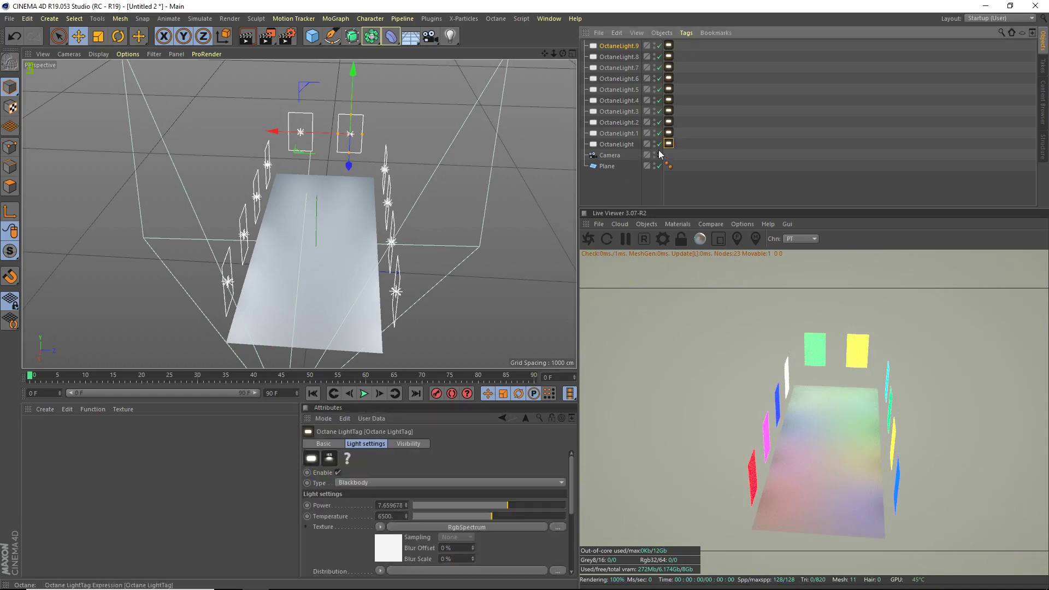
left_click(391, 551)
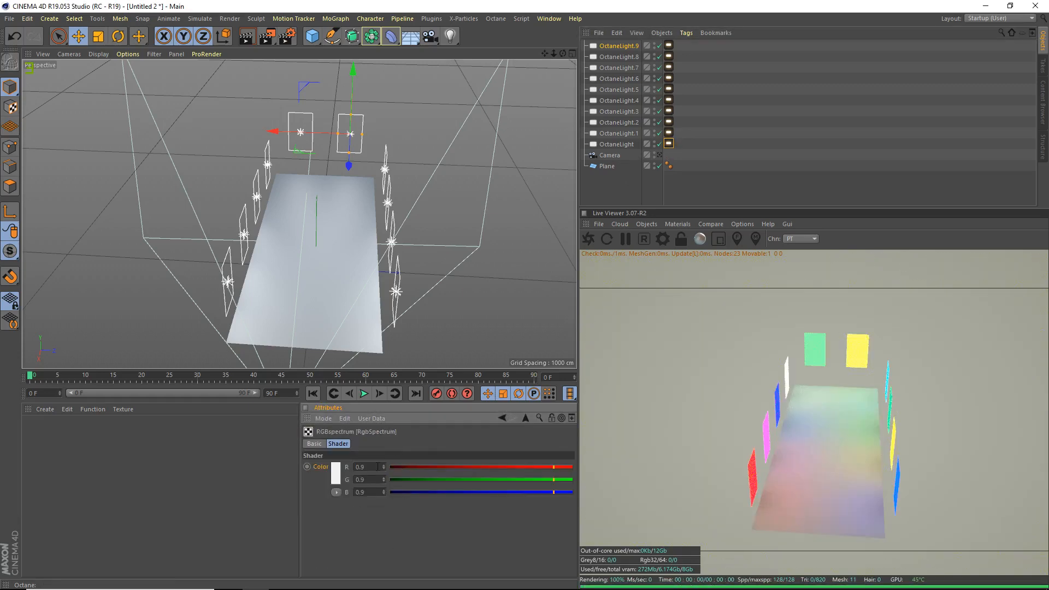
left_click(336, 473)
left_click_drag(429, 481, 389, 481)
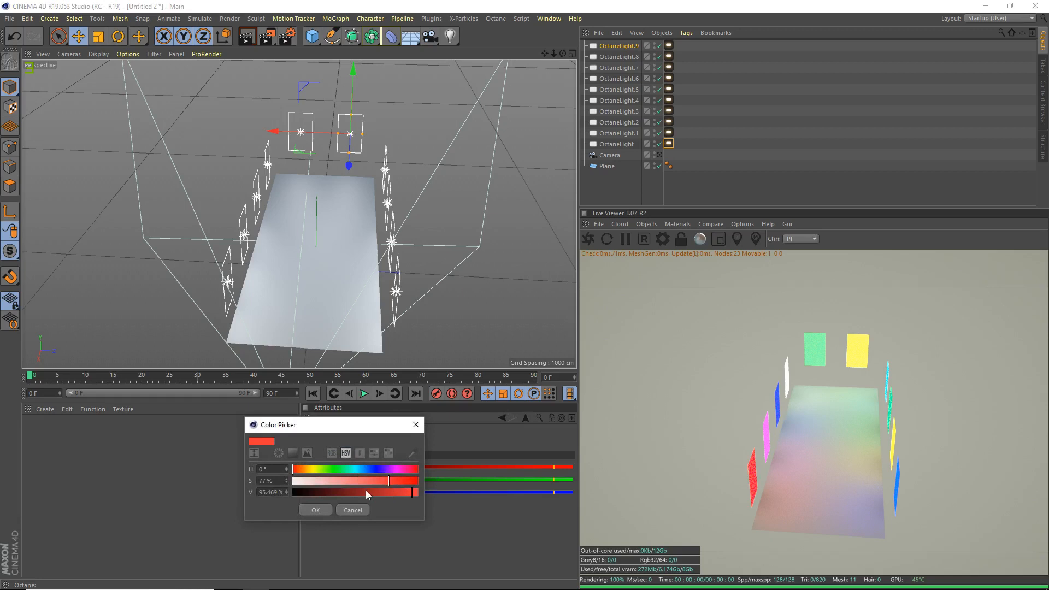
left_click(381, 493)
left_click(416, 481)
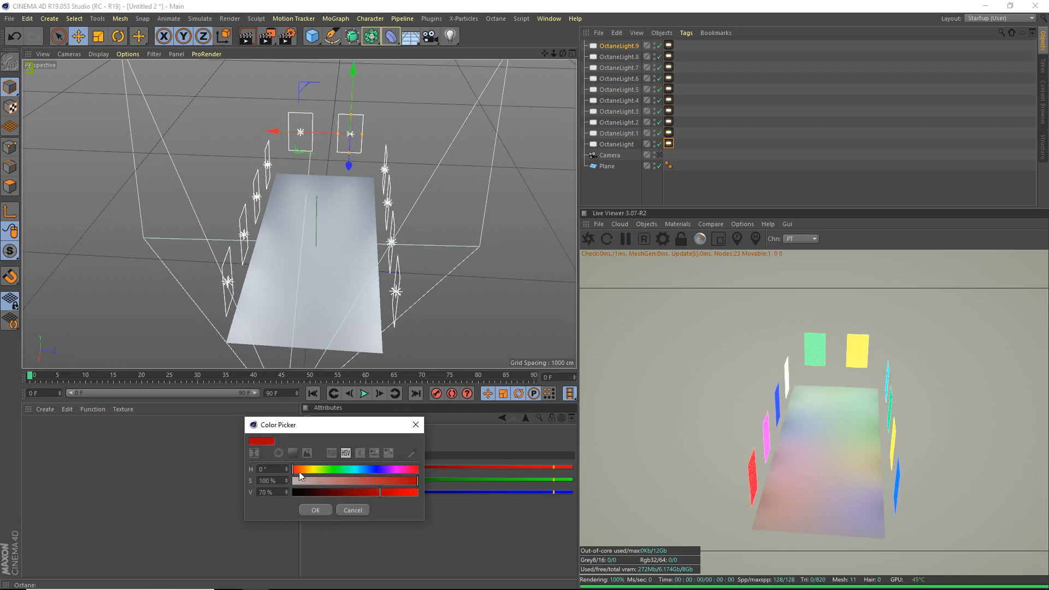
left_click(315, 511)
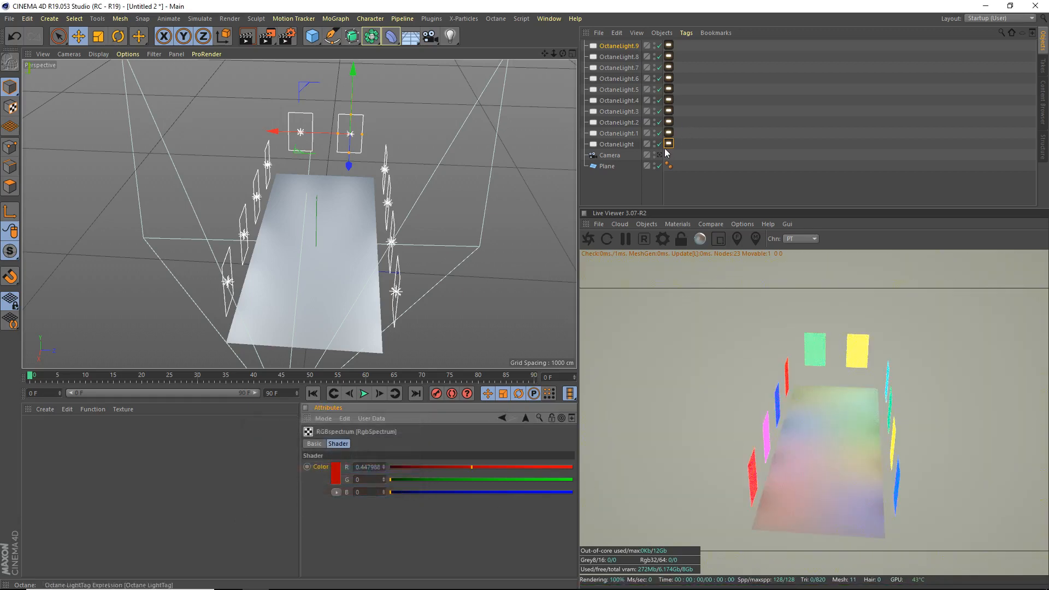
scroll(393, 213, "up", 3)
Recolour OctaneLight.3 from green to red and orbit to view the multicoloured ring
left_click(397, 214)
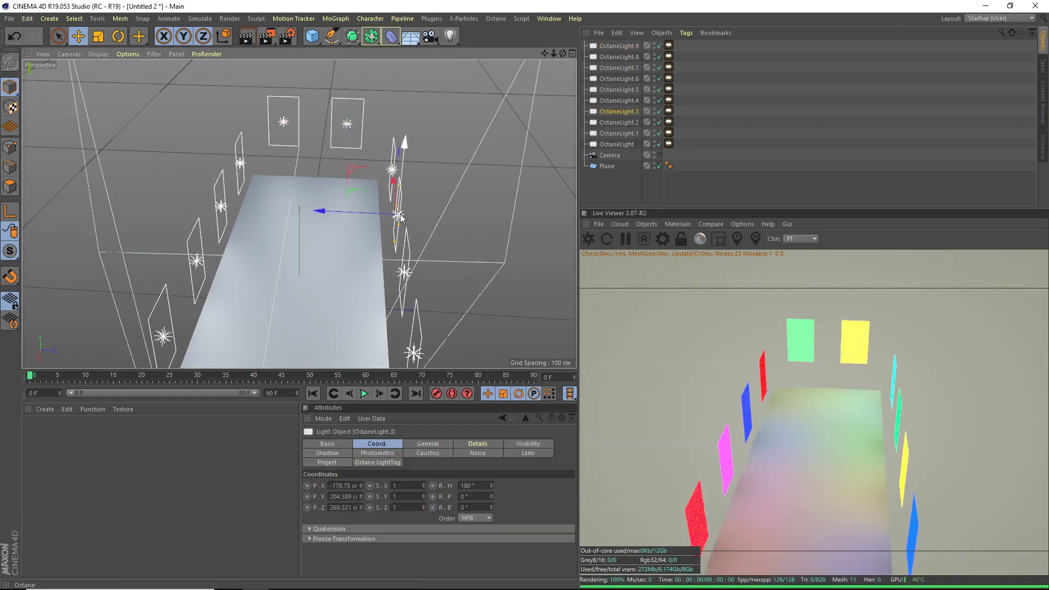
left_click(669, 111)
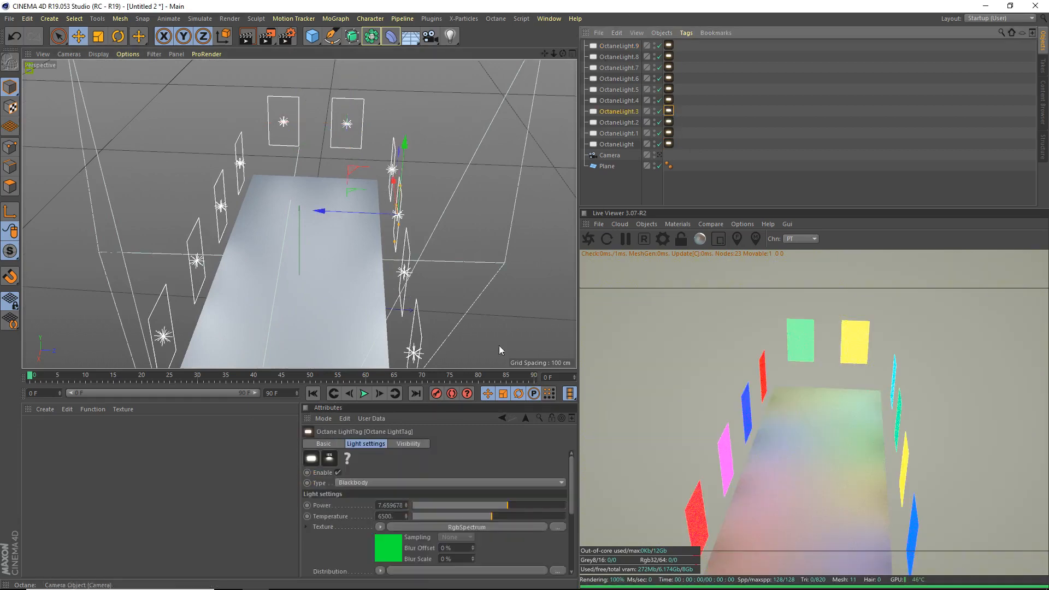
left_click(395, 552)
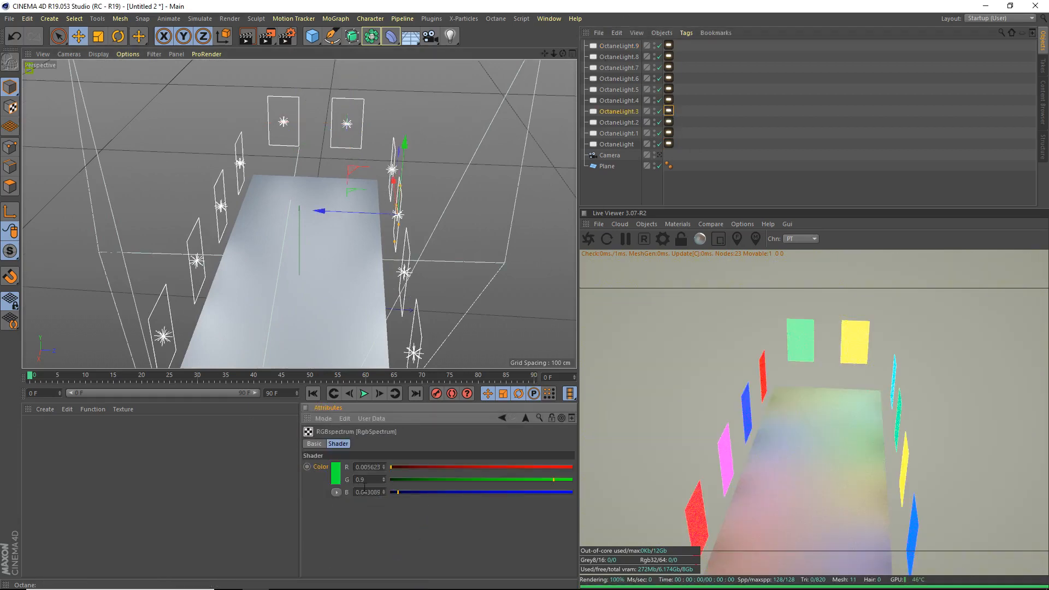
left_click(337, 473)
left_click(382, 473)
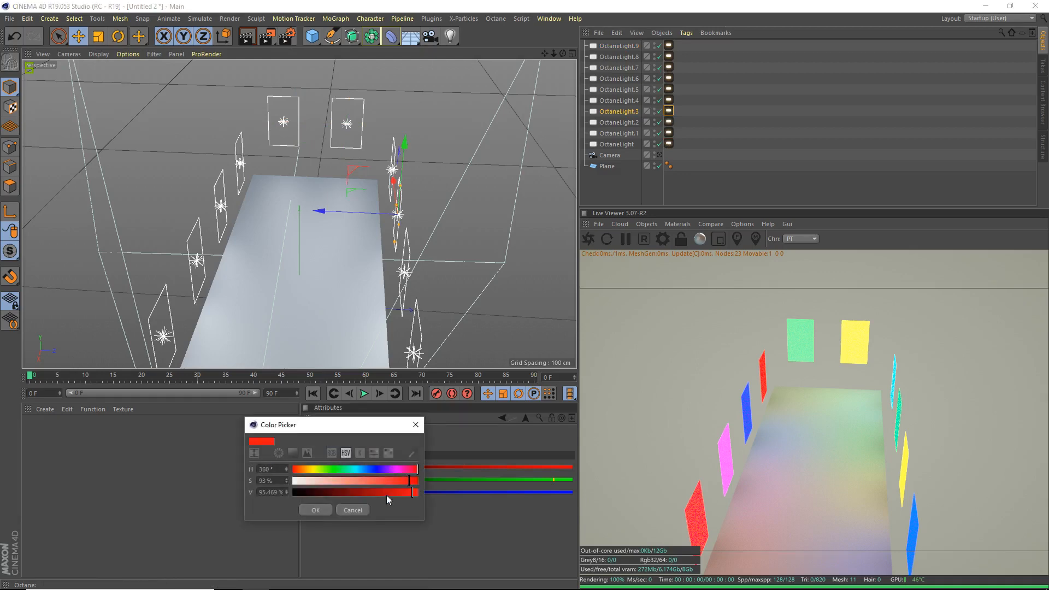
left_click(315, 510)
scroll(429, 232, "down", 3)
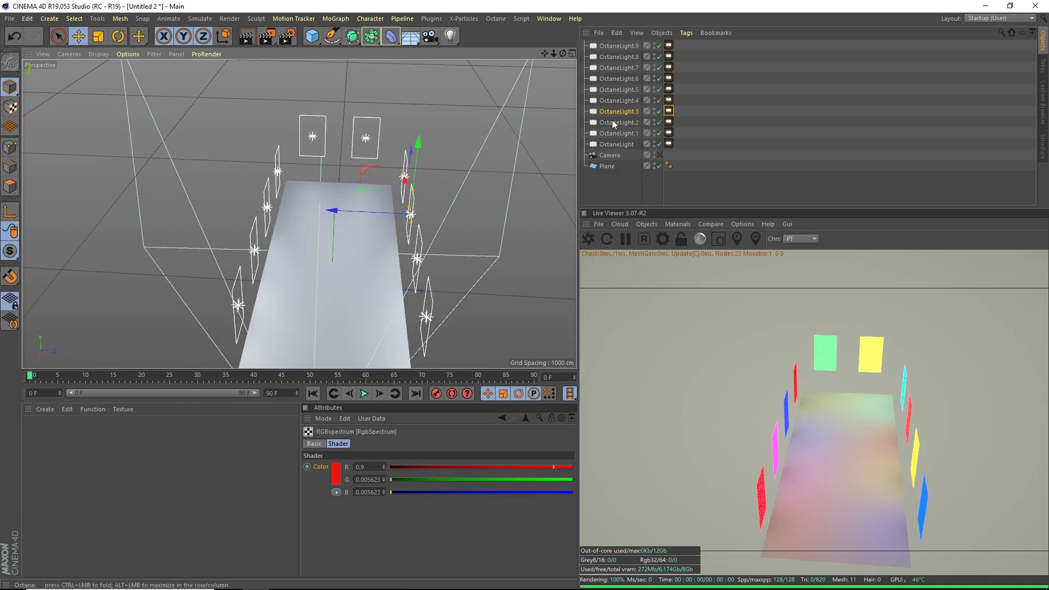
left_click_drag(543, 55, 505, 23)
In Octane Settings switch the kernel to Pathtracing and raise max tile samples to 32
left_click(495, 18)
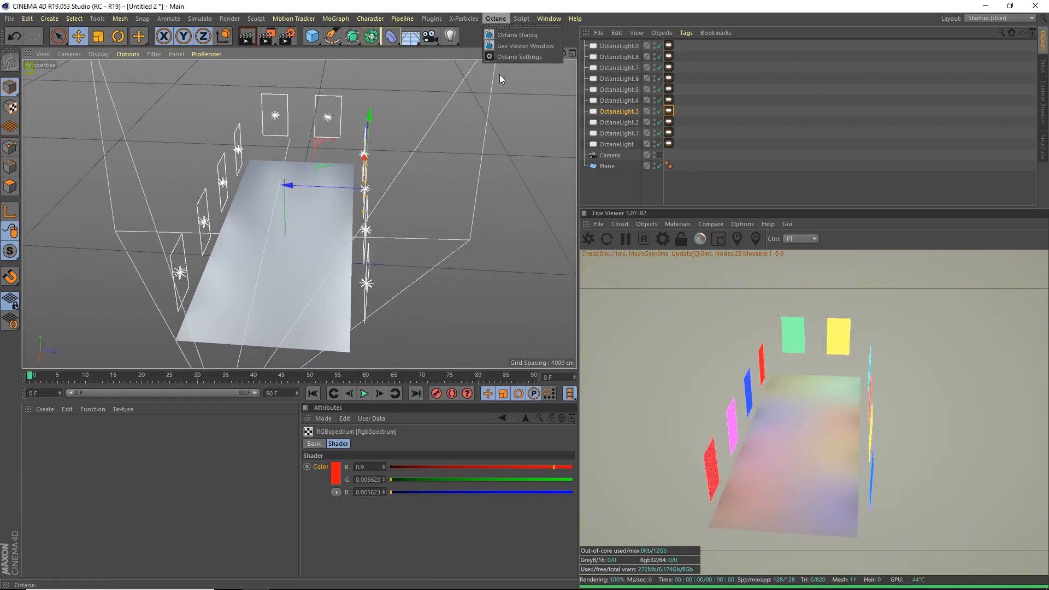
left_click(497, 58)
left_click_drag(105, 14, 248, 56)
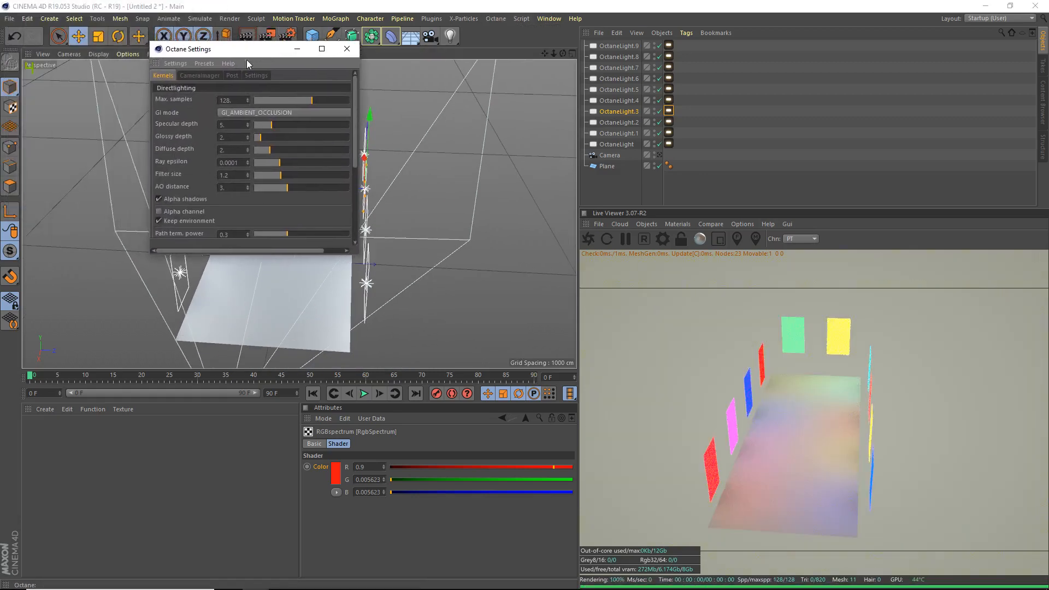
left_click(212, 88)
left_click(193, 122)
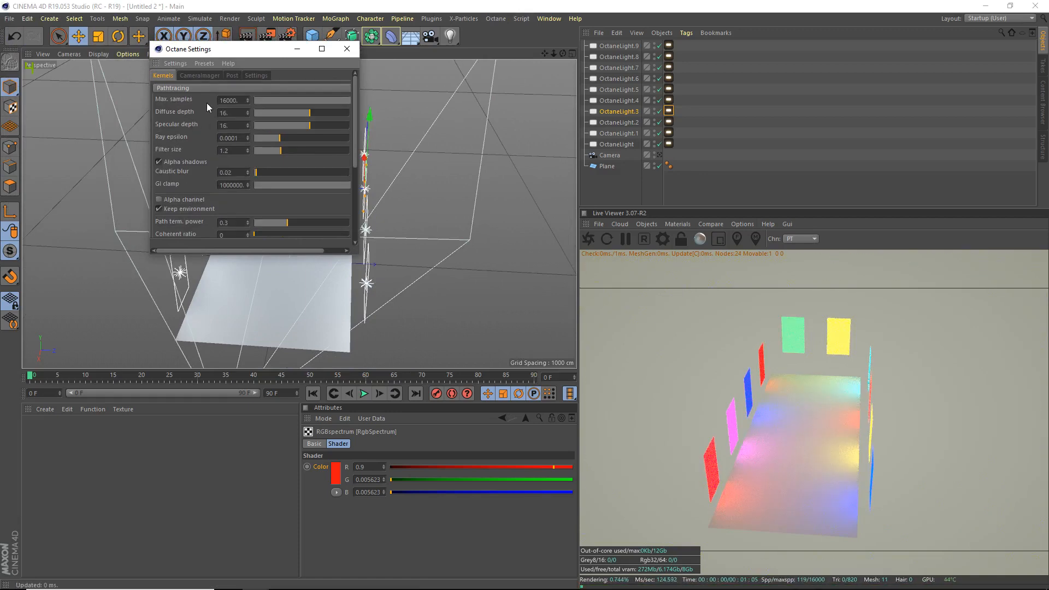
mouse_move(356, 98)
left_mouse_down()
mouse_move(368, 182)
mouse_move(368, 132)
mouse_move(362, 146)
left_mouse_up()
mouse_move(338, 188)
left_mouse_down()
mouse_move(351, 189)
mouse_move(351, 202)
mouse_move(257, 87)
left_mouse_up()
left_click(350, 199)
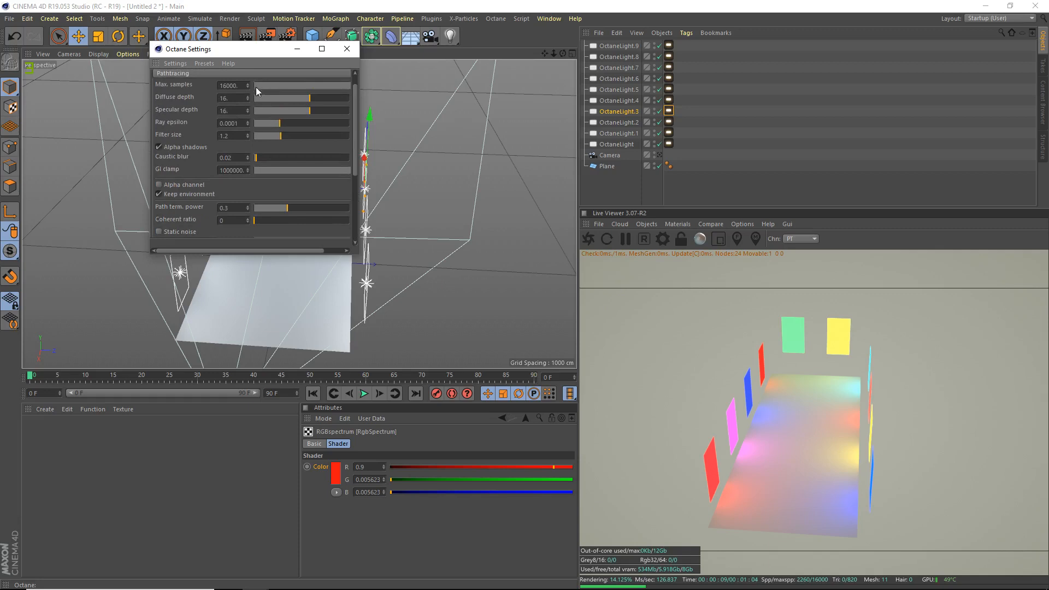
left_click_drag(353, 123, 352, 109)
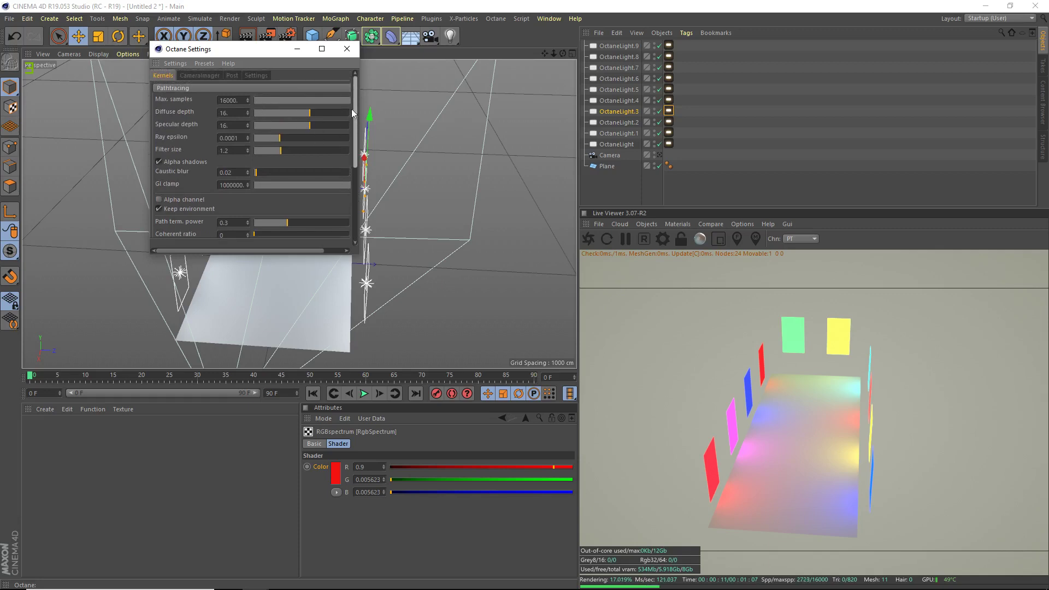
Under Settings > Devices set the render priority to PRIORITY_HIGH
left_click(218, 76)
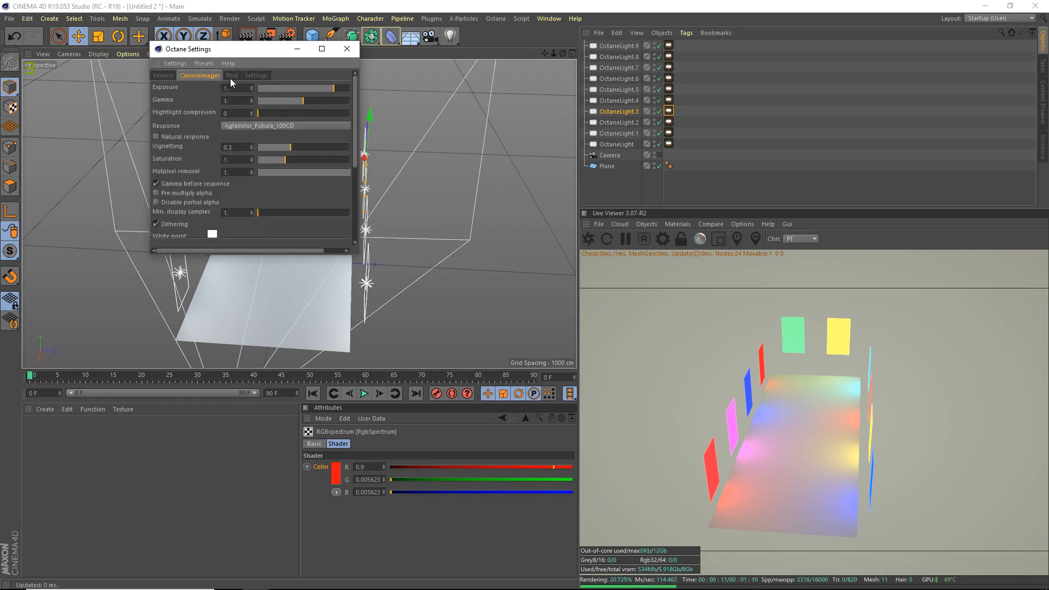
left_click(232, 77)
left_click(251, 76)
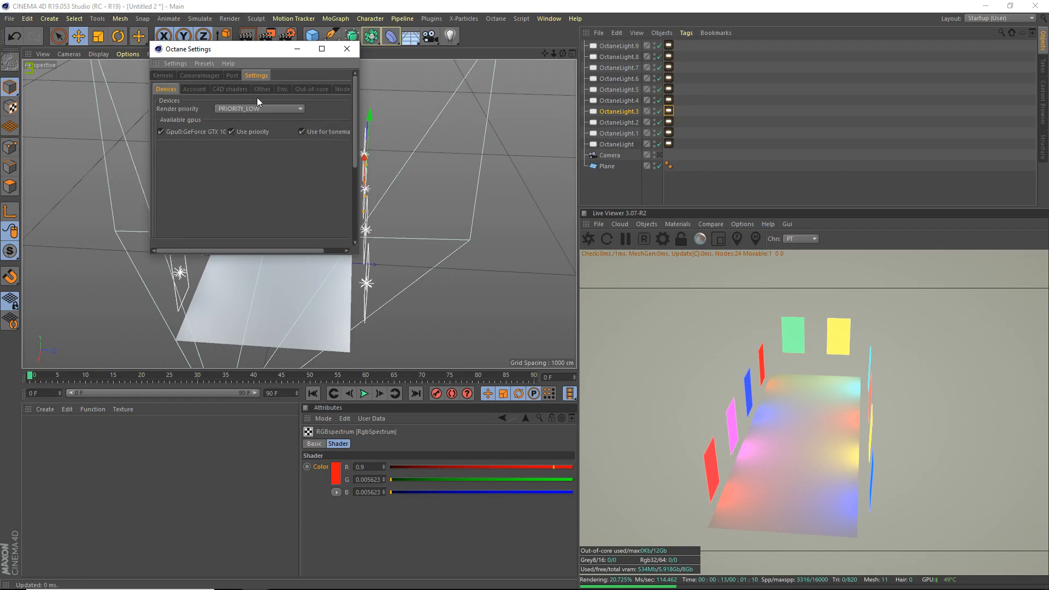
left_click(256, 107)
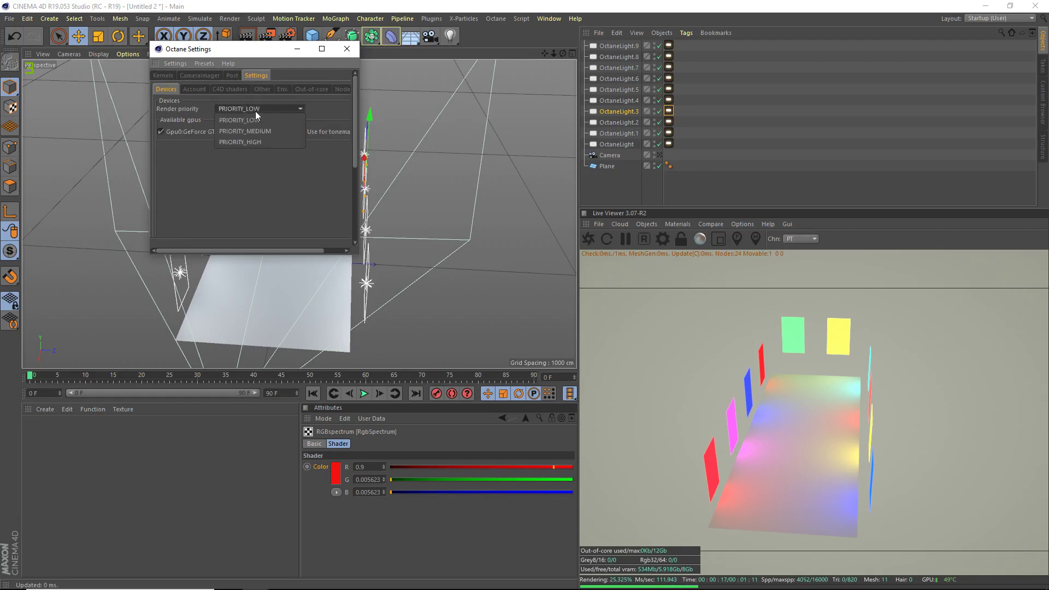
left_click(262, 142)
left_click(170, 77)
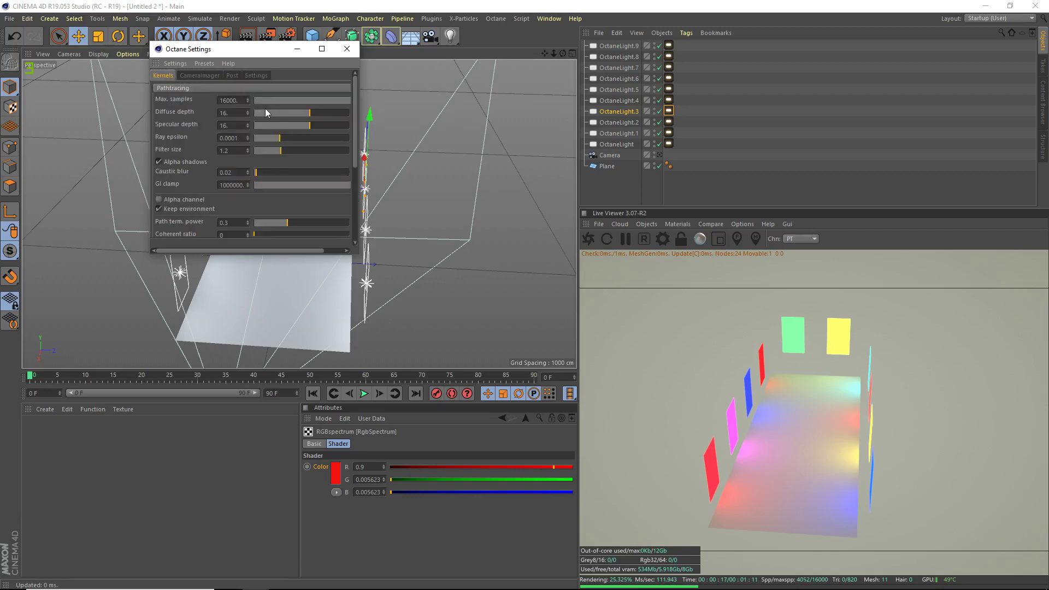
Create a new Octane Material, drop it onto the Plane and open it in the Material Editor
left_click(345, 51)
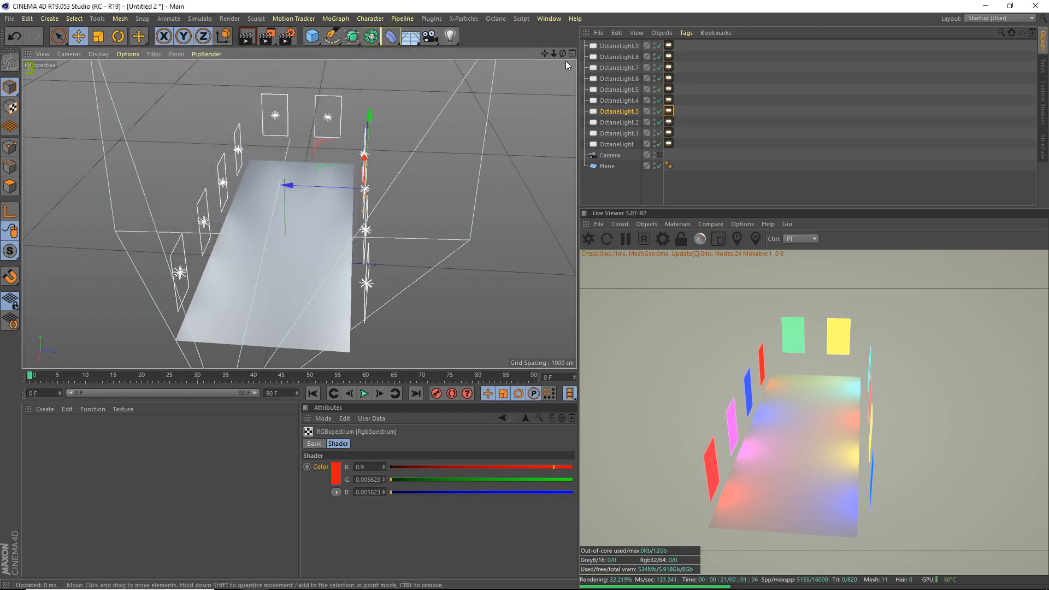
left_click_drag(566, 61, 467, 129, "alt")
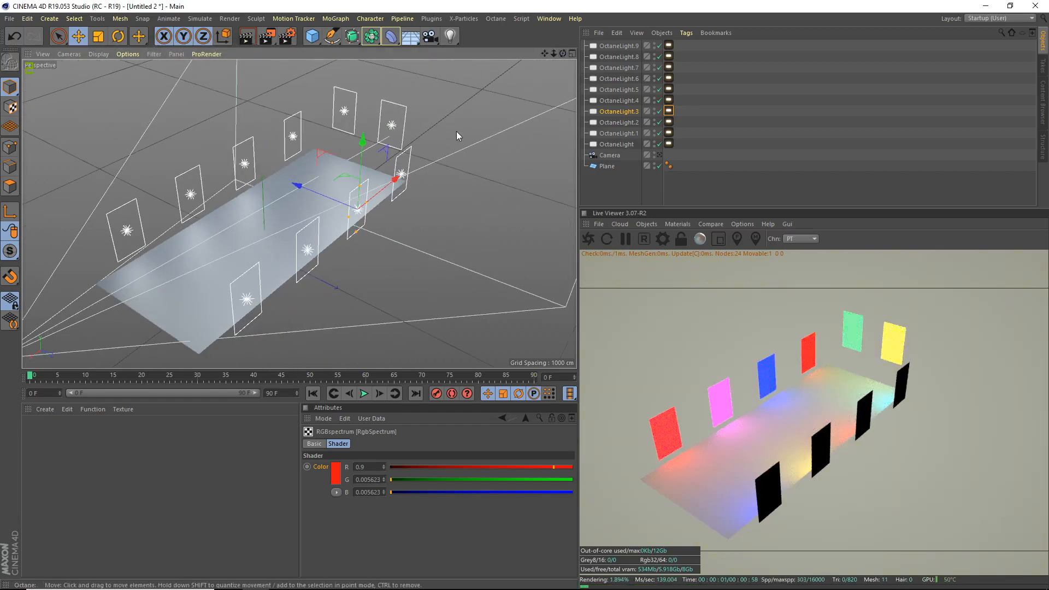
left_click(46, 410)
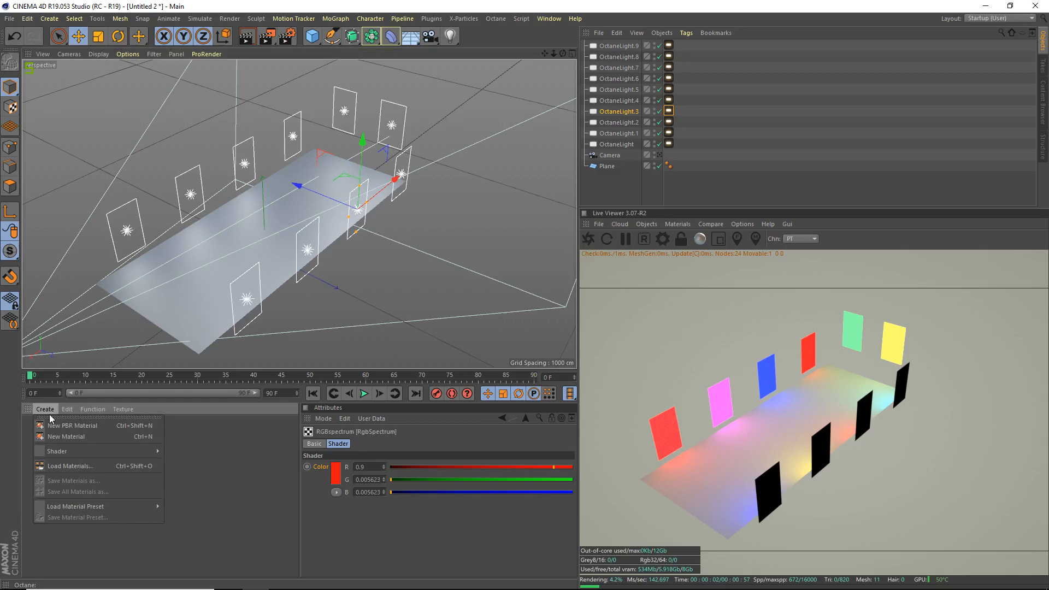
mouse_move(183, 408)
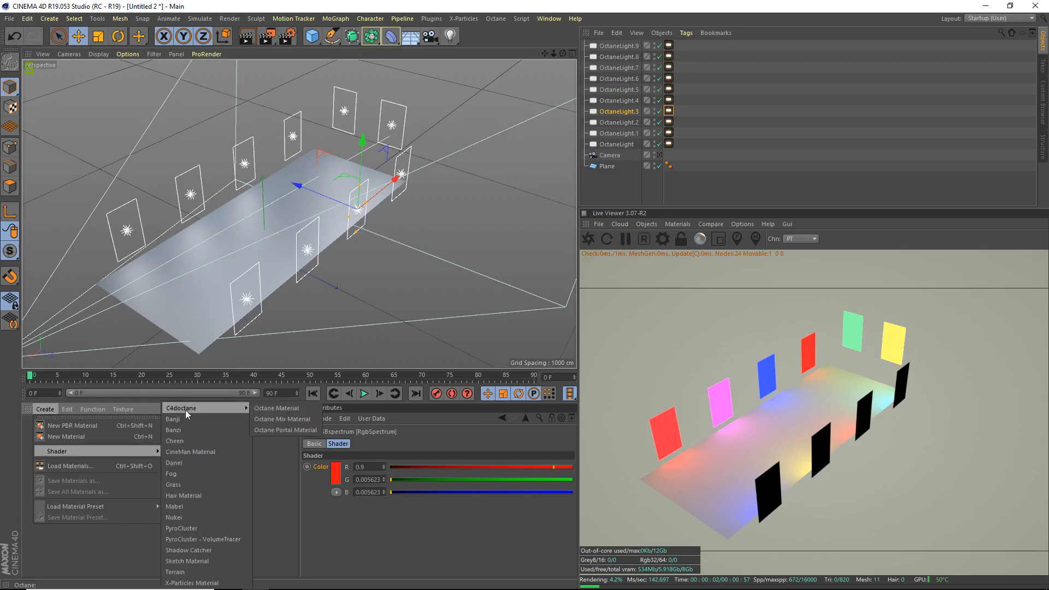
left_click(276, 408)
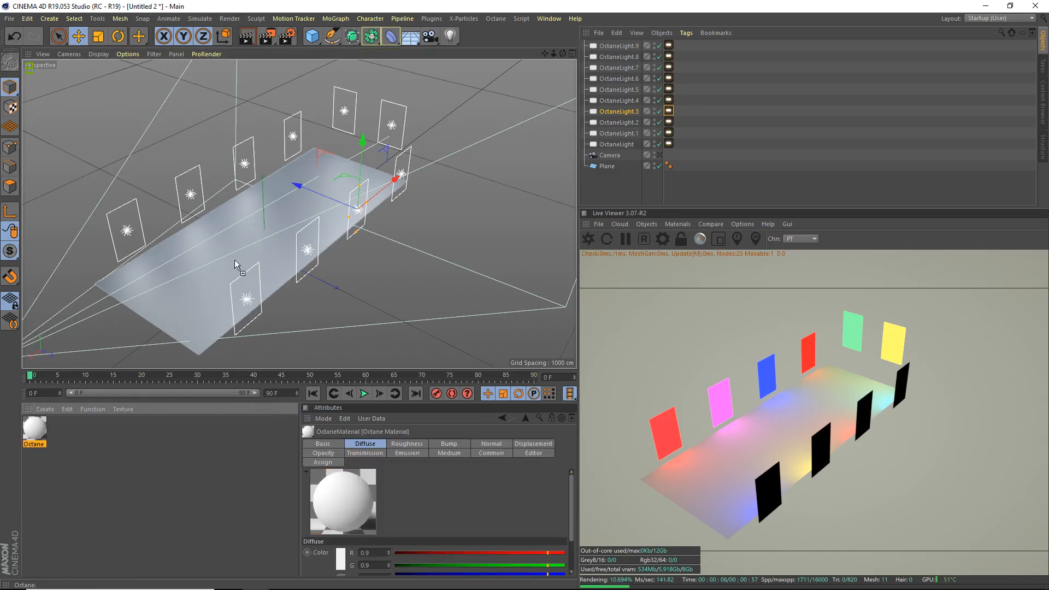
left_click_drag(37, 436, 247, 234)
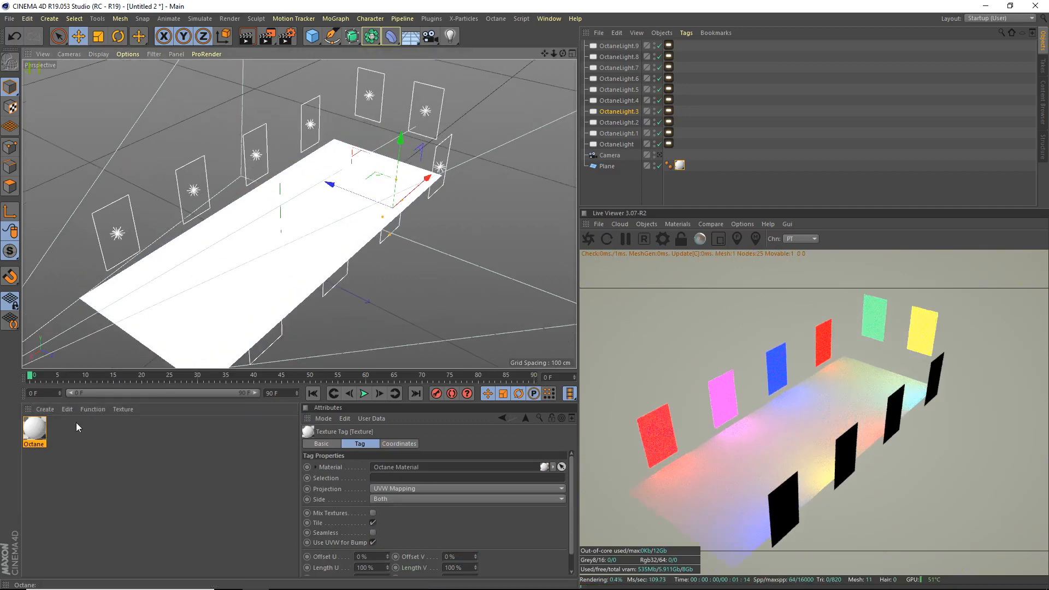
left_click(25, 425)
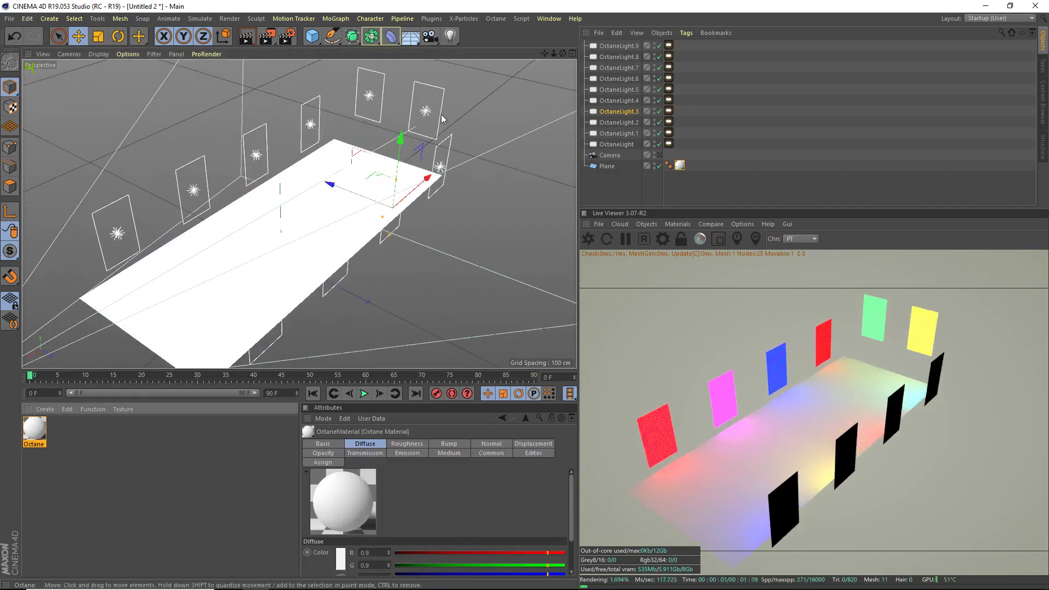
double_click(33, 428)
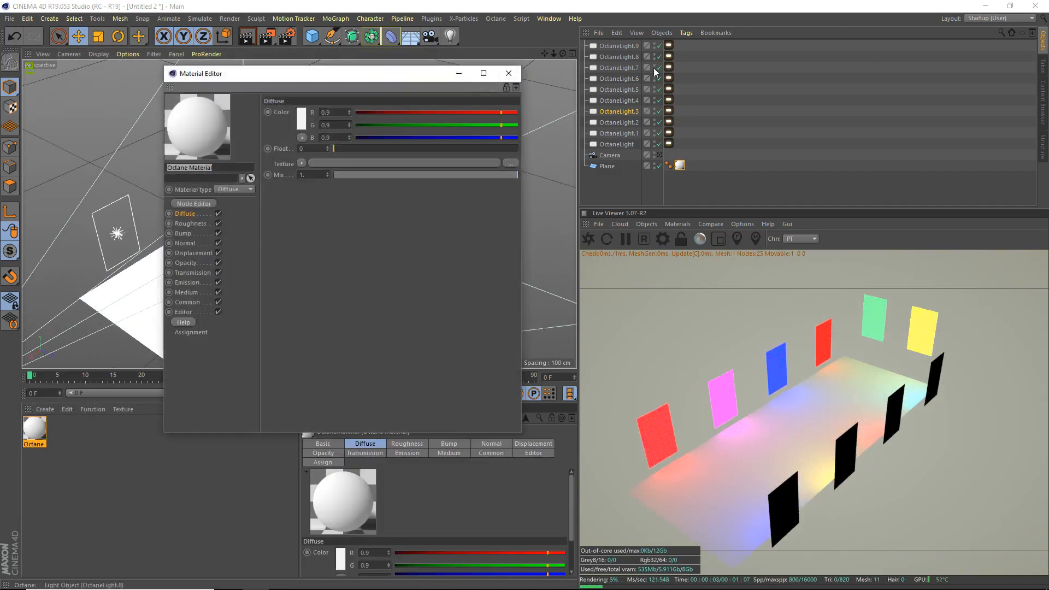
Uncheck Camera visibility on all Octane light tags, then bring up the material's Node Editor
left_click(669, 56)
left_click(669, 47, "shift")
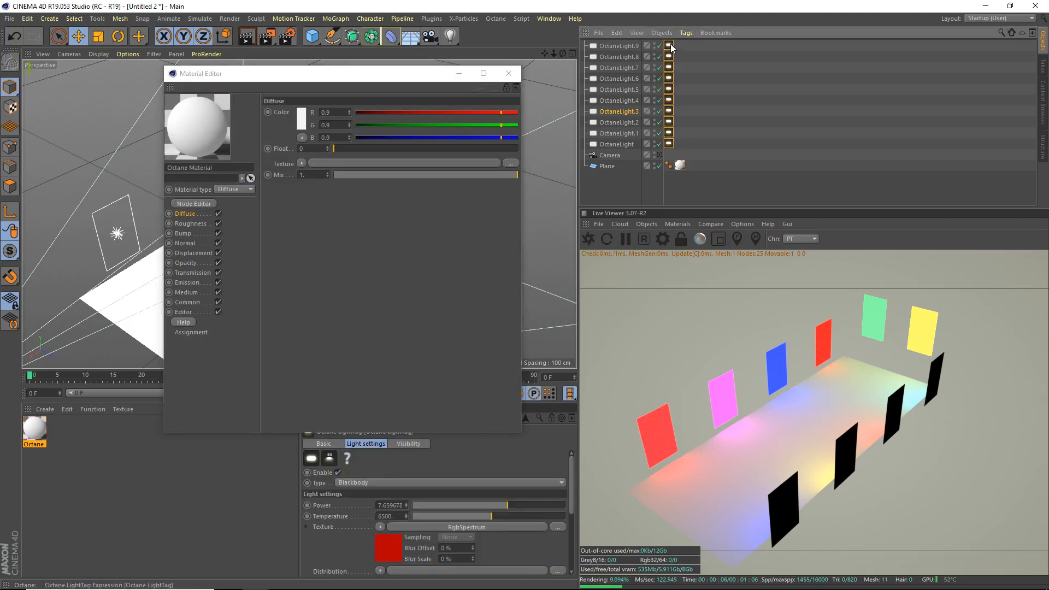
left_click(407, 443)
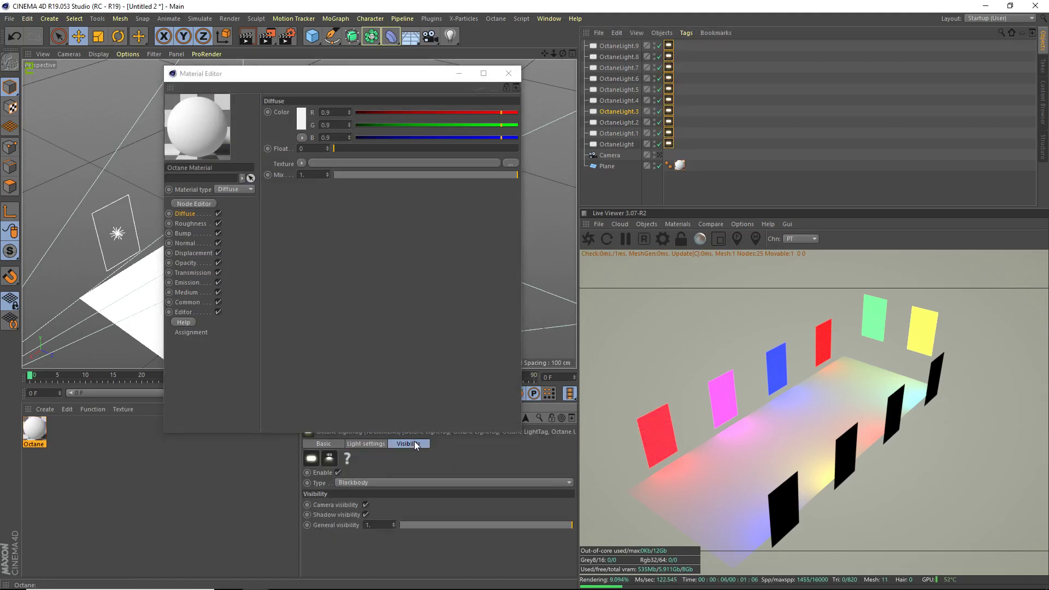
left_click(367, 504)
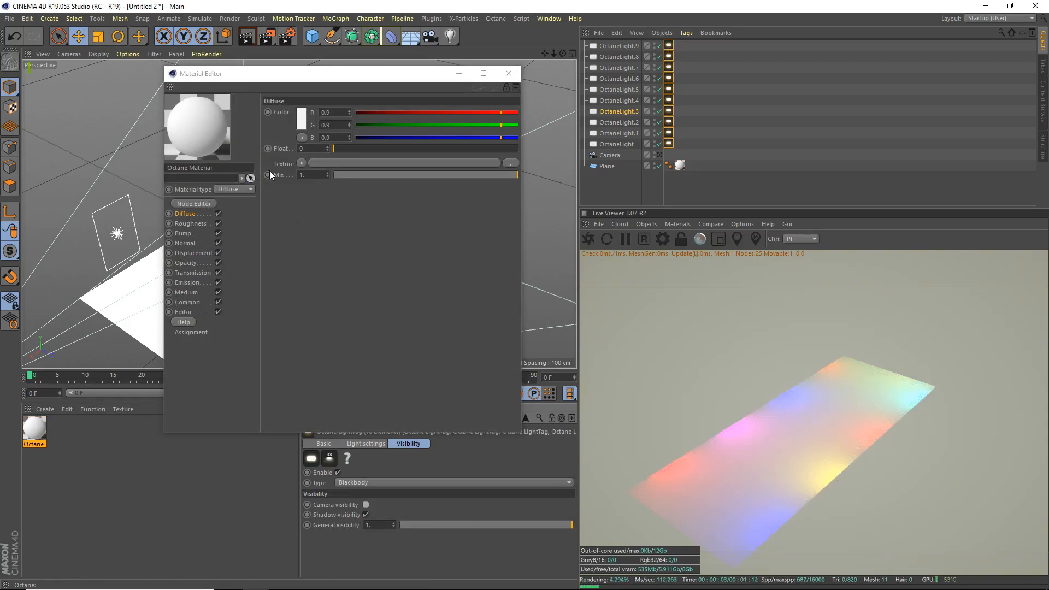
left_click(202, 204)
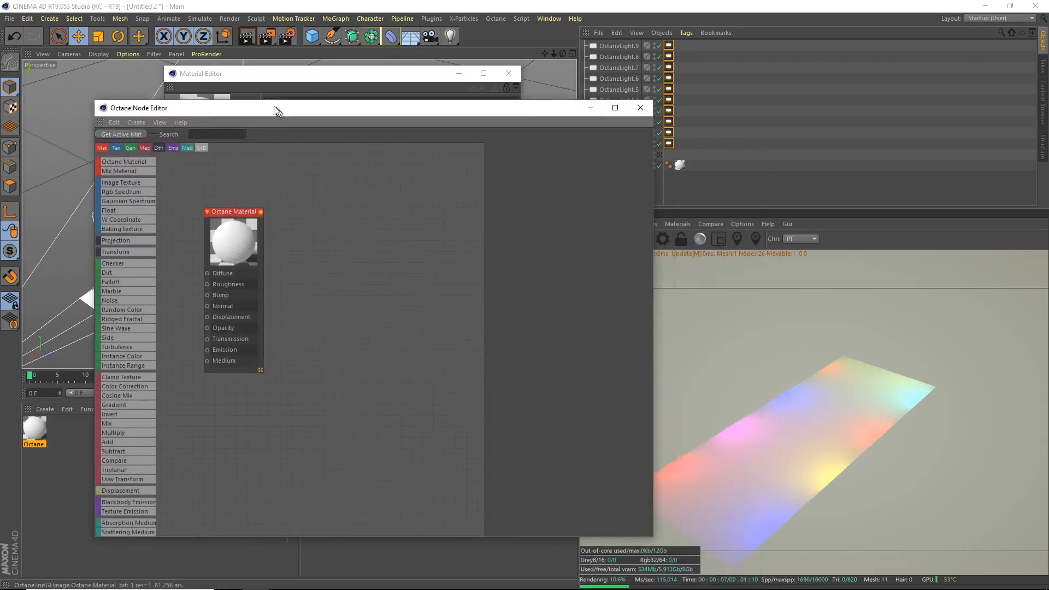
Group all ten OctaneLights under a null renamed Lights and close the material windows
left_click(612, 145)
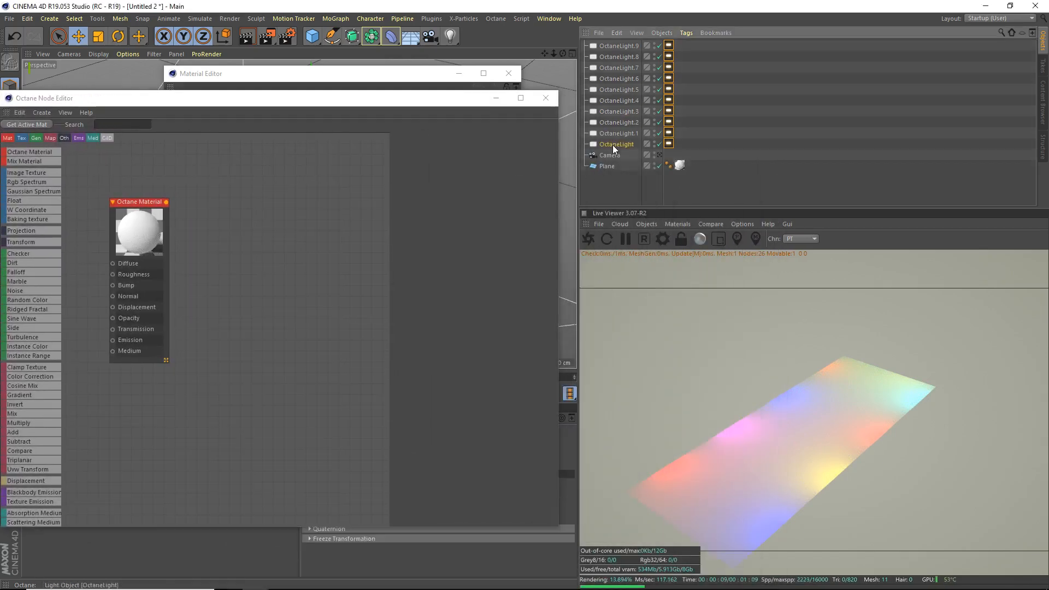
key("alt+g")
double_click(608, 44)
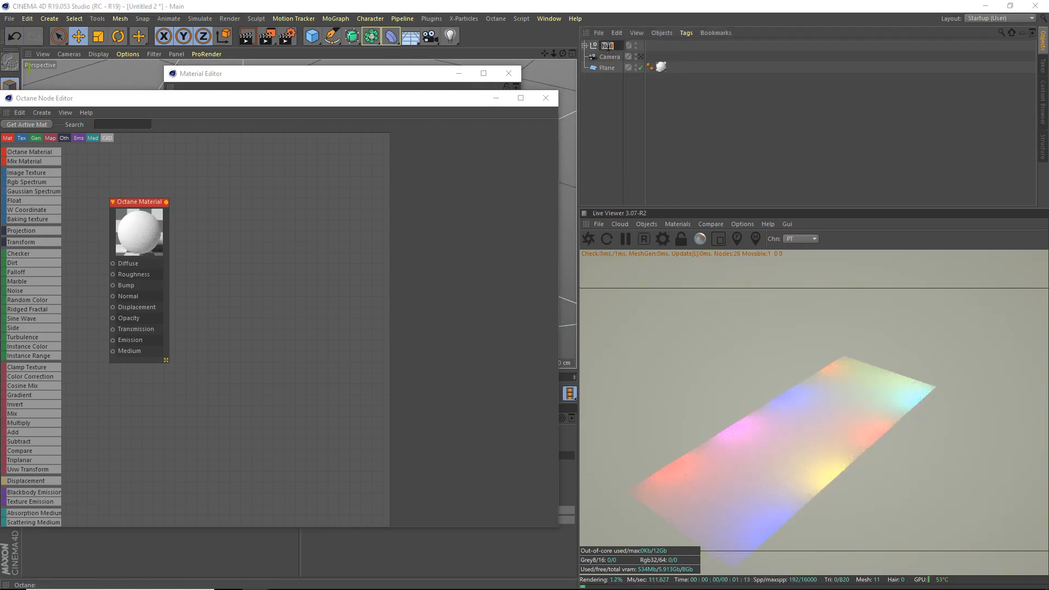
type("Lights")
key("Return")
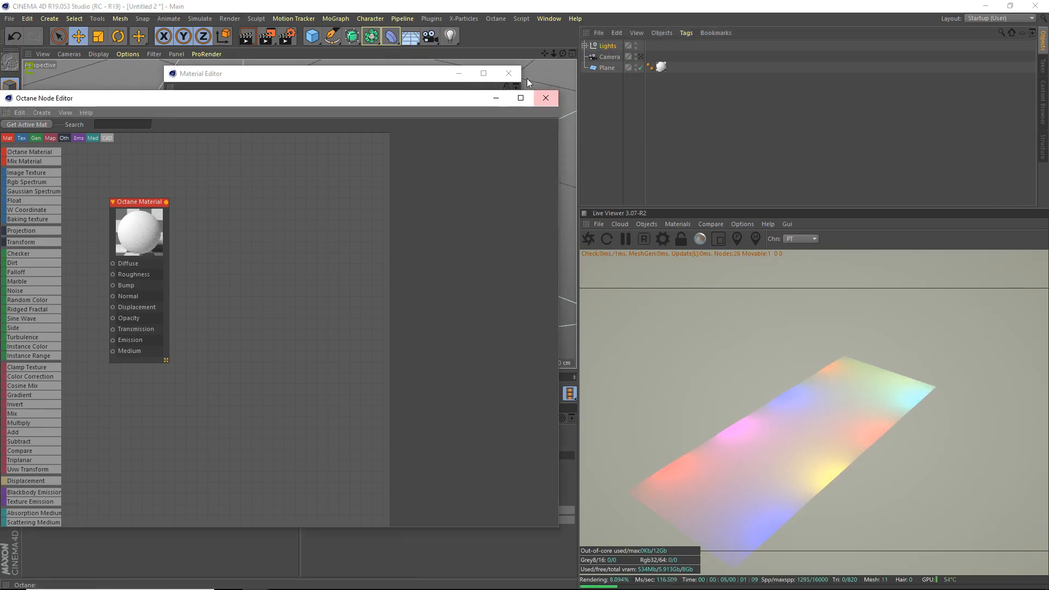
left_click(546, 98)
left_click(508, 72)
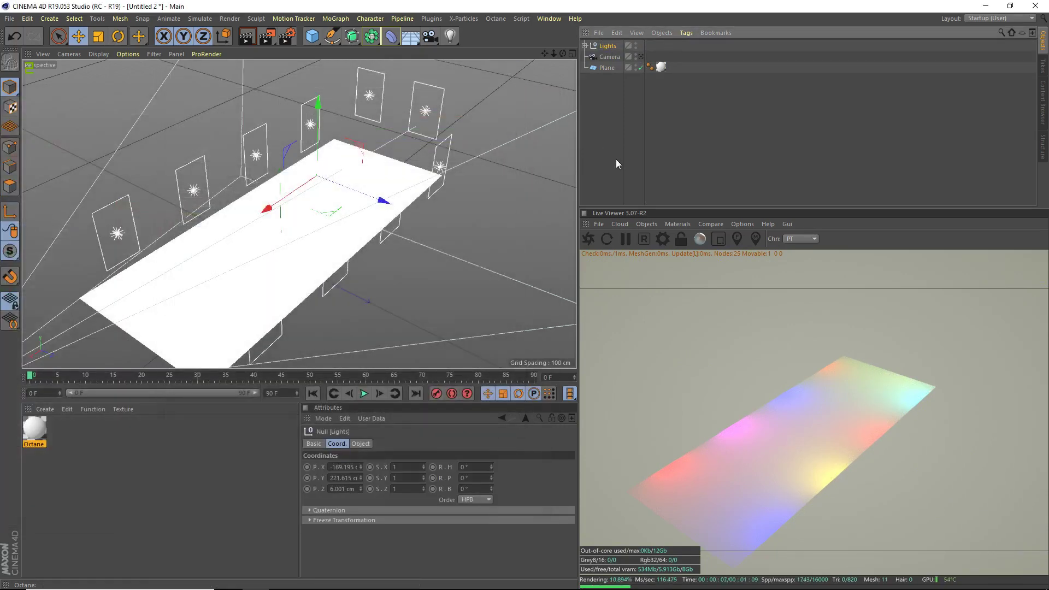
Add an Hdri Environment (OctaneSky) from the Live Viewer Objects menu
left_click(600, 224)
left_click(681, 223)
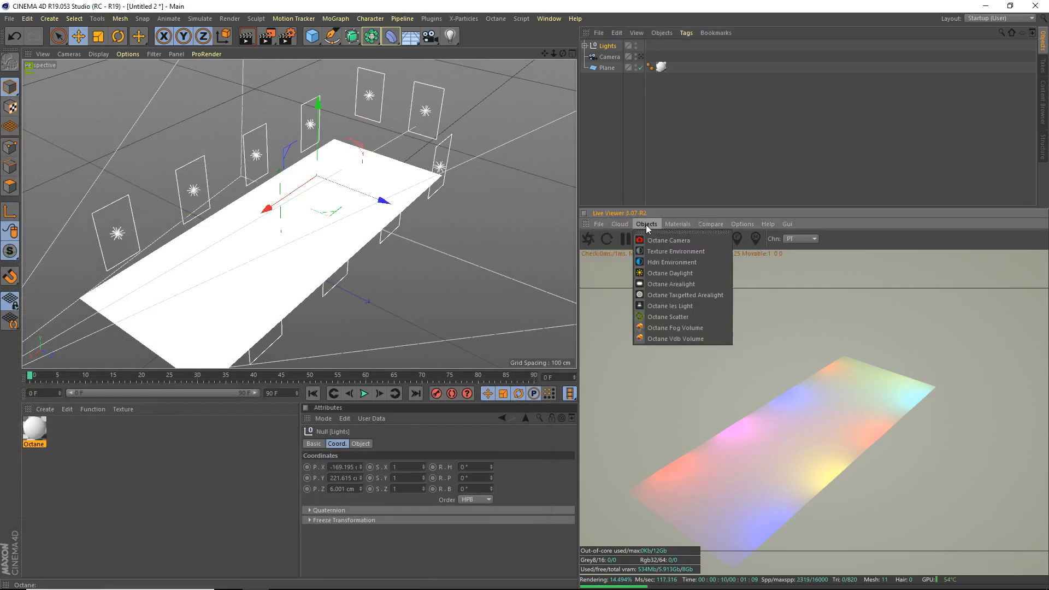
left_click(648, 261)
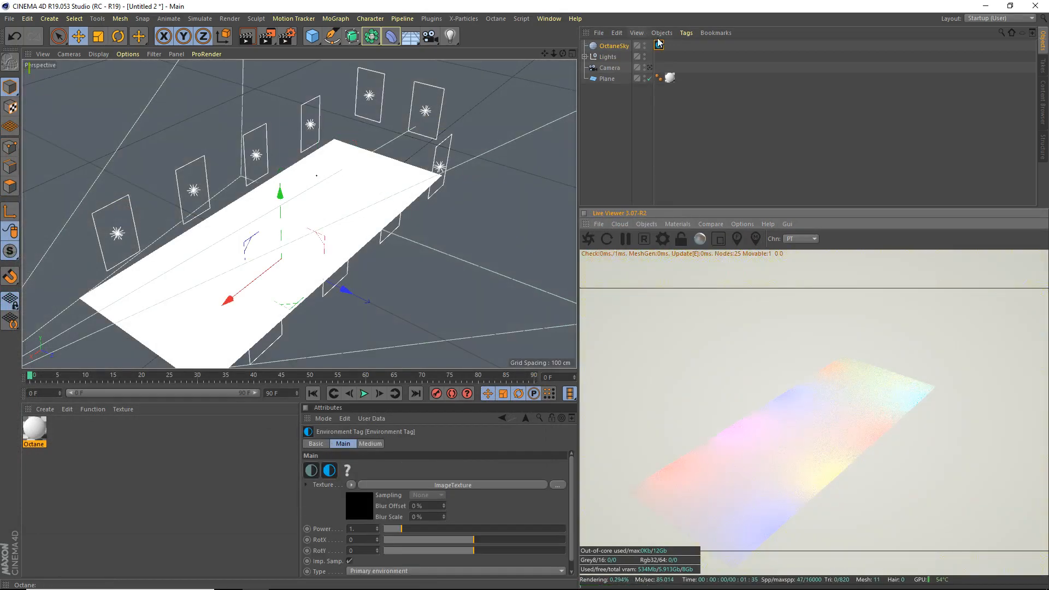
left_click(661, 45)
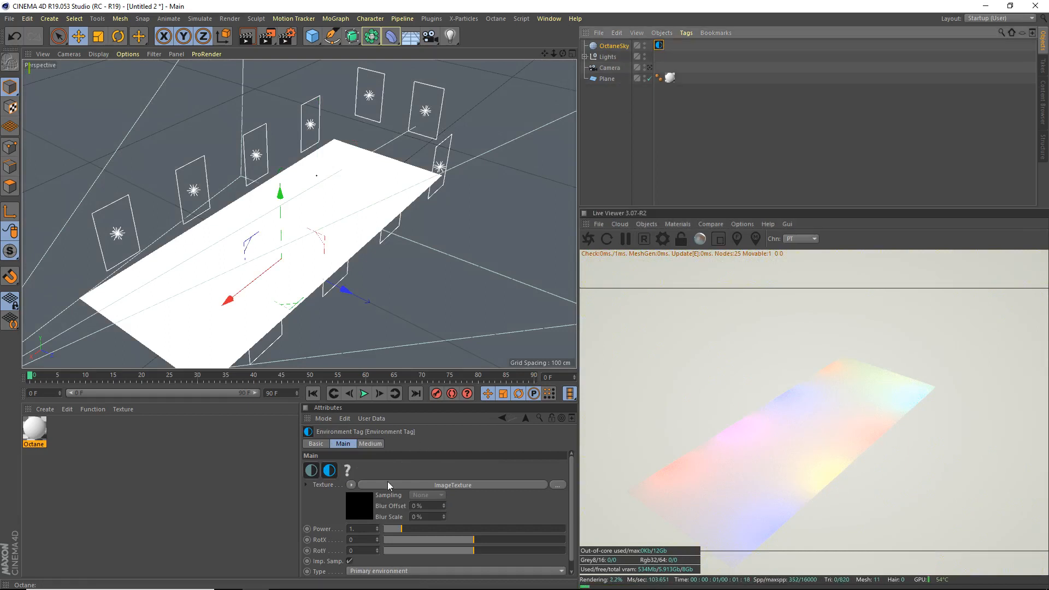
Set the environment tag's texture to a black RgbSpectrum and reopen the Octane material
left_click(350, 485)
mouse_move(367, 409)
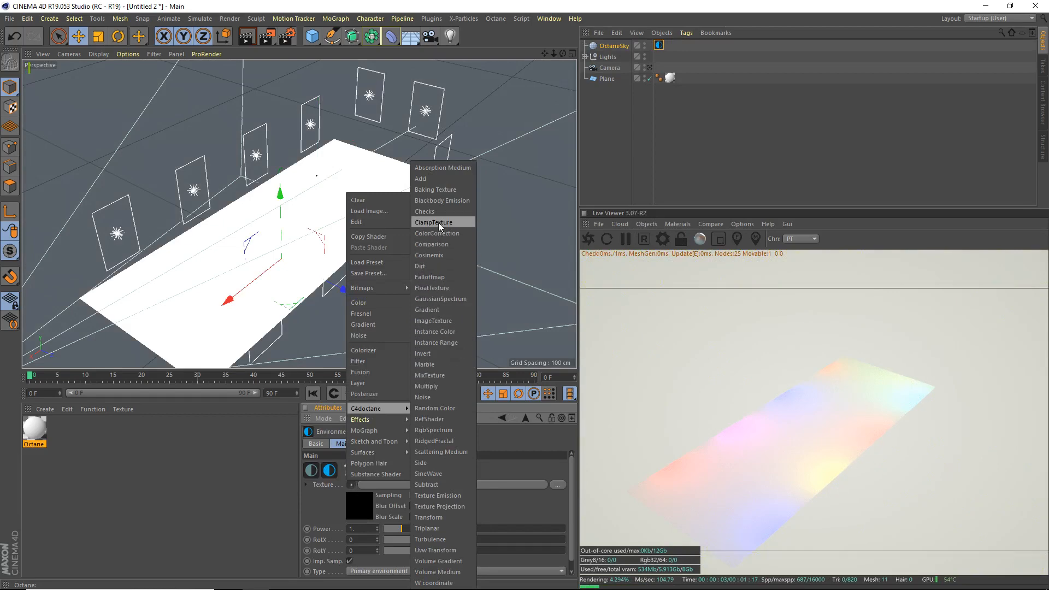
left_click(441, 430)
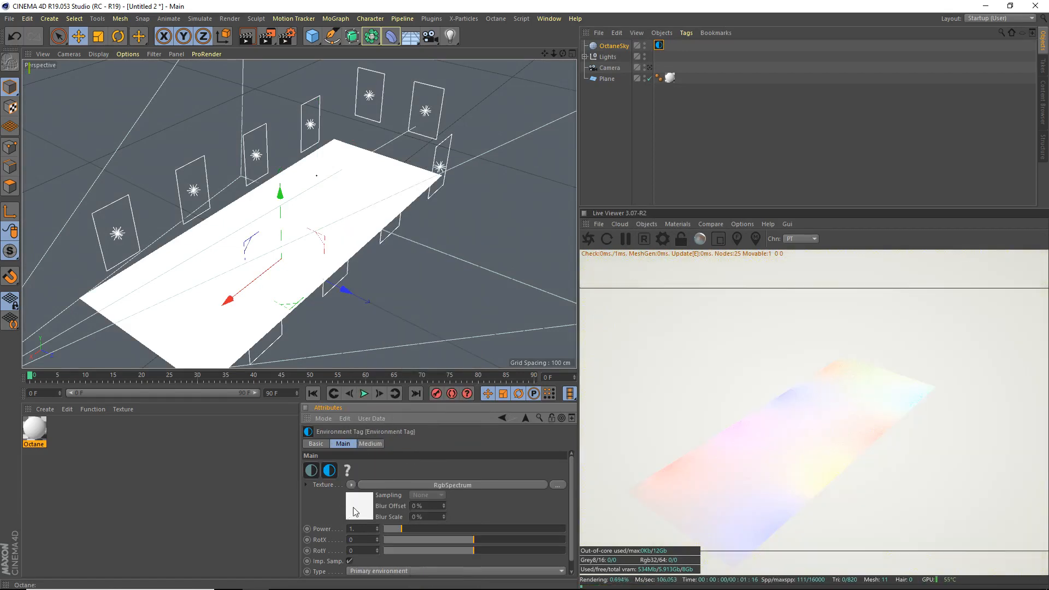
left_click(355, 512)
left_click(337, 472)
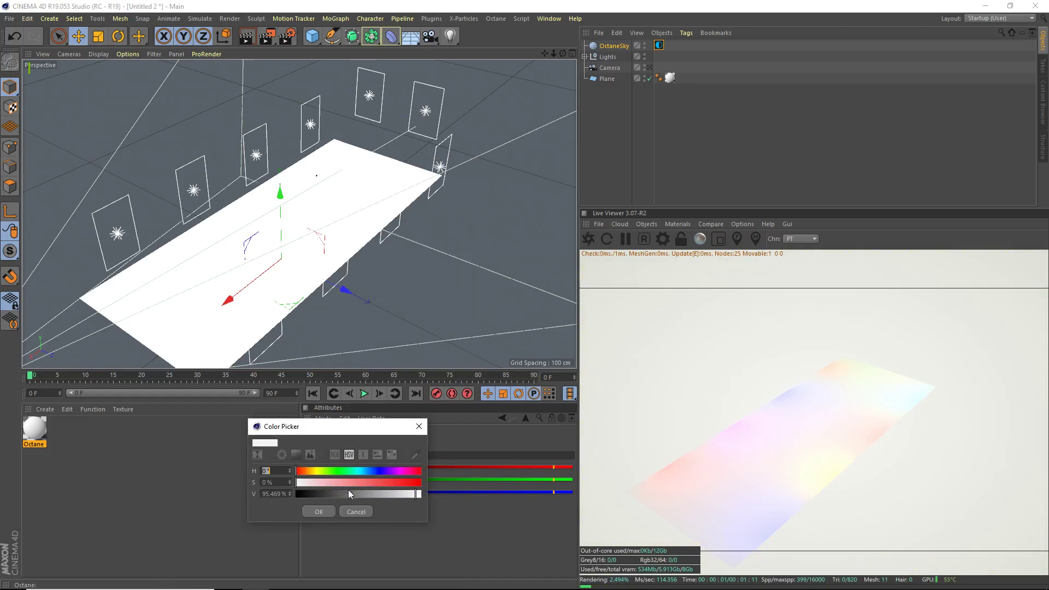
left_click(315, 511)
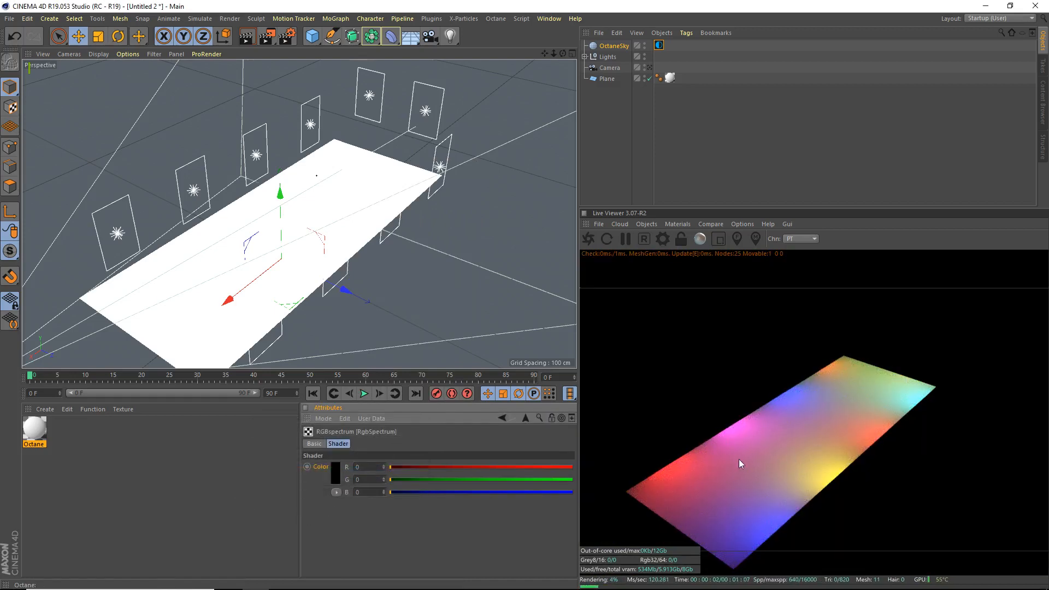
double_click(35, 431)
Bring up the Octane Node Editor and position it with the material node in view
left_click(195, 204)
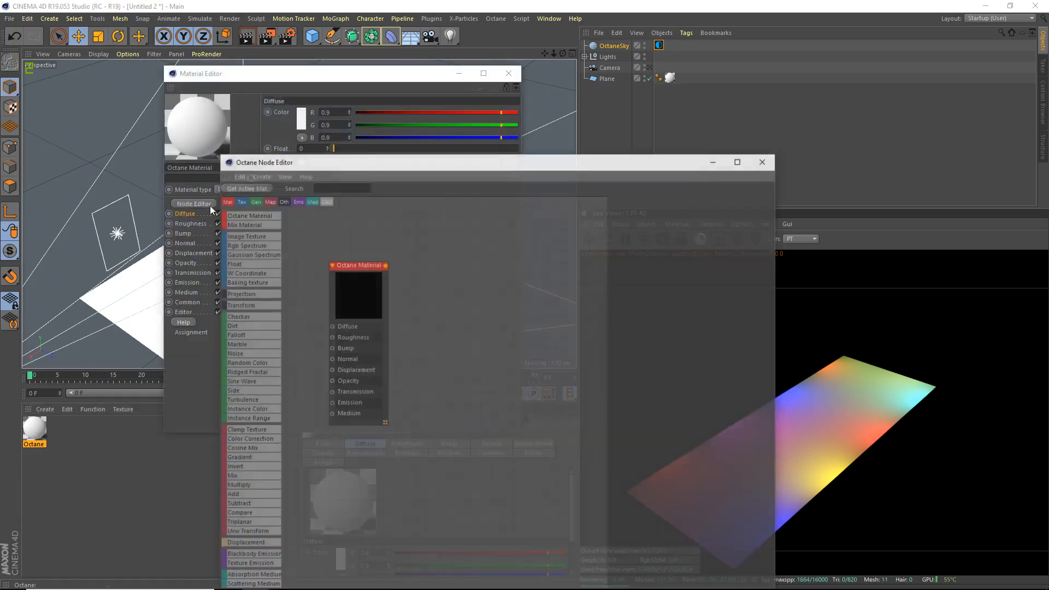
left_click_drag(395, 163, 161, 100)
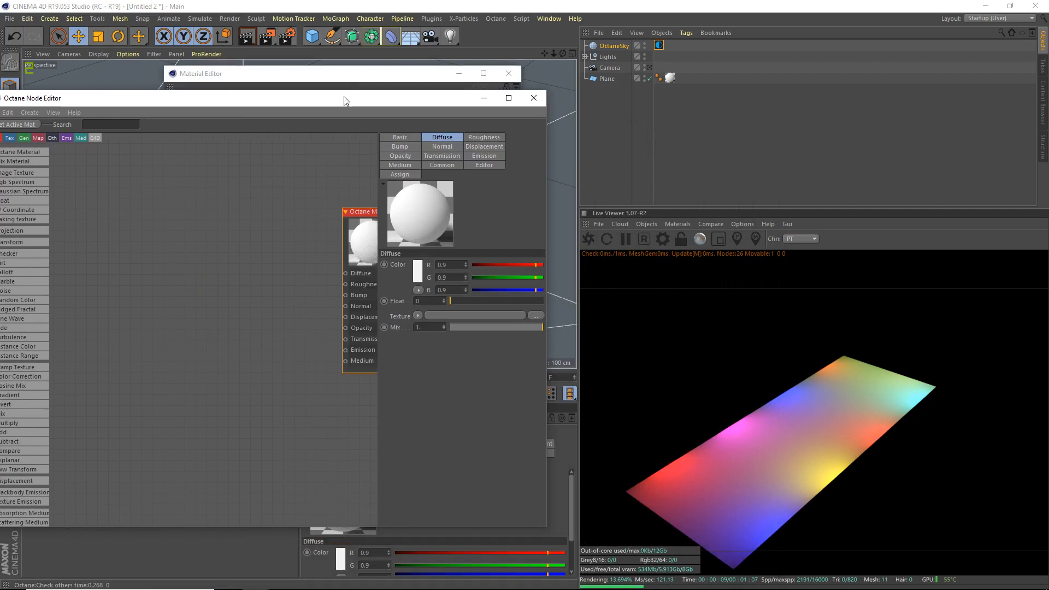
left_click_drag(329, 101, 367, 101)
left_click_drag(399, 254, 359, 245)
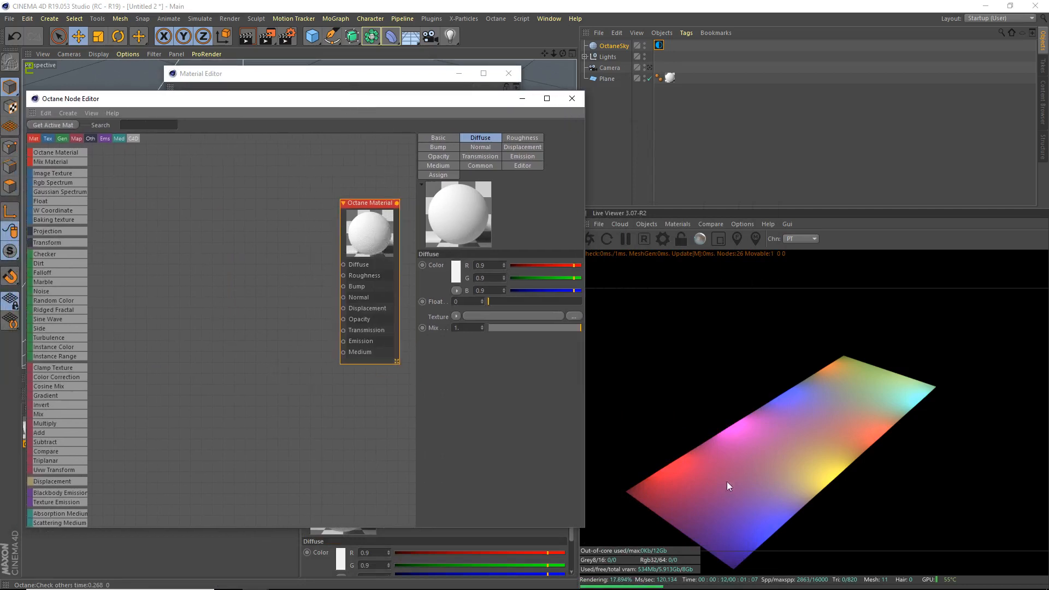
Wire an ImageTexture through a Uvw Transform node into Diffuse and browse for its image file
mouse_move(60, 176)
left_mouse_down()
mouse_move(205, 246)
mouse_move(181, 233)
left_mouse_up()
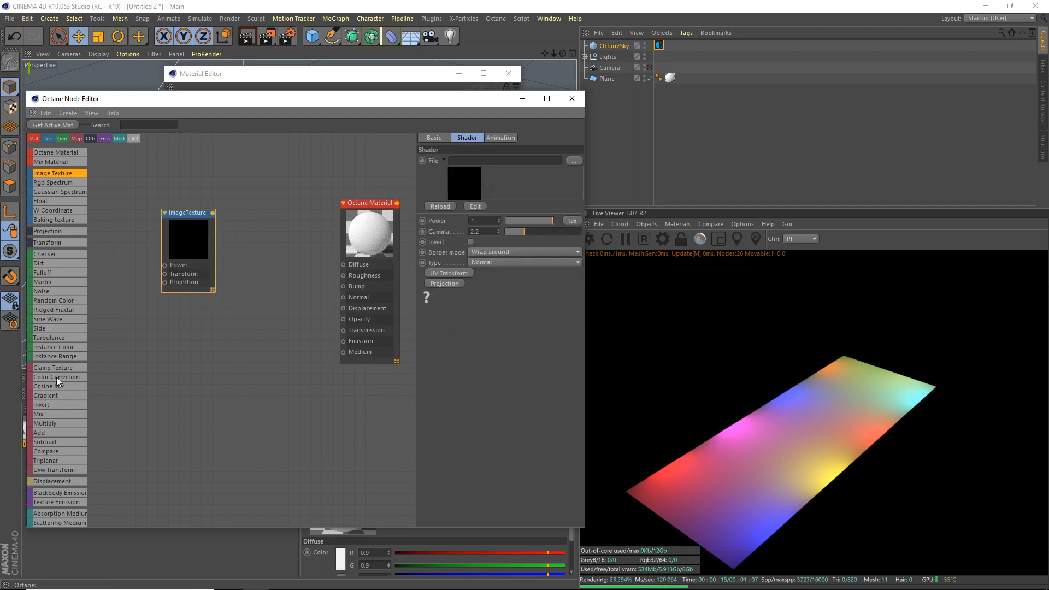
left_click_drag(46, 465, 179, 384)
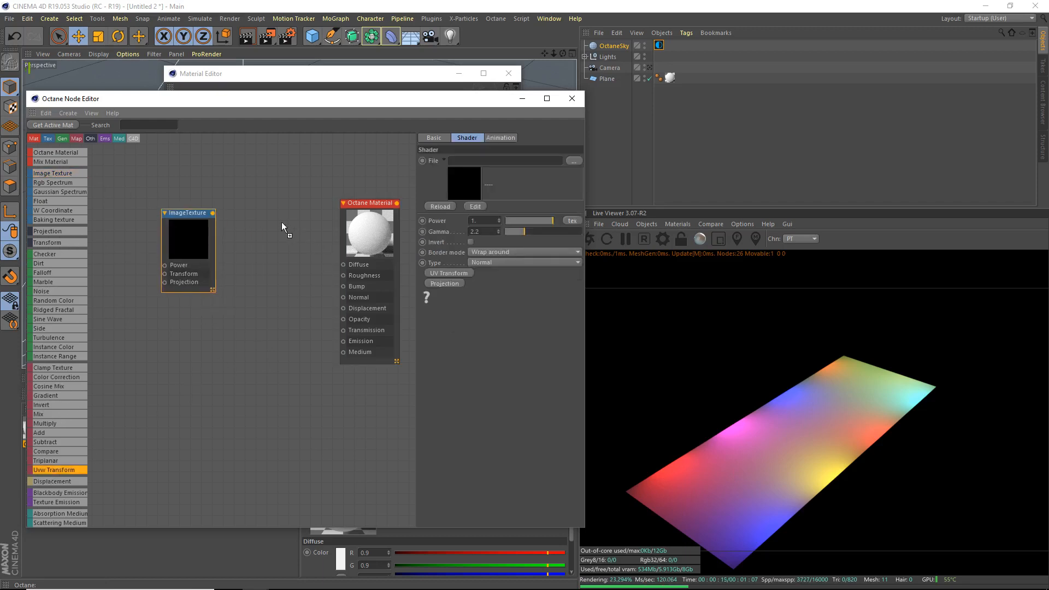
left_click_drag(282, 226, 282, 240)
left_click_drag(212, 212, 259, 294)
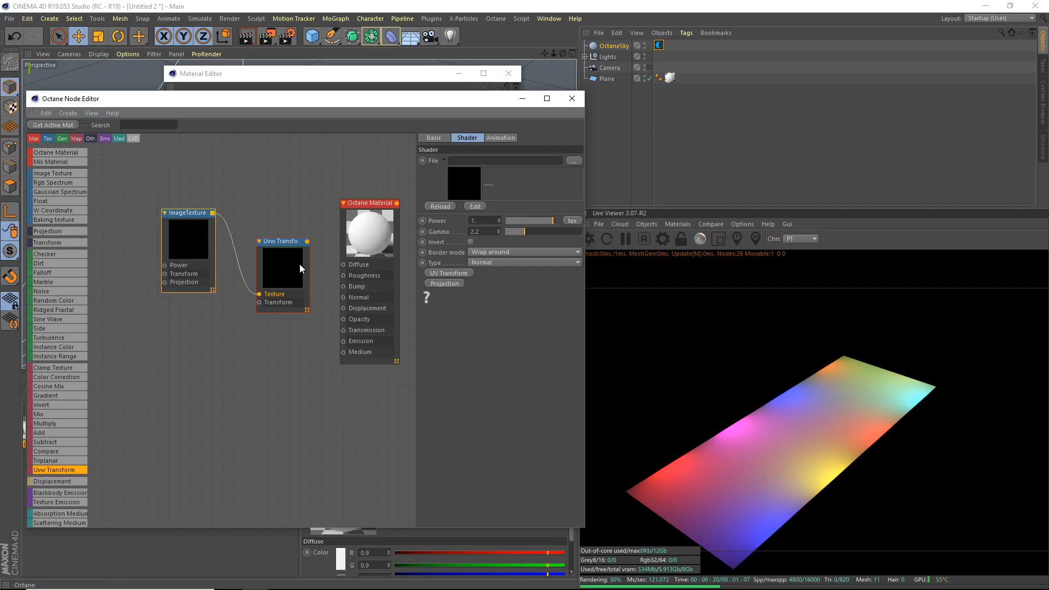
mouse_move(307, 241)
left_mouse_down()
mouse_move(343, 265)
mouse_move(264, 246)
left_mouse_up()
left_click_drag(199, 252, 192, 249)
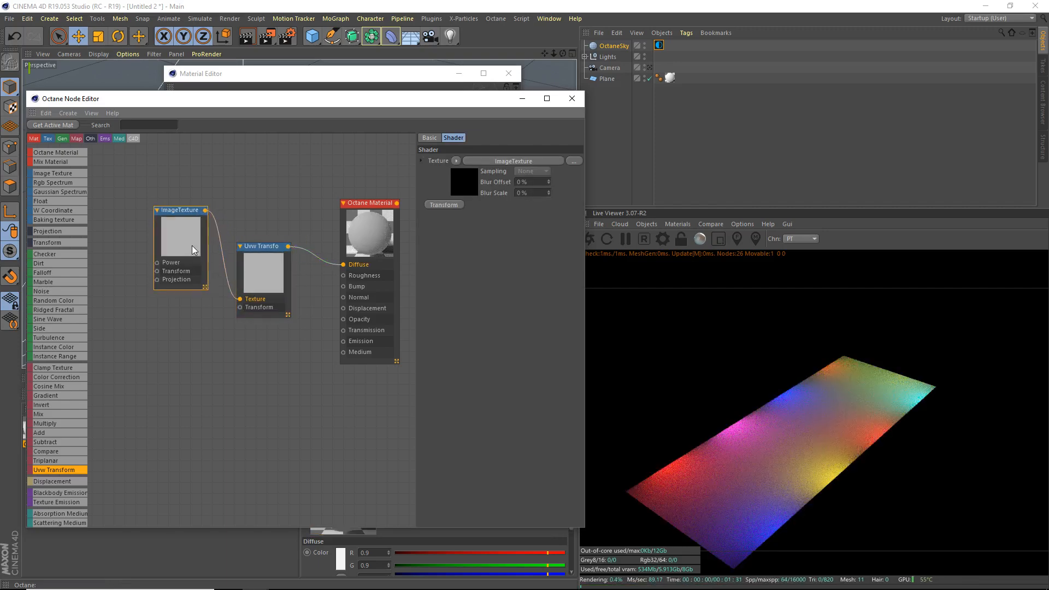
left_click(575, 161)
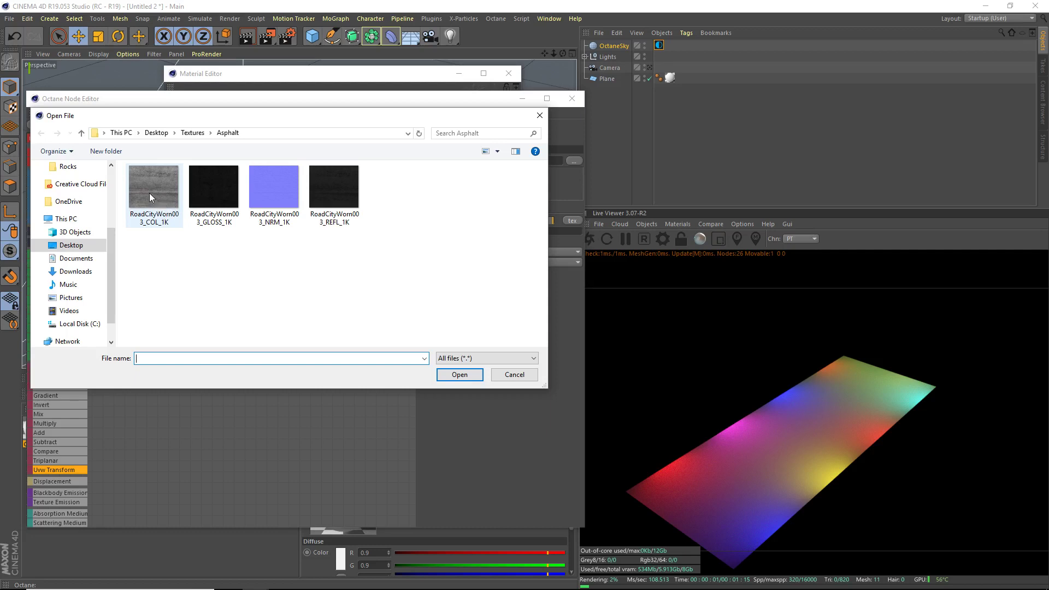
Load the asphalt COL map without copying it and add a Transform node to the graph
double_click(166, 188)
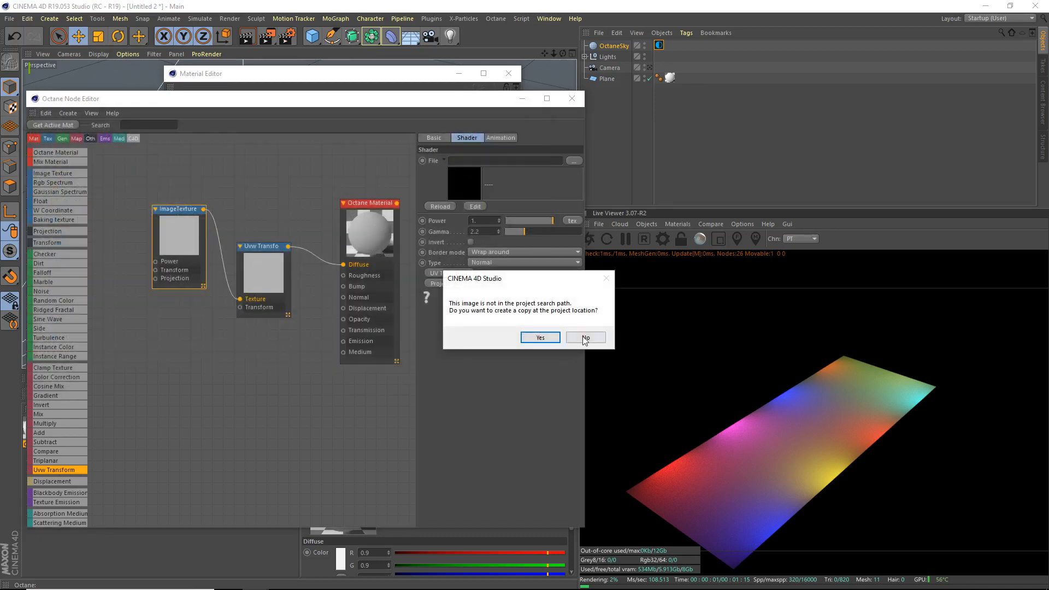
left_click(589, 336)
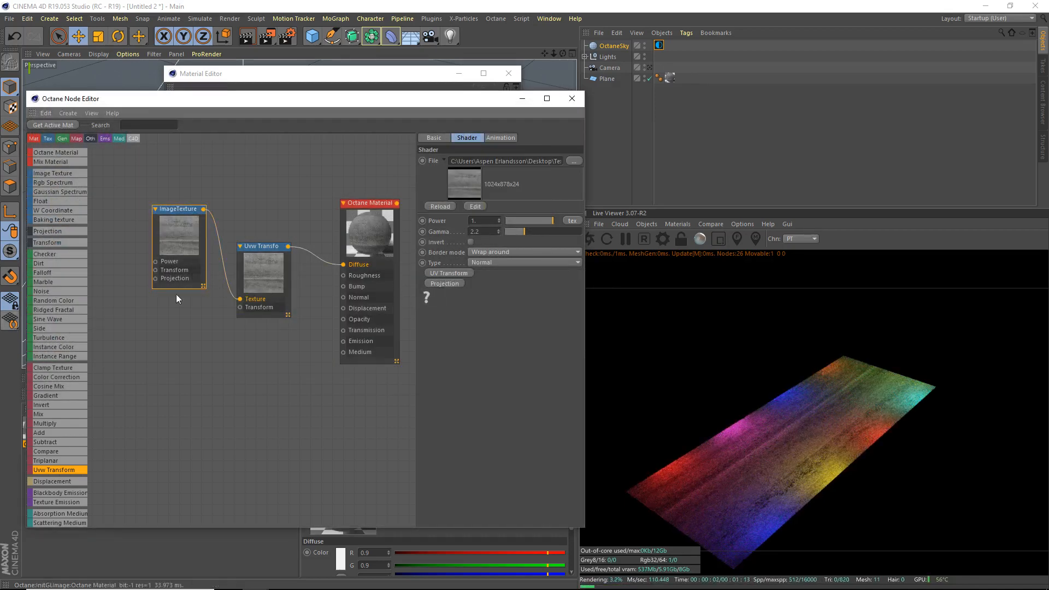
mouse_move(71, 243)
left_mouse_down()
mouse_move(148, 359)
mouse_move(241, 312)
left_mouse_up()
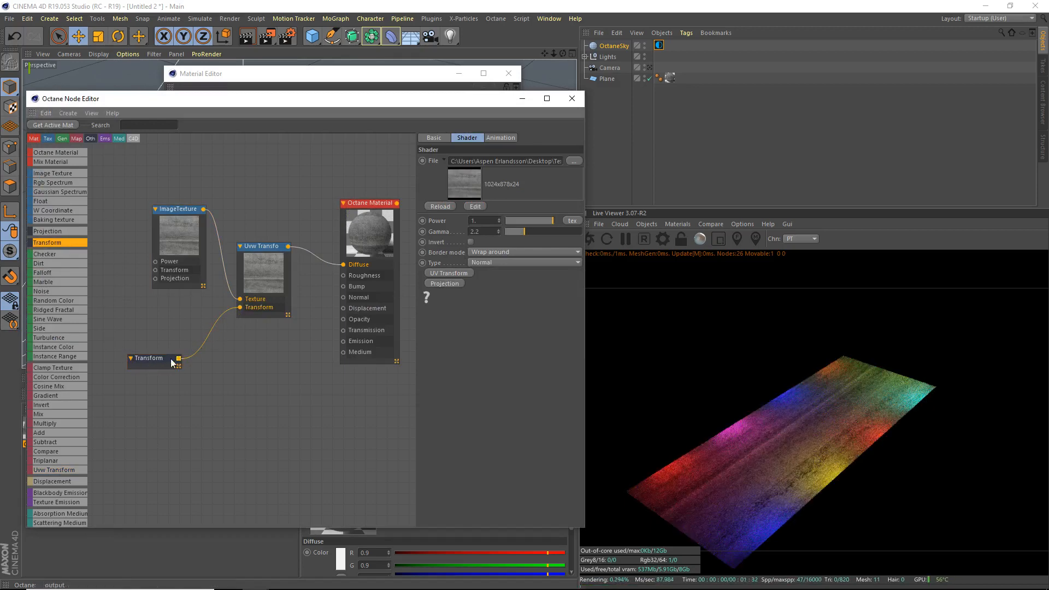
left_click_drag(151, 361, 167, 346)
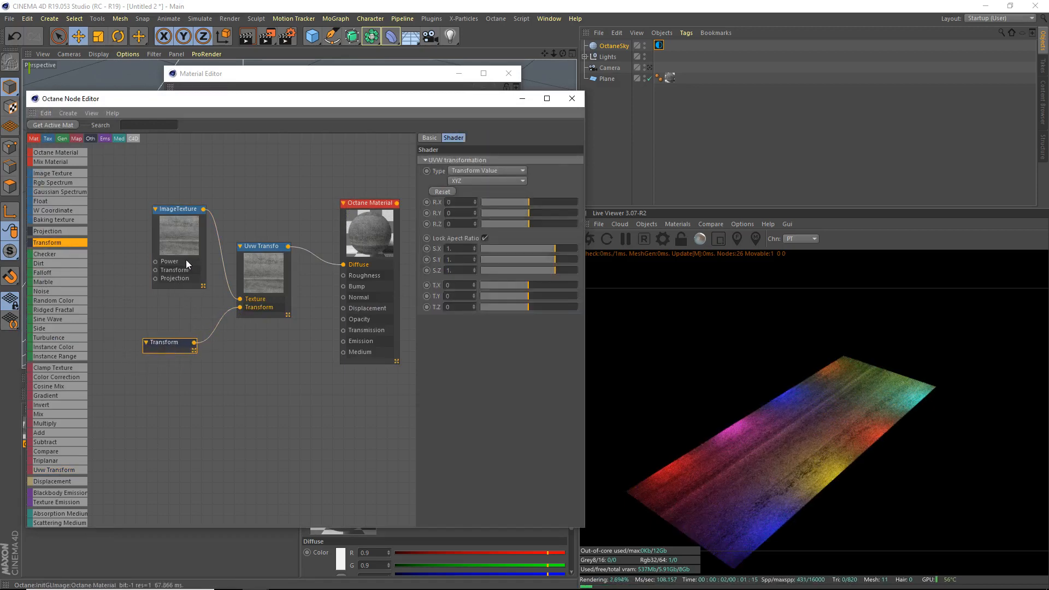
Delete the Uvw Transform node, wire ImageTexture straight to Diffuse and Transform into its transform input
left_click(226, 263)
key("Delete")
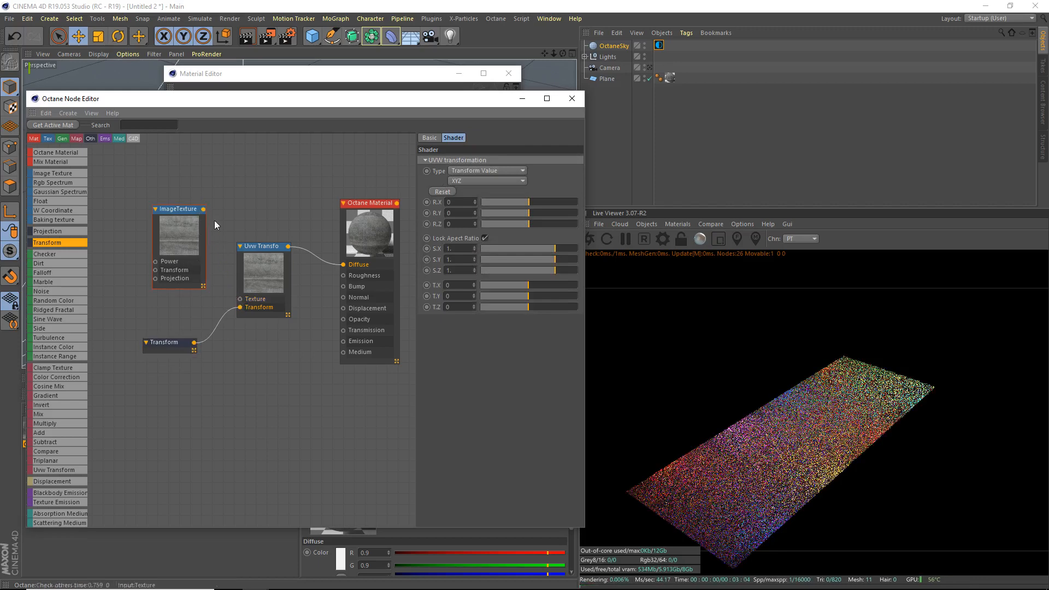
left_click(260, 272)
key("Delete")
mouse_move(171, 232)
left_mouse_down()
mouse_move(245, 271)
mouse_move(273, 299)
left_mouse_up()
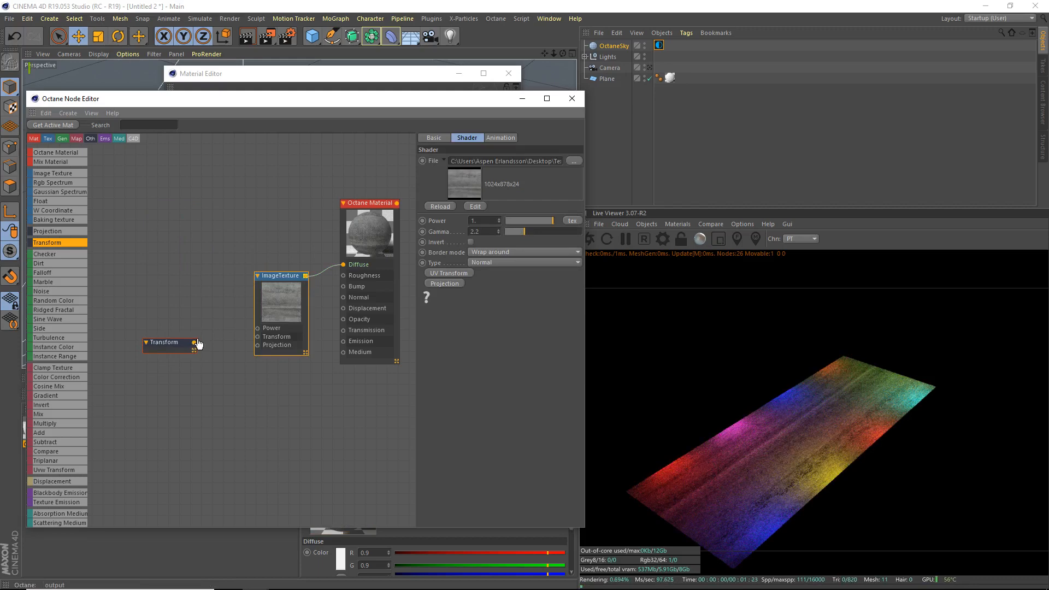
mouse_move(257, 336)
left_mouse_down()
mouse_move(194, 343)
mouse_move(171, 280)
left_mouse_up()
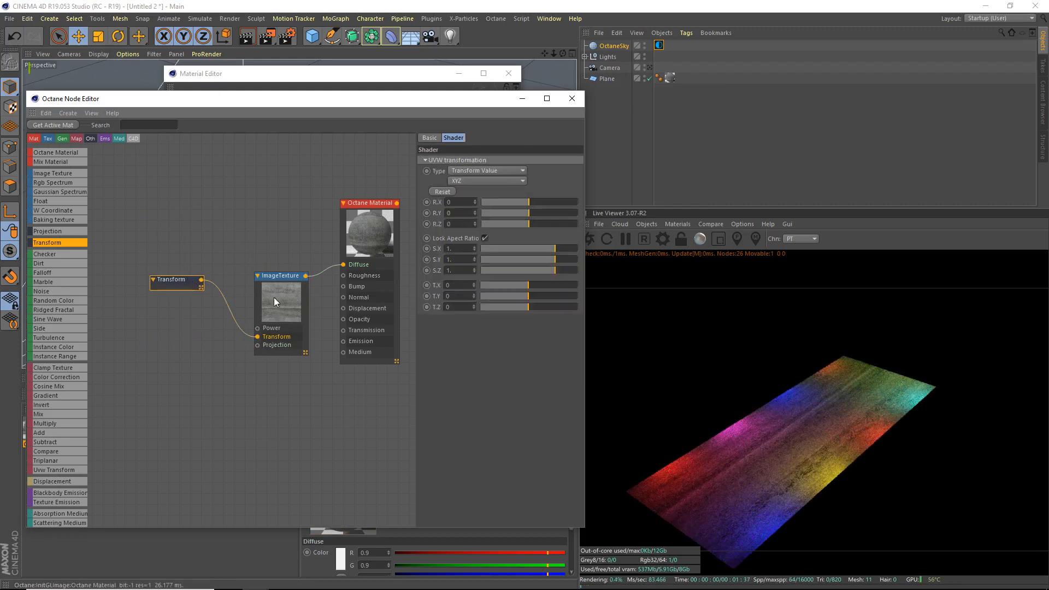
left_click_drag(284, 305, 277, 262)
Set the Transform node's scale to 0.5 on every axis
left_click(167, 279)
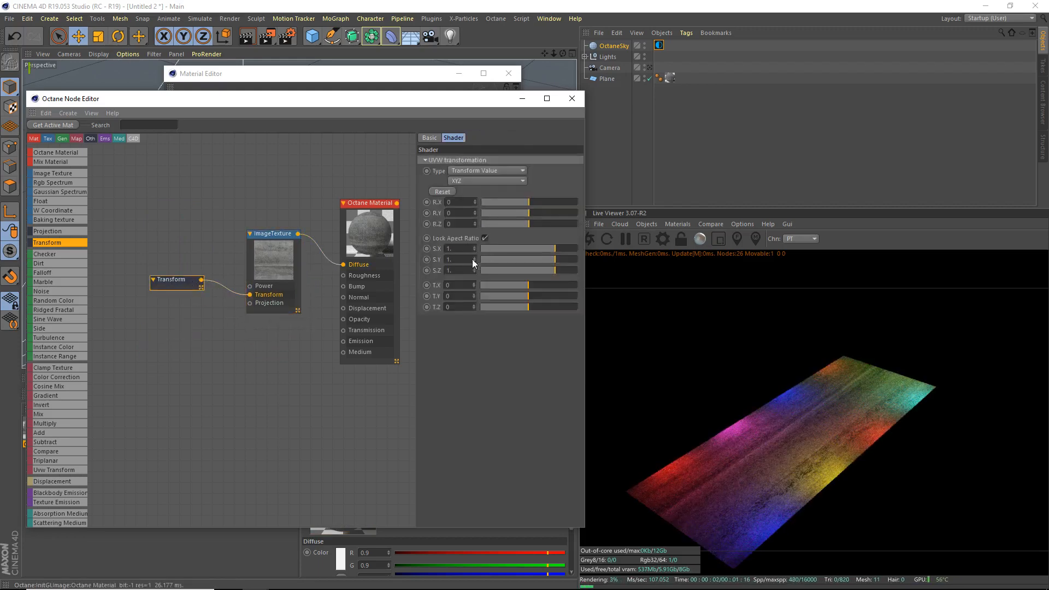
double_click(452, 248)
type("0.5")
key("Tab")
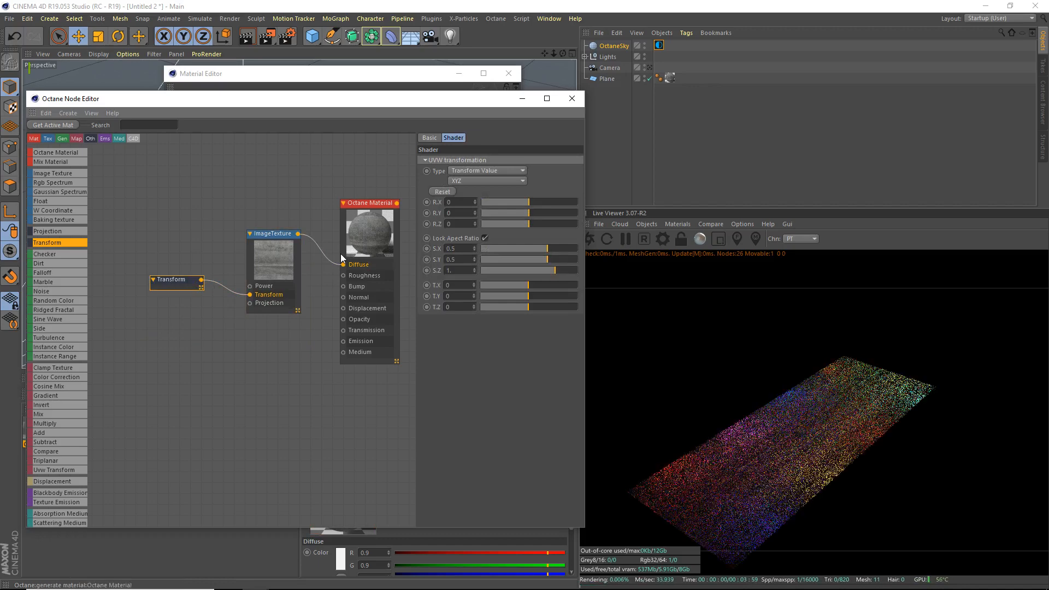
key("Tab")
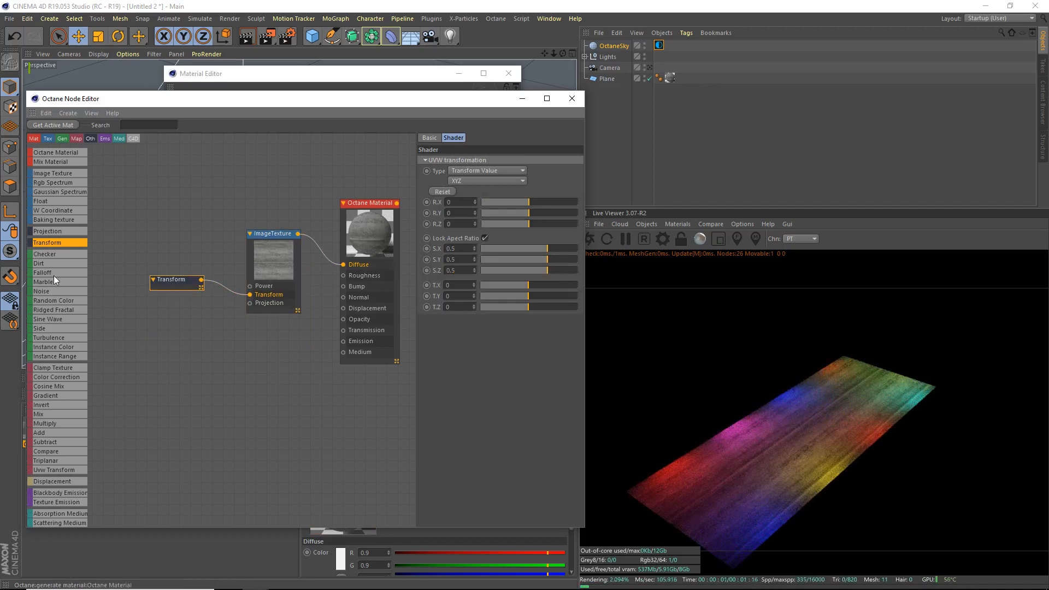
left_click(361, 257)
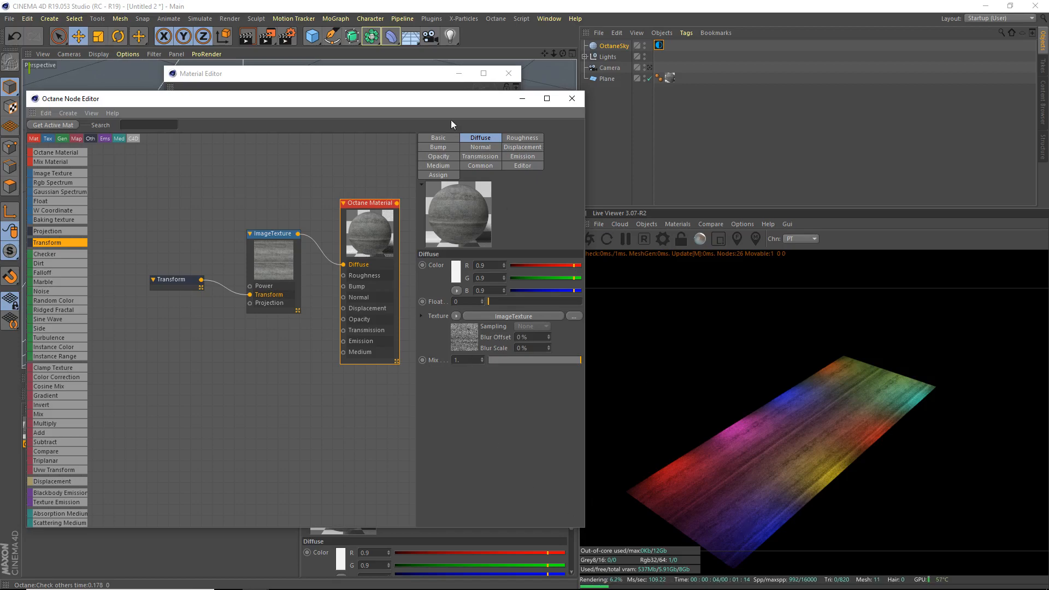
Close the Material Editor and orbit down to look along the road plane
left_click_drag(486, 100, 478, 137)
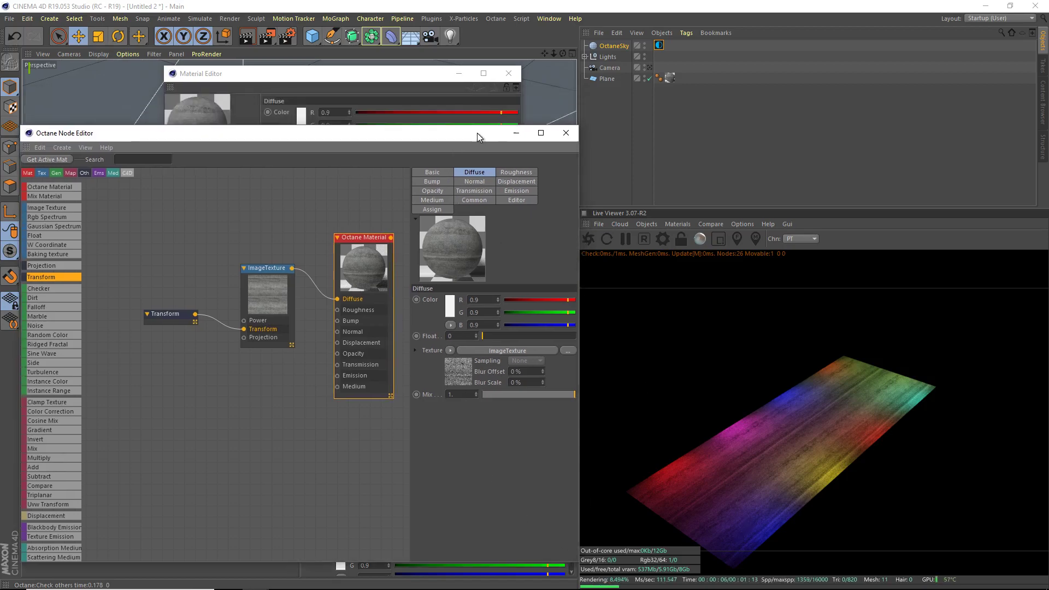
left_click(508, 75)
left_click_drag(546, 52, 554, 269)
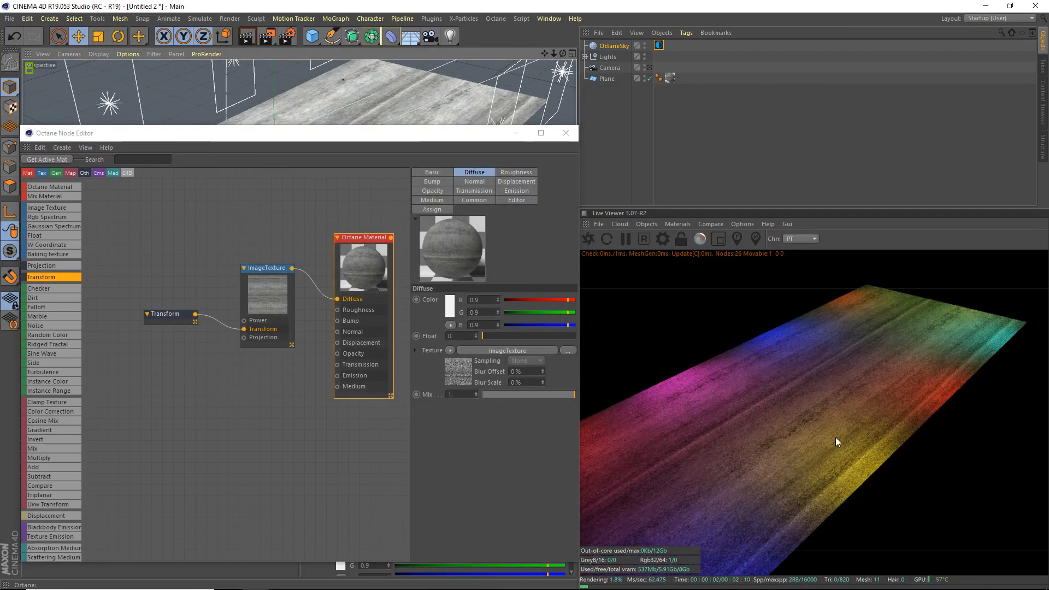
left_click_drag(345, 90, 492, 103, "alt")
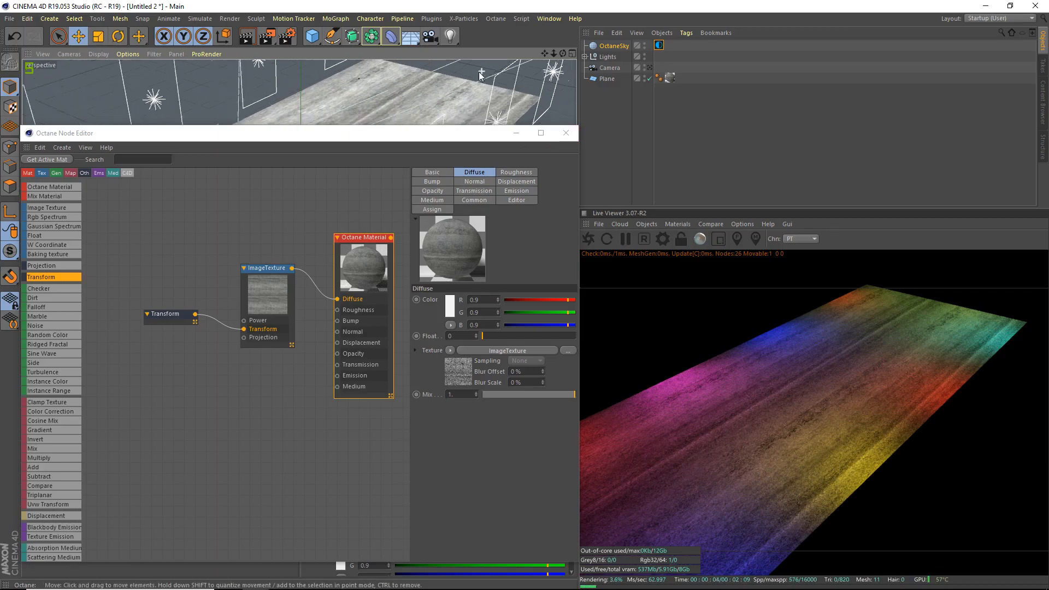
mouse_move(565, 99)
left_mouse_down("alt")
mouse_move(418, 111)
mouse_move(433, 90)
left_mouse_up("alt")
Make the asphalt material Glossy with reflection index 3
left_click(435, 128)
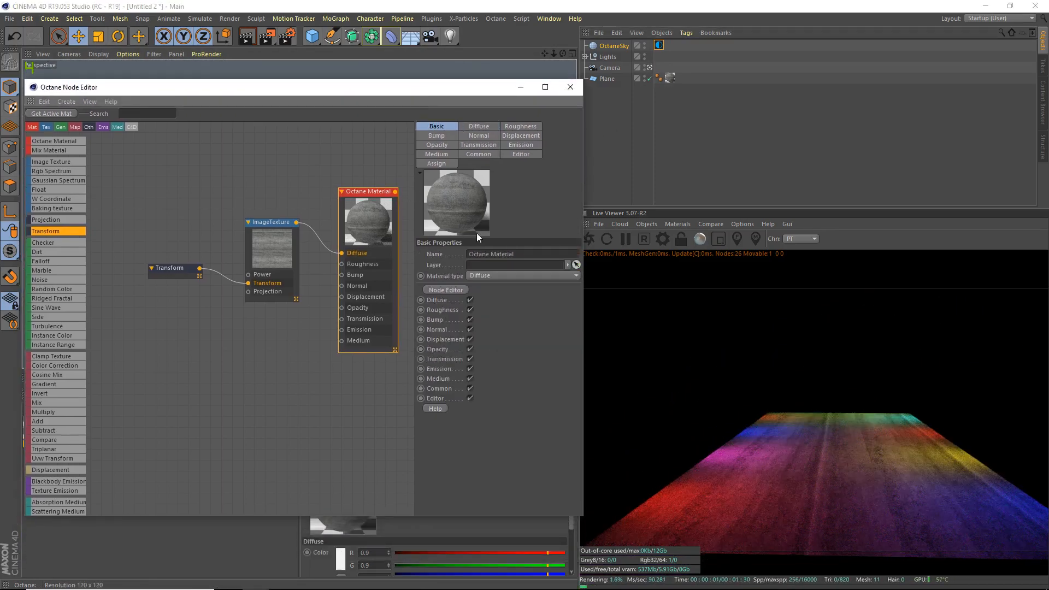
left_click(502, 275)
left_click(495, 300)
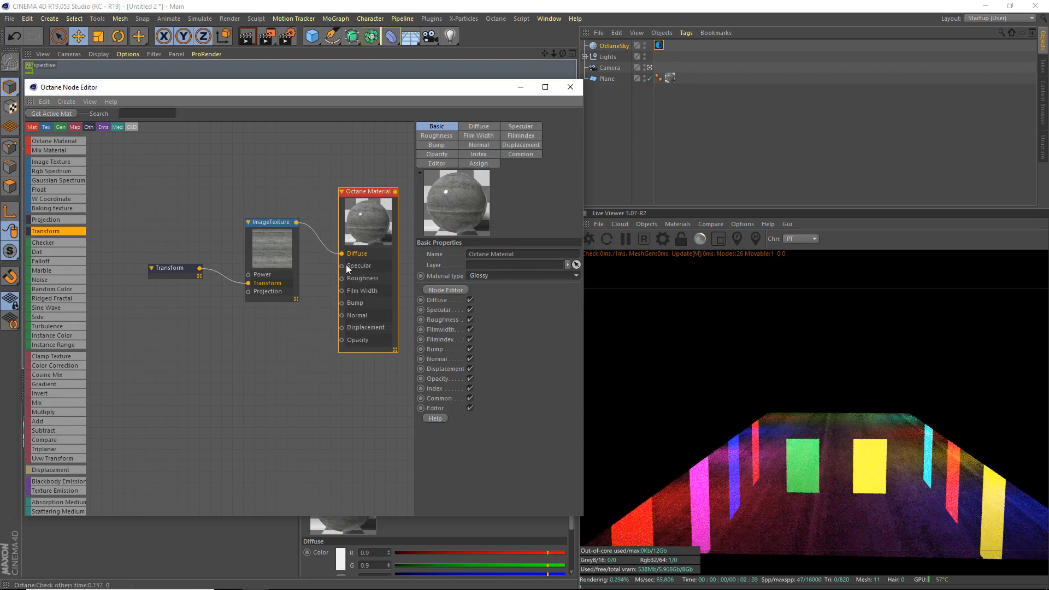
left_click_drag(151, 230, 279, 279)
left_click_drag(271, 234, 275, 205)
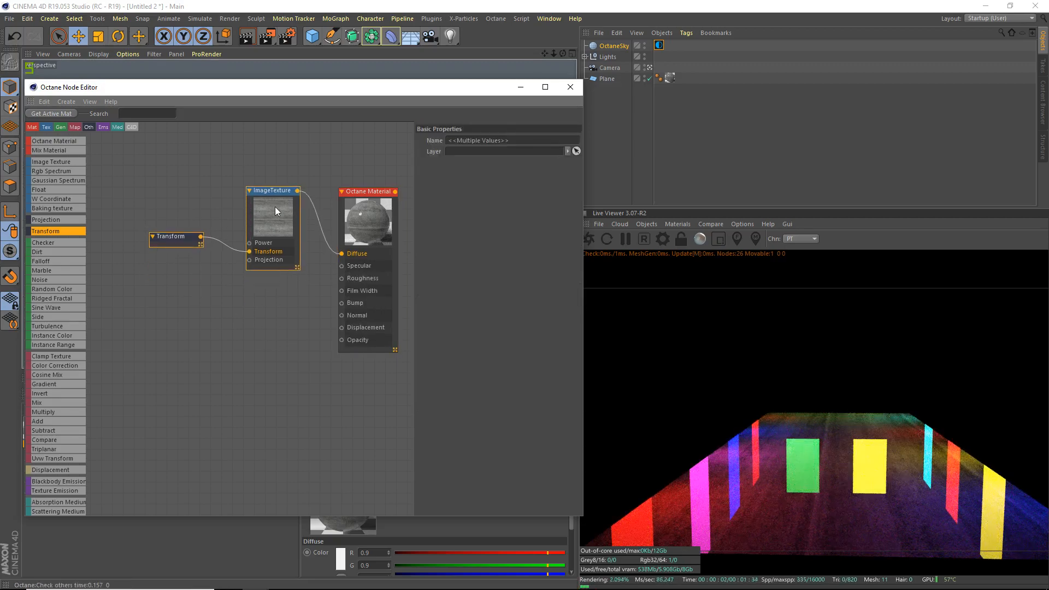
left_click(362, 211)
left_click(478, 155)
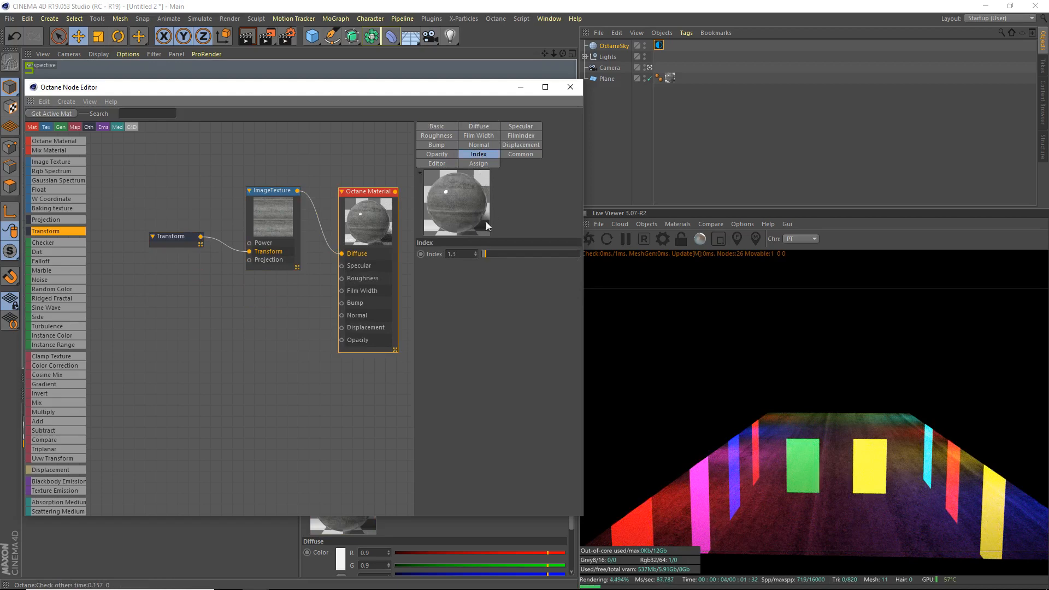
type("3")
key("Return")
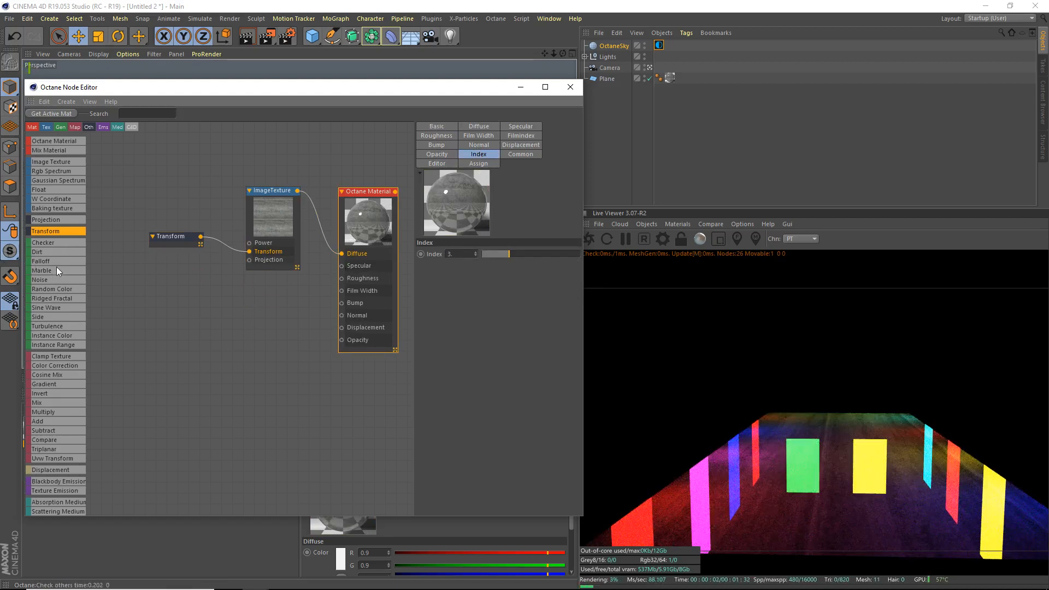
scroll(79, 480, "down", 3)
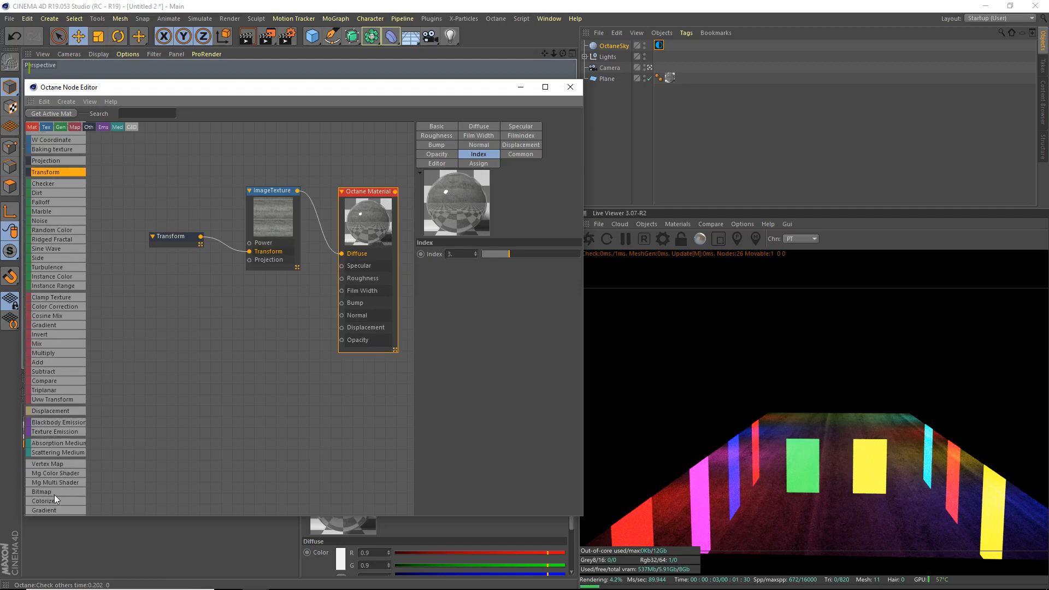
scroll(54, 492, "down", 3)
Add a Noise node and plug it into the material's Specular input
left_click(48, 462)
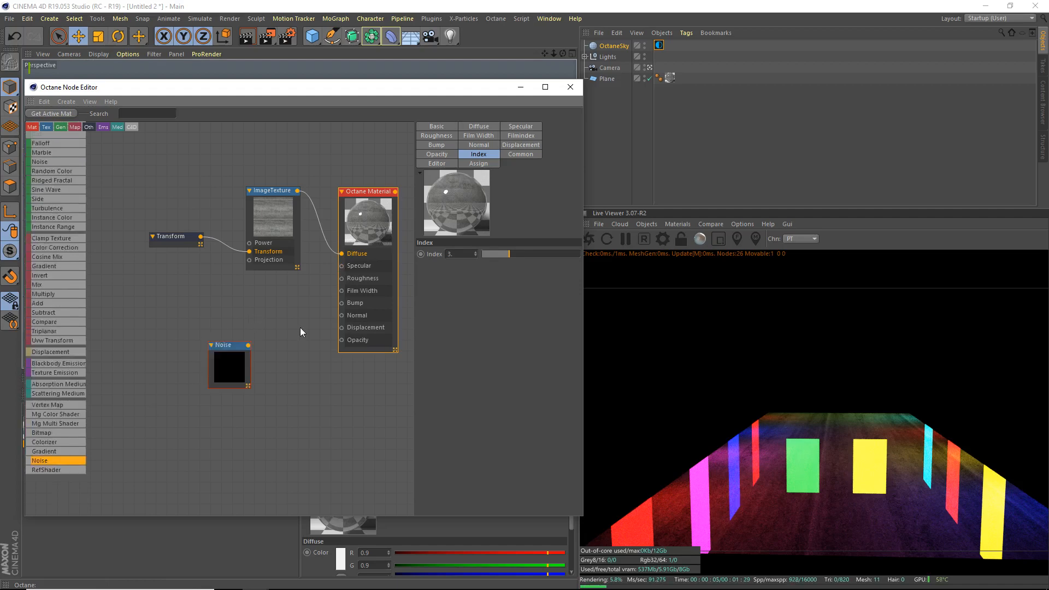
mouse_move(249, 346)
left_mouse_down()
mouse_move(346, 276)
mouse_move(343, 267)
left_mouse_up()
left_click_drag(227, 367, 201, 312)
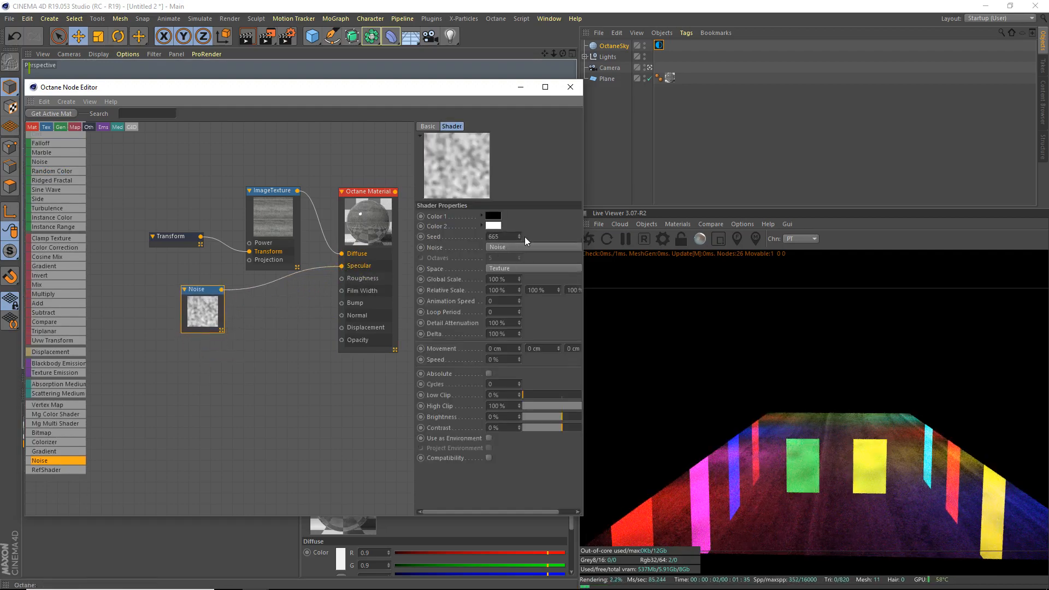
Tune the noise to Low Clip 27%, Global Scale 282% and Contrast 41%
left_click_drag(519, 277, 519, 275)
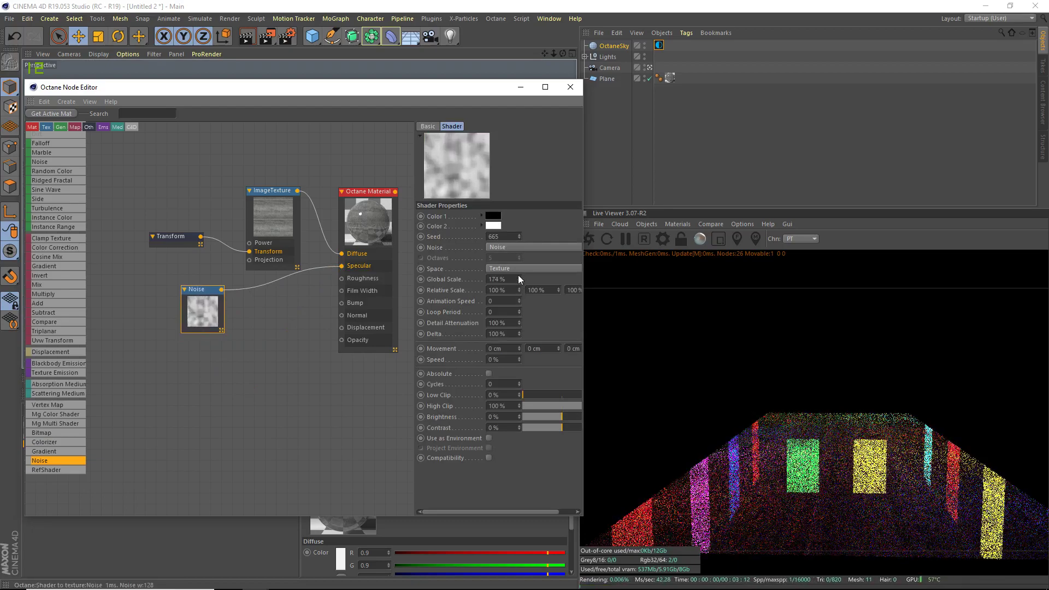
left_click(573, 427)
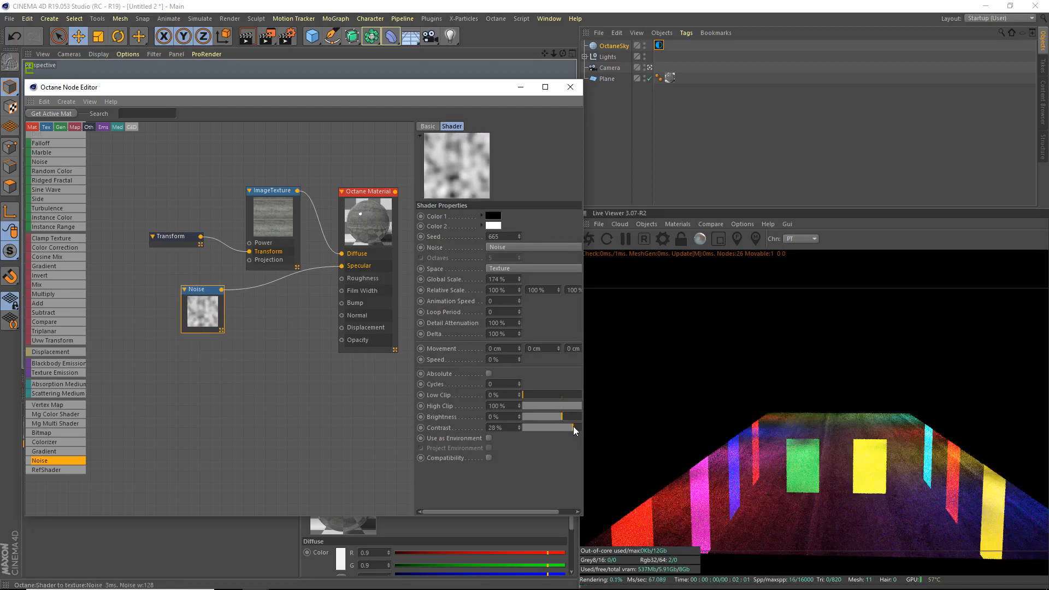
mouse_move(573, 427)
left_mouse_down()
mouse_move(595, 403)
mouse_move(593, 426)
left_mouse_up()
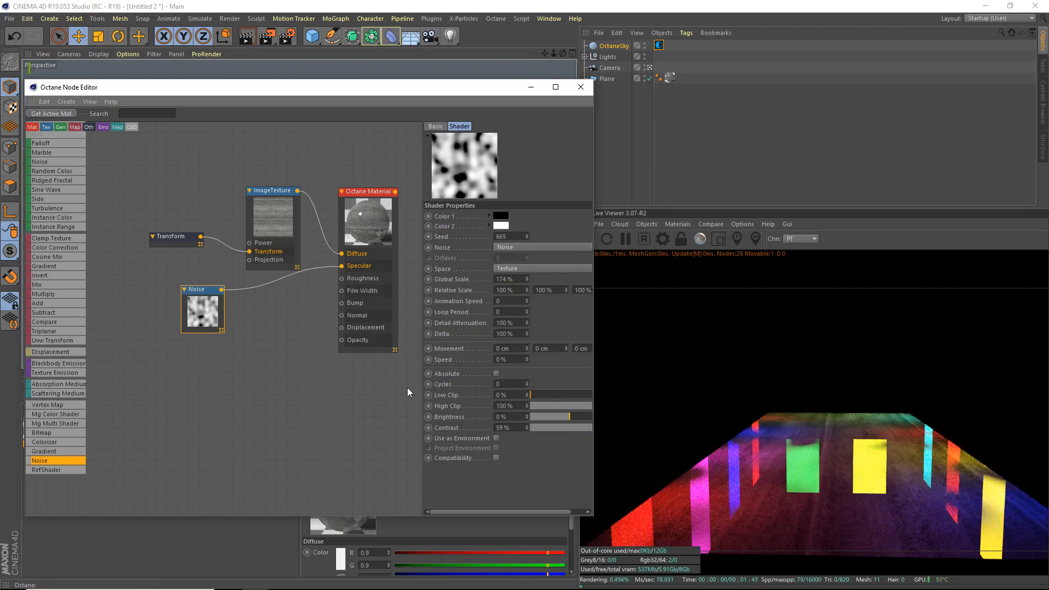
left_click_drag(423, 394, 407, 393)
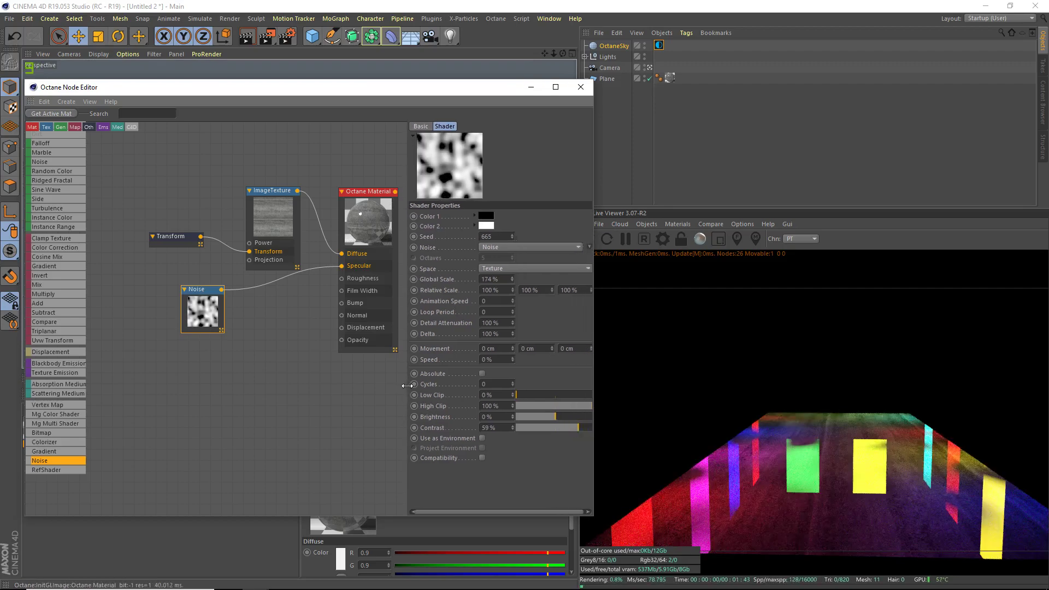
left_click(527, 395)
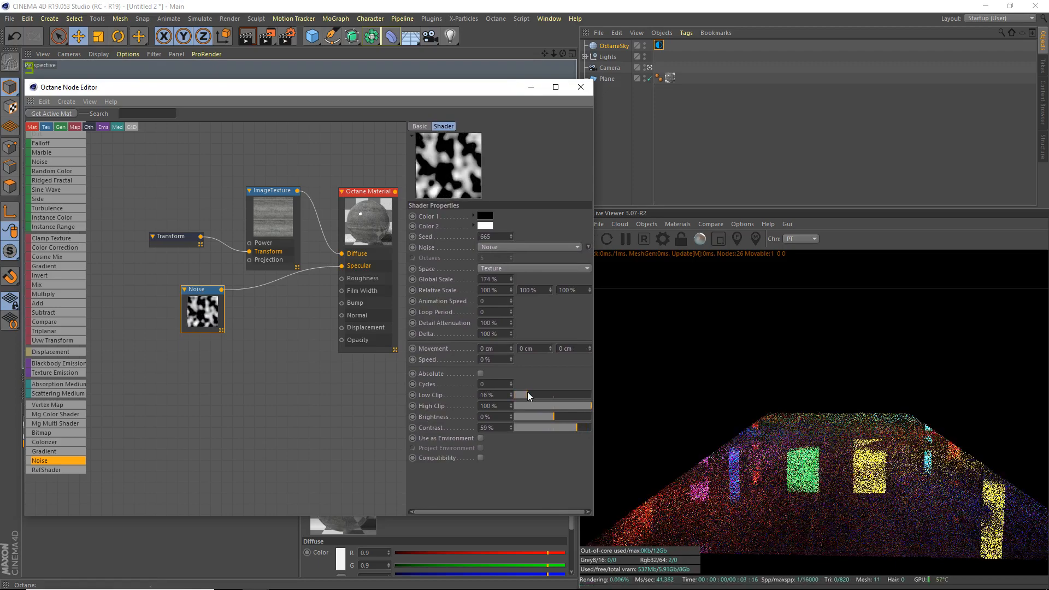
left_click_drag(527, 395, 536, 395)
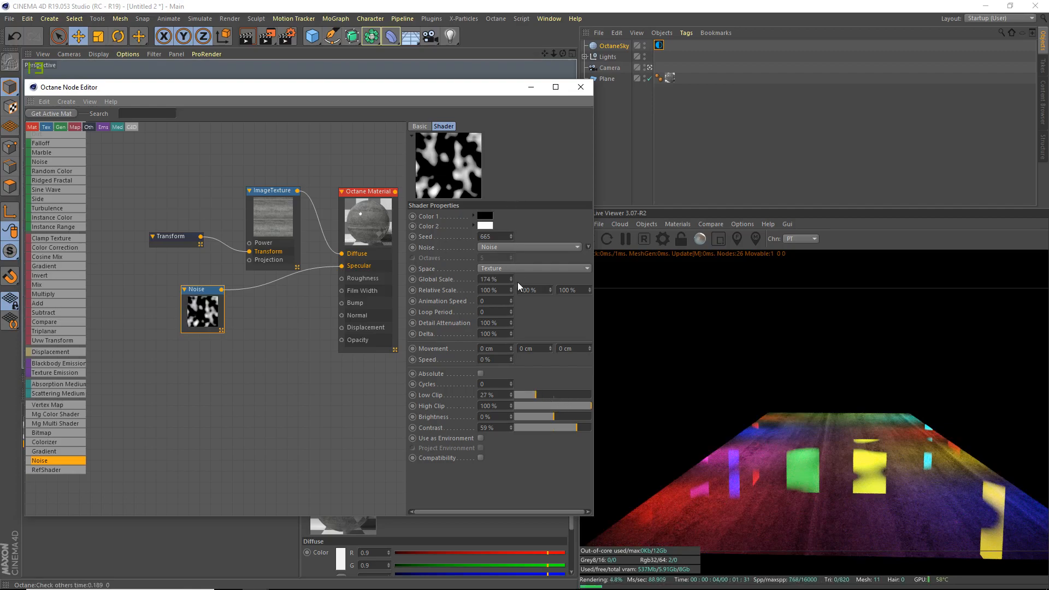
left_click_drag(511, 279, 509, 236)
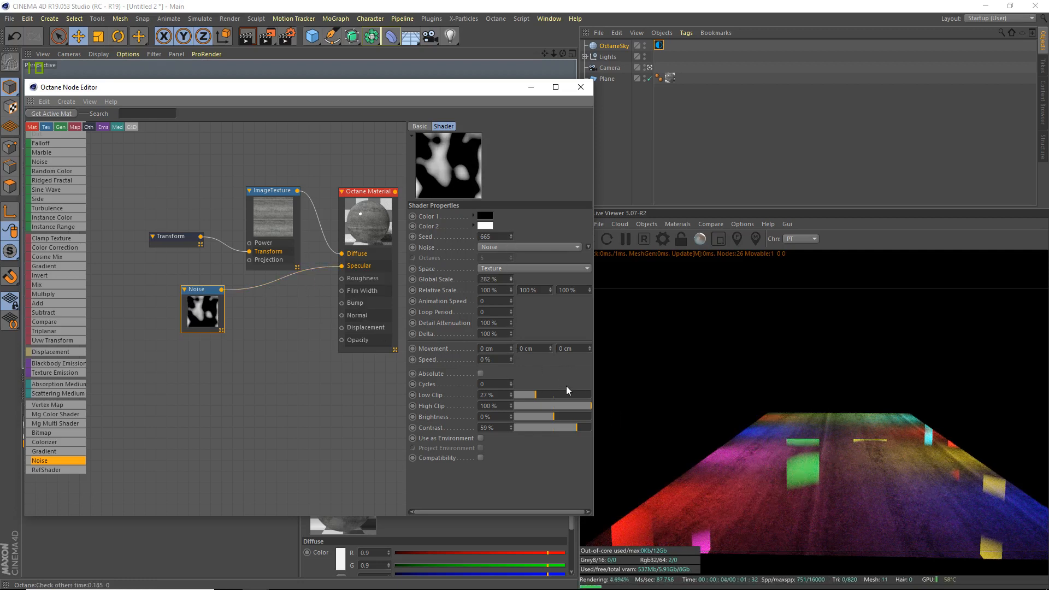
left_click_drag(580, 427, 566, 428)
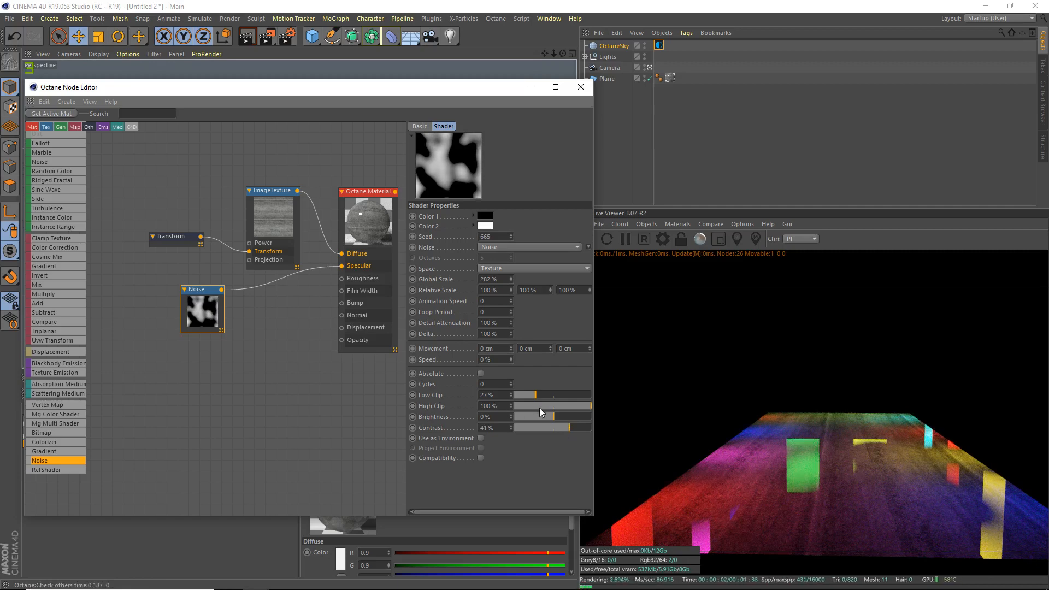
Give the road's Octane material Index 5
left_click(379, 255)
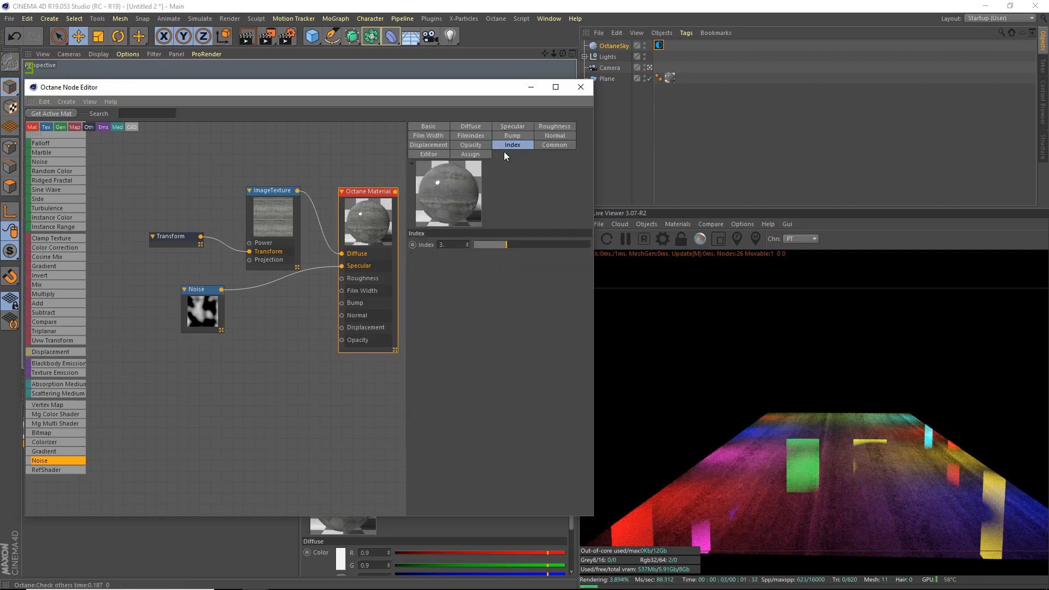
type("5")
key("Return")
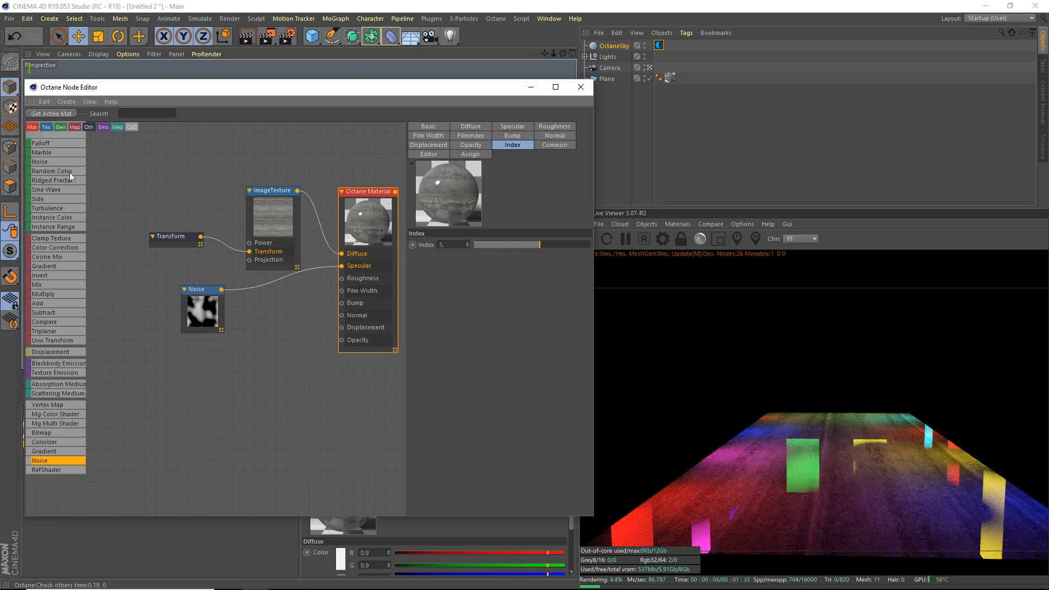
scroll(48, 158, "up", 3)
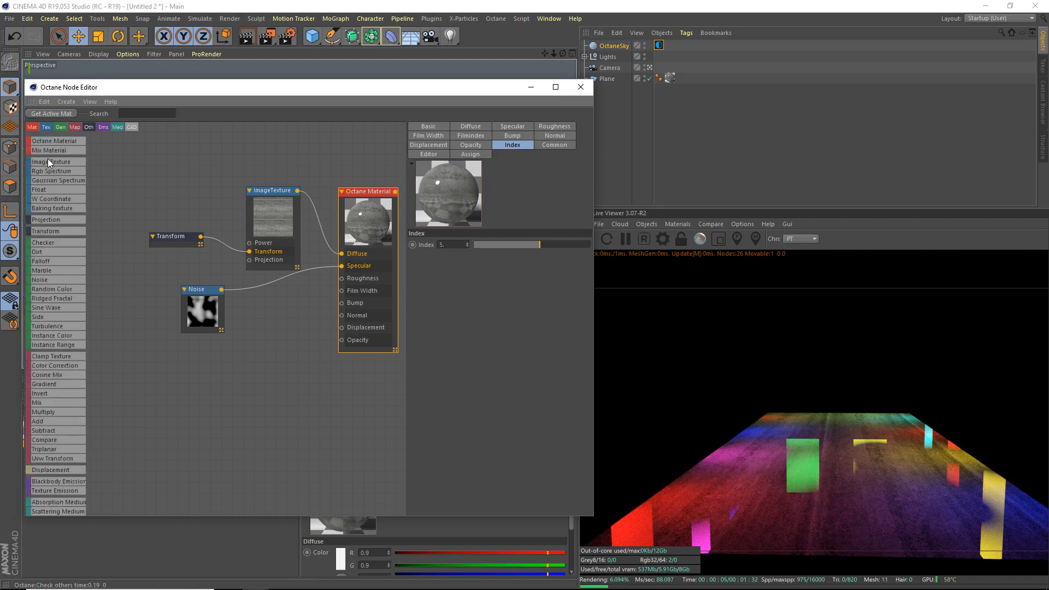
Drive the material's Roughness with a FloatTexture set to about 0.014
mouse_move(54, 197)
left_mouse_down()
mouse_move(277, 357)
mouse_move(342, 278)
left_mouse_up()
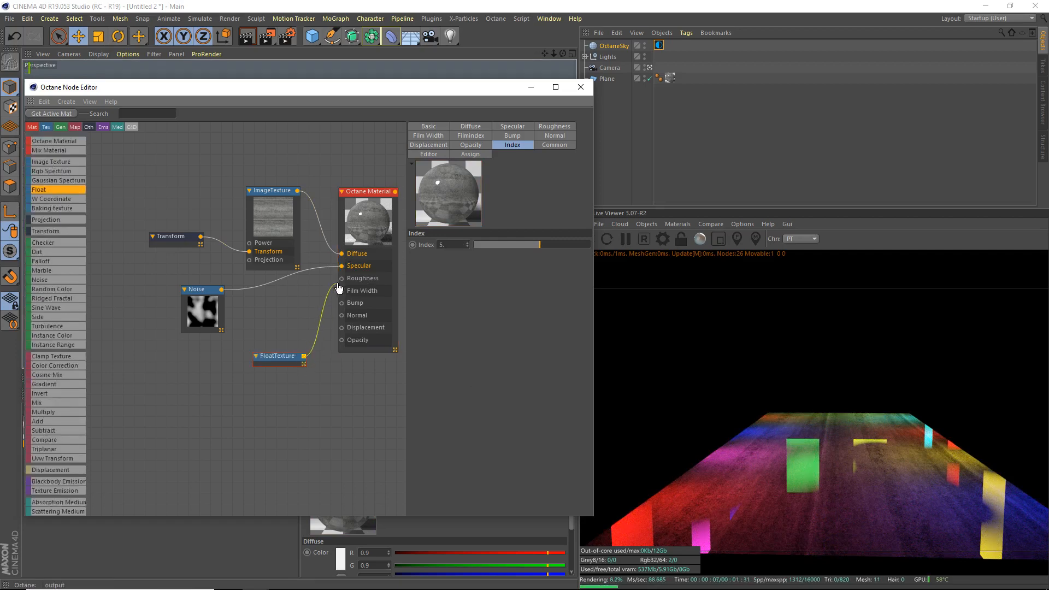
left_click_drag(284, 358, 275, 334)
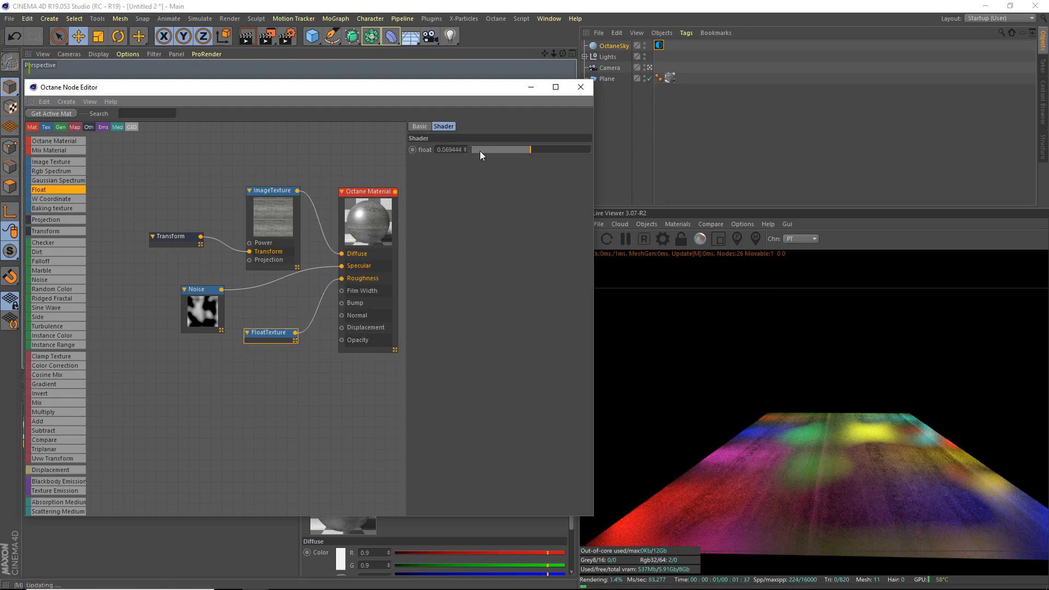
left_click_drag(483, 150, 475, 149)
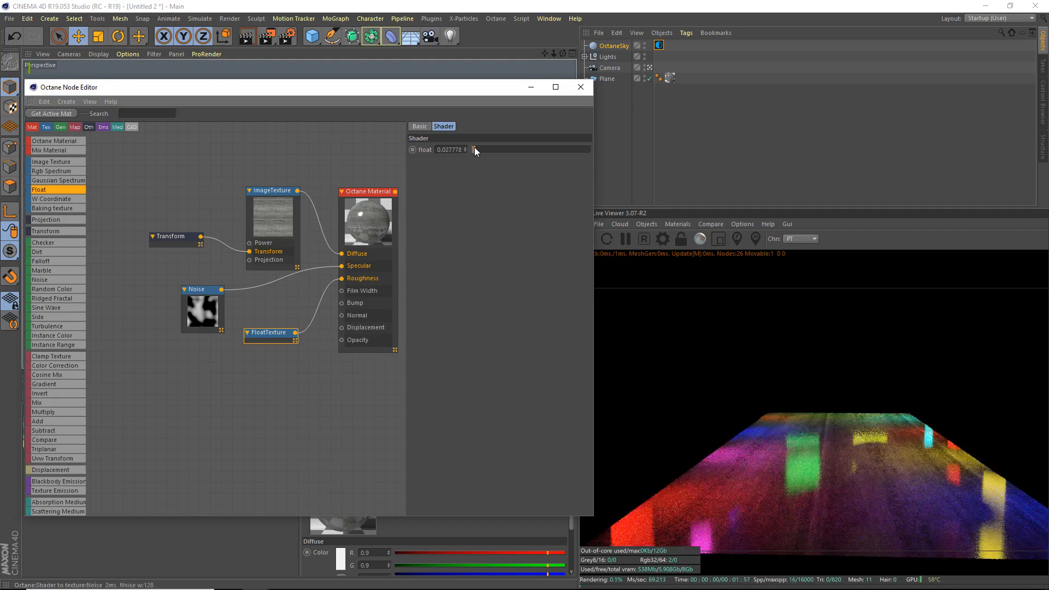
left_click_drag(474, 150, 473, 149)
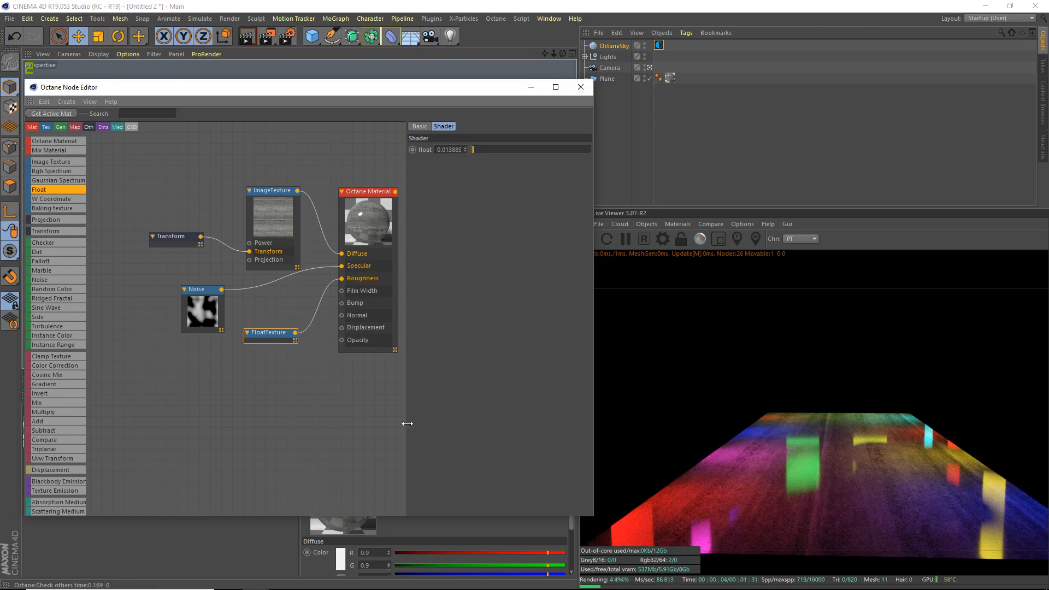
Reduce the specular noise Global Scale to 192%
left_click(200, 292)
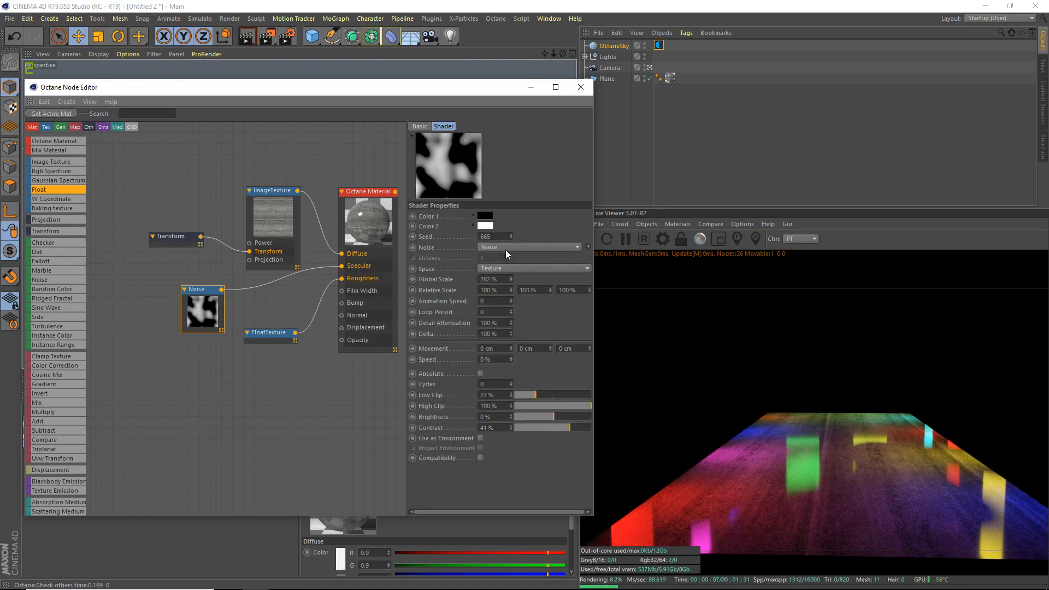
left_click_drag(512, 279, 492, 283)
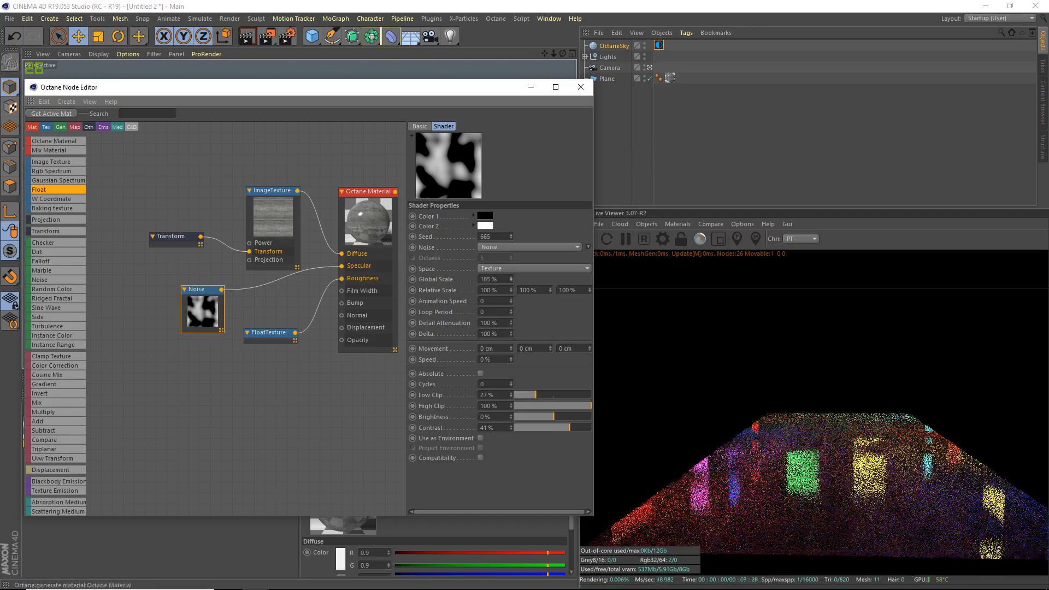
left_click_drag(511, 278, 511, 275)
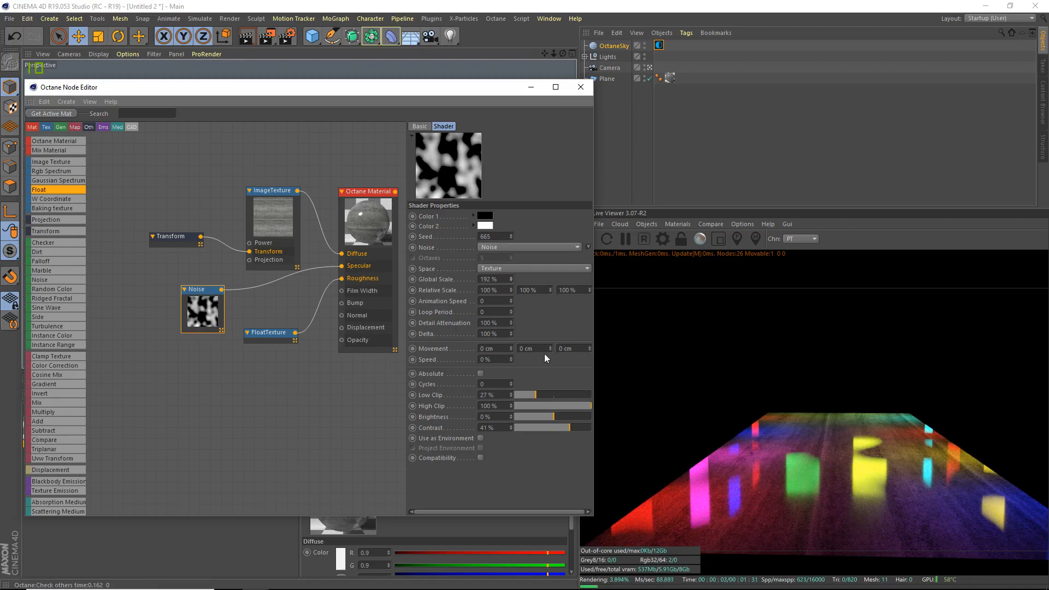
Raise the noise Low Clip to 30% and set Contrast to 34%
mouse_move(539, 390)
left_mouse_down()
mouse_move(553, 389)
mouse_move(545, 393)
left_mouse_up()
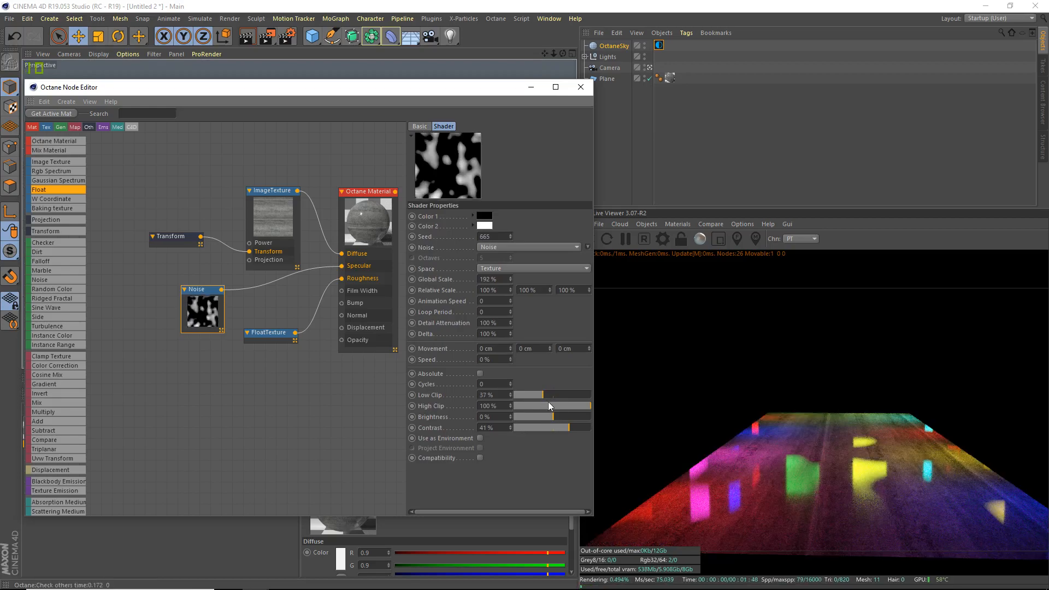
left_click_drag(568, 425, 576, 426)
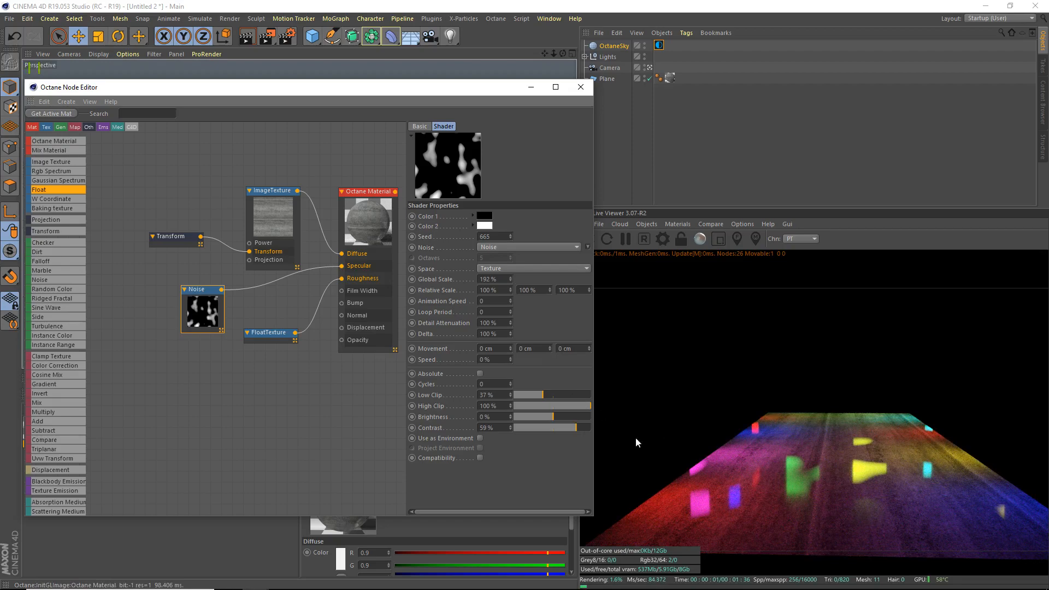
left_click_drag(576, 427, 565, 427)
left_click(539, 396)
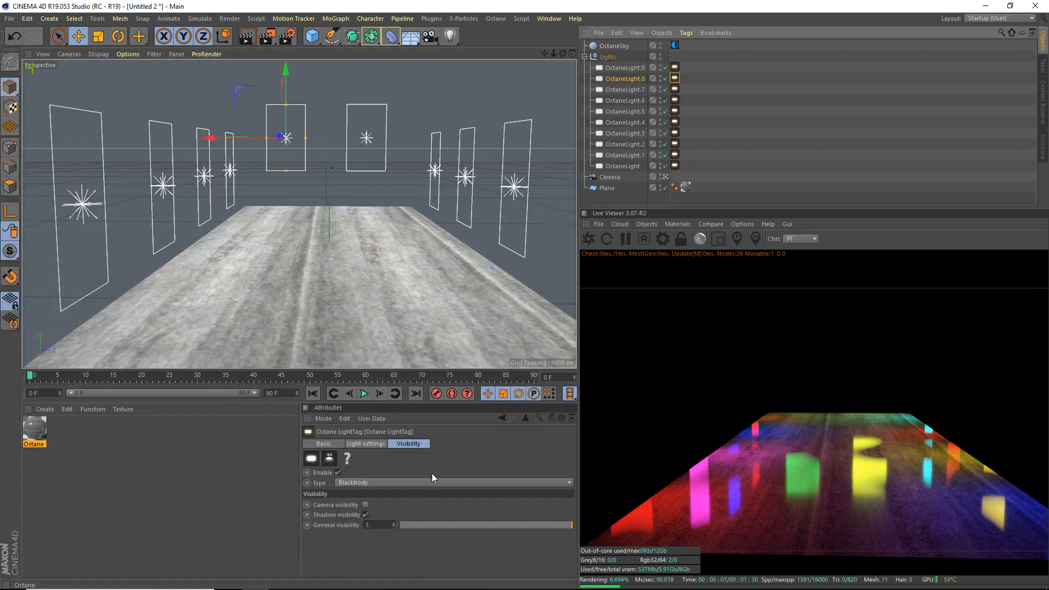
Change OctaneLight.8's RgbSpectrum colour from green to bright red
left_click(361, 443)
left_click(384, 541)
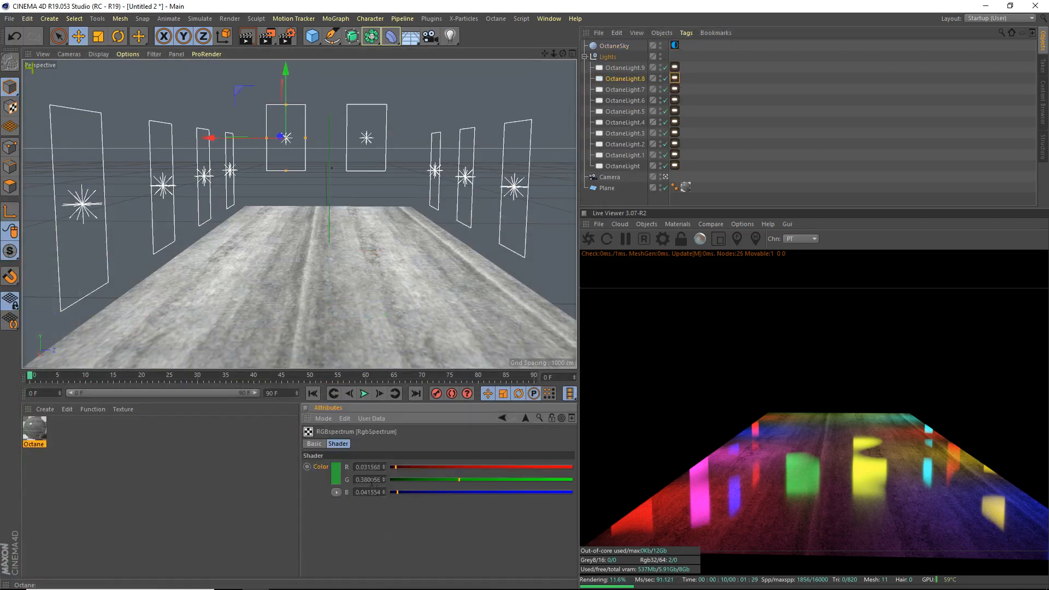
left_click(336, 475)
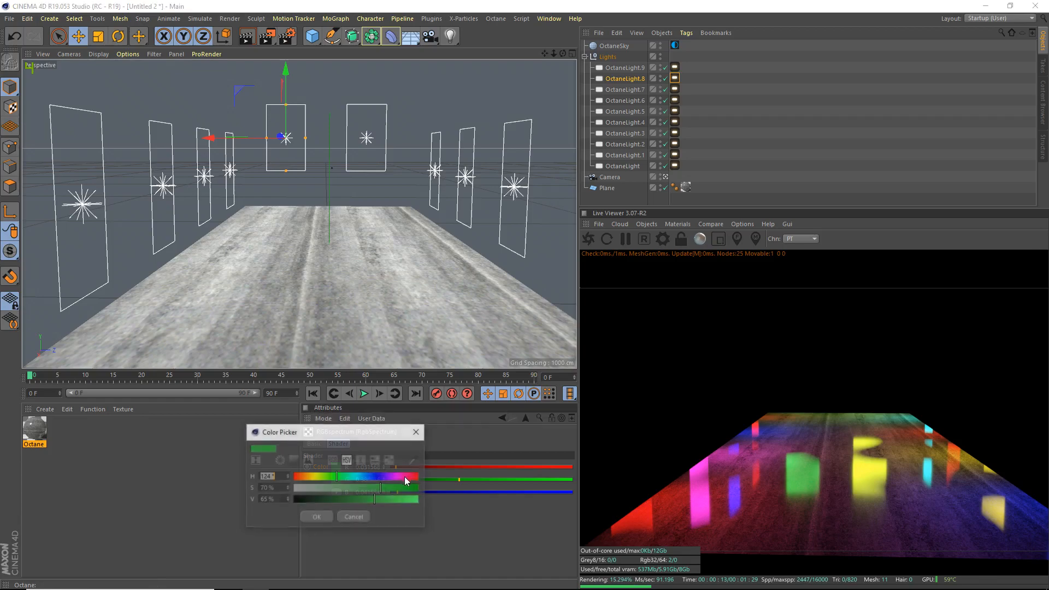
left_click_drag(375, 500, 416, 509)
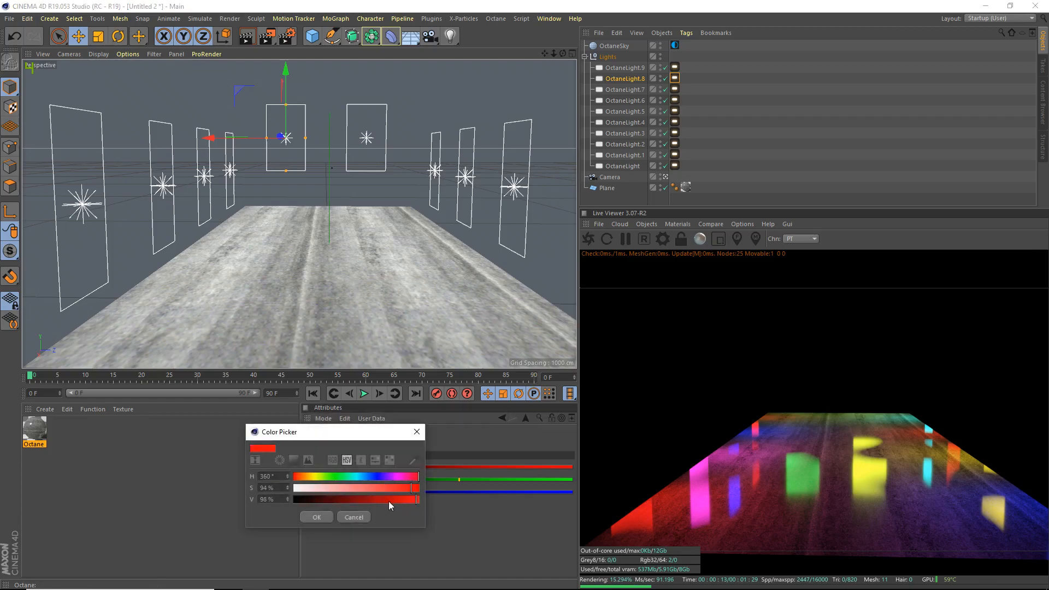
left_click(317, 517)
Raise the light's Power to about 24.5 and move the viewport closer to the road
left_click(674, 79)
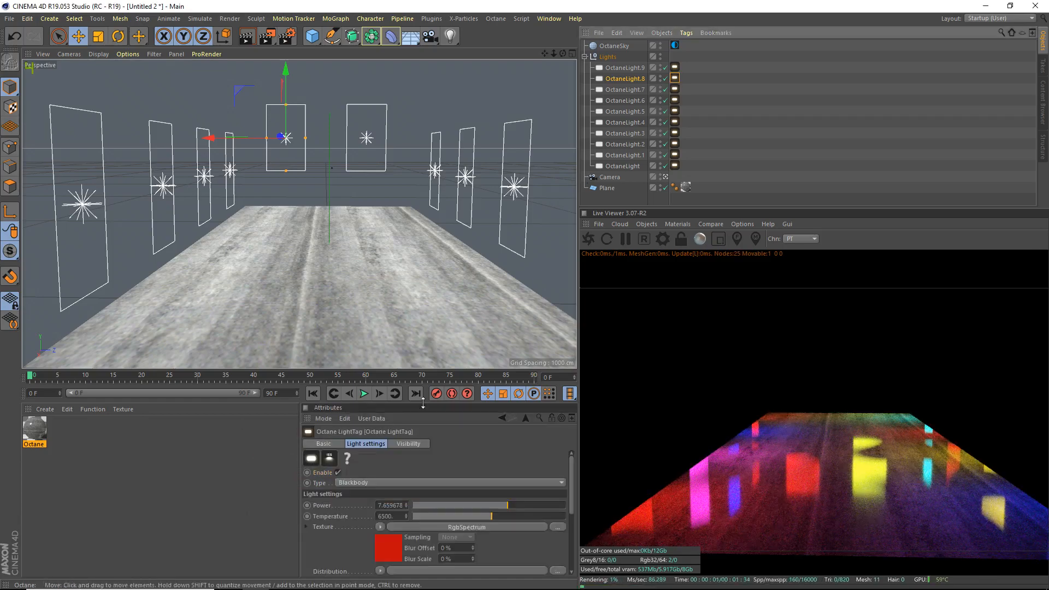
left_click_drag(507, 505, 516, 506)
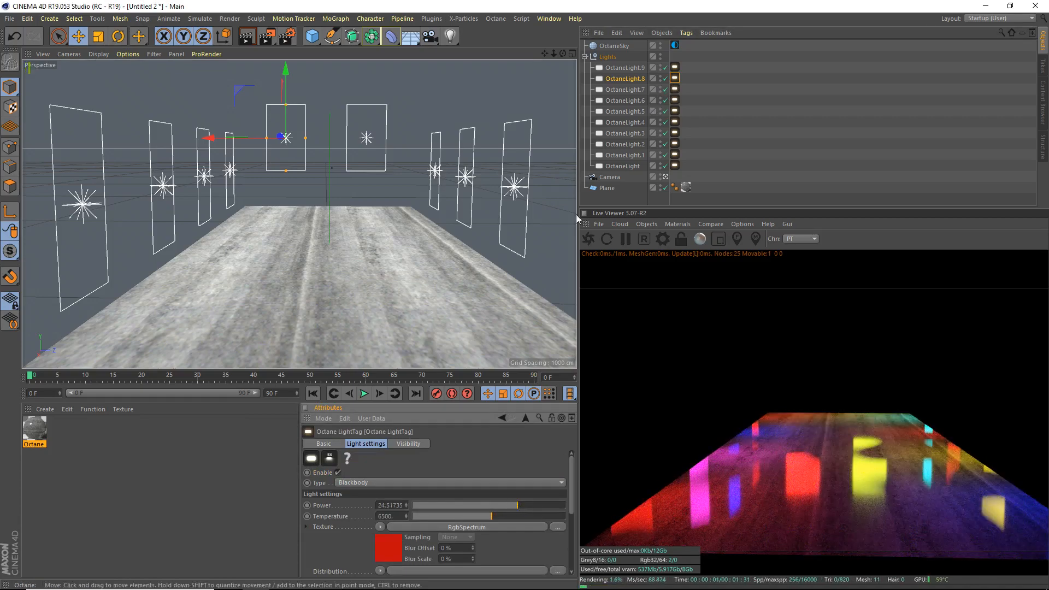
left_click_drag(773, 206, 774, 254)
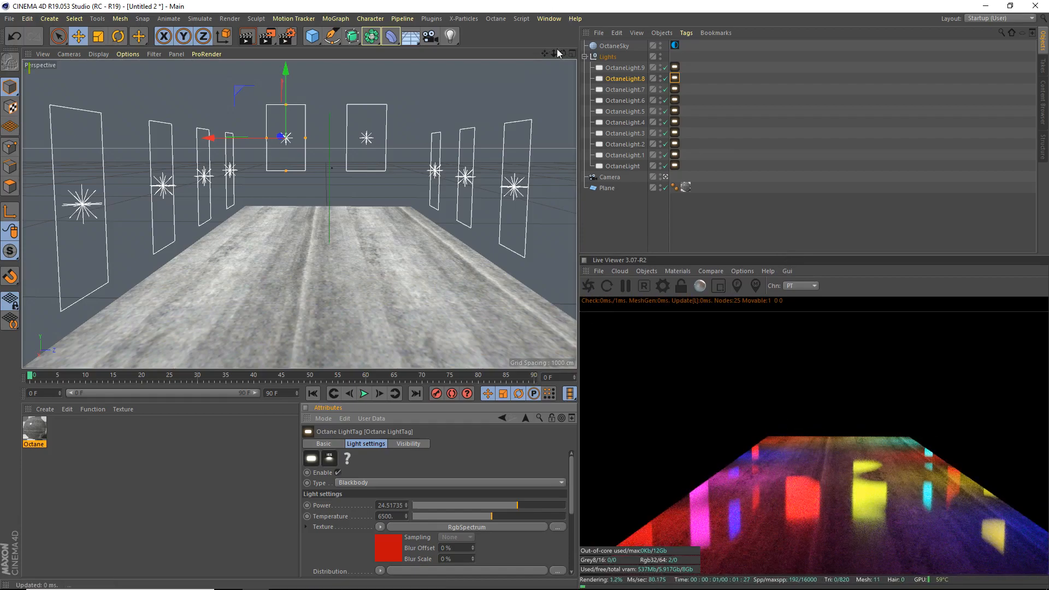
left_click_drag(555, 53, 570, 60)
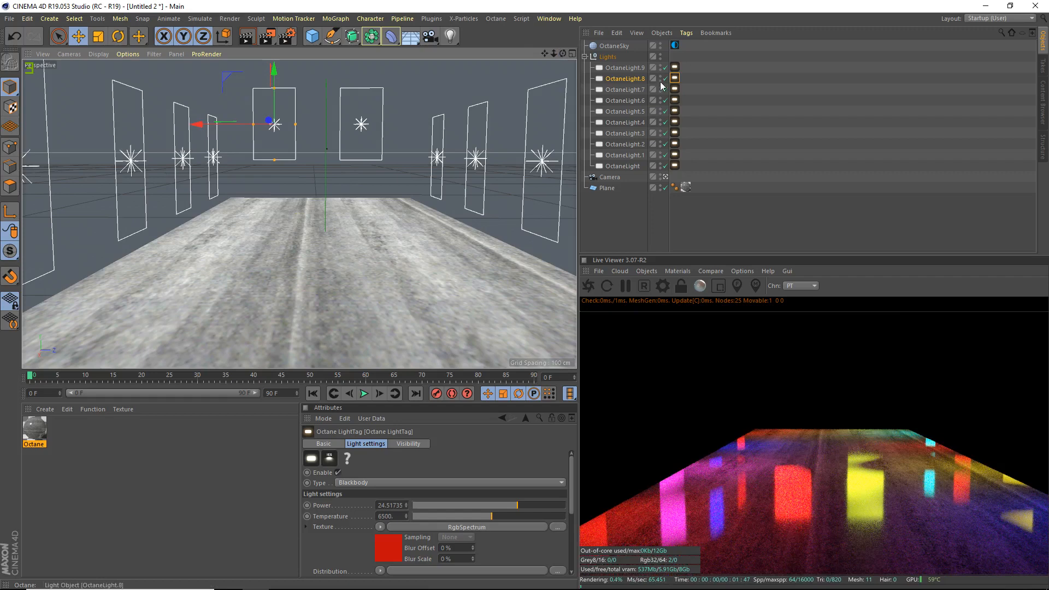
Select OctaneLight.5 and bring up its RgbSpectrum colour chooser
left_click(131, 161)
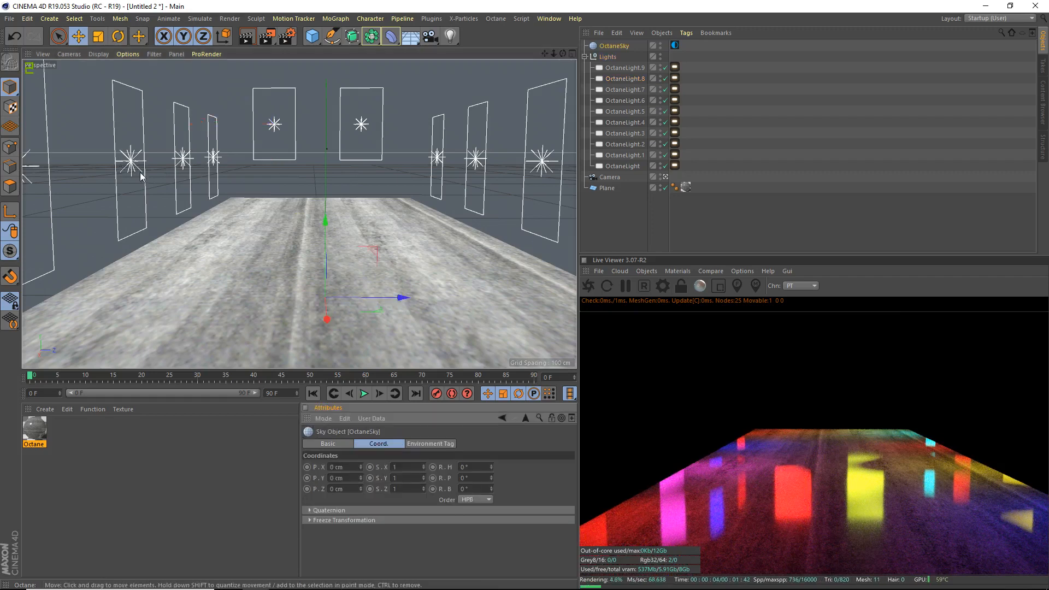
left_click(132, 162)
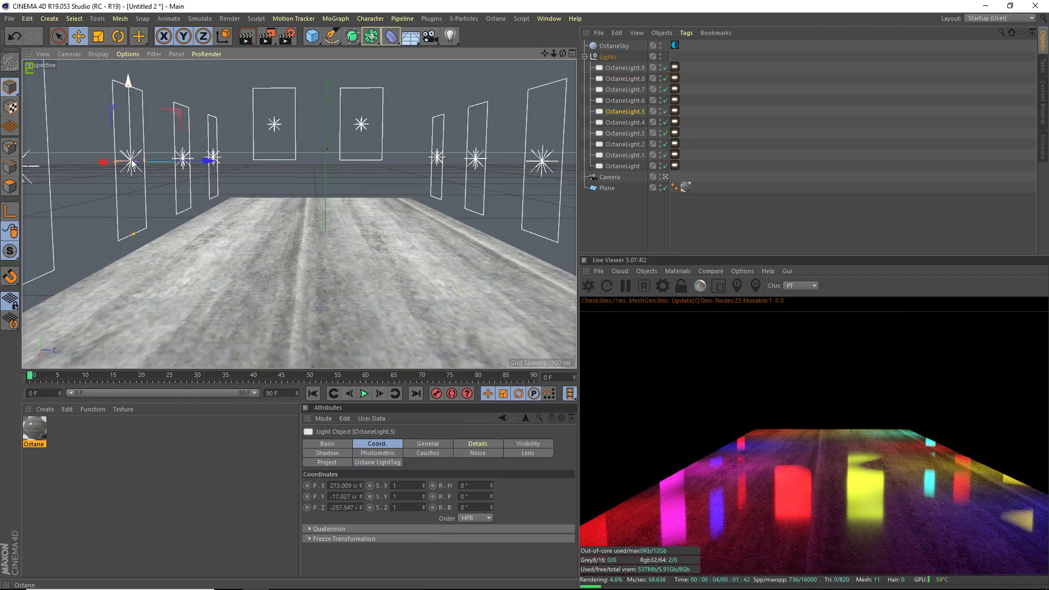
left_click(675, 112)
left_click(392, 543)
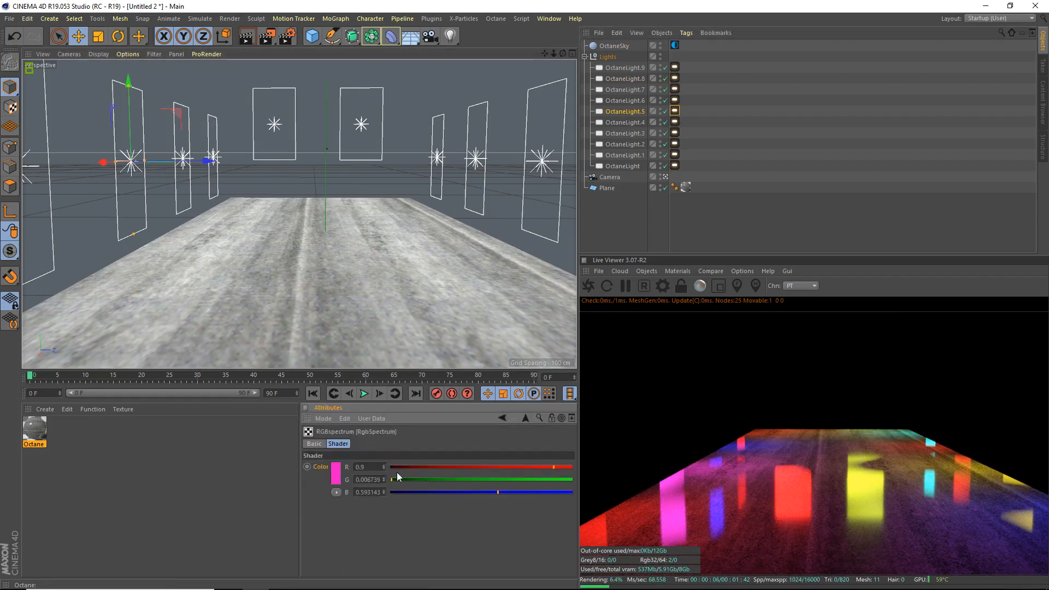
left_click(334, 474)
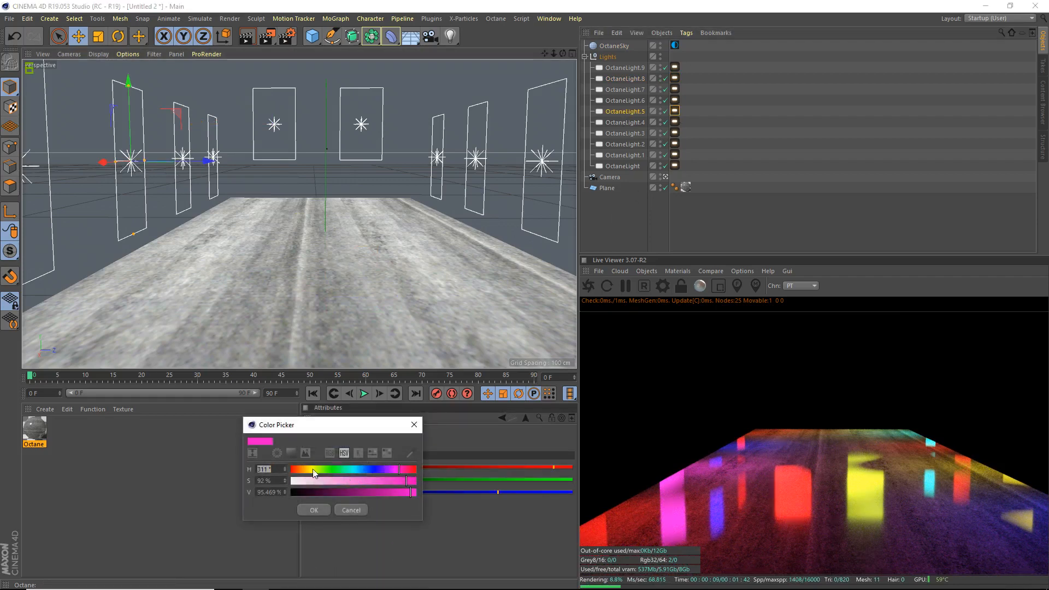
type("0")
Set the light colour to fully saturated green (R 0, G 0.43, B 0.04) and confirm
key("Return")
left_click_drag(379, 483, 420, 481)
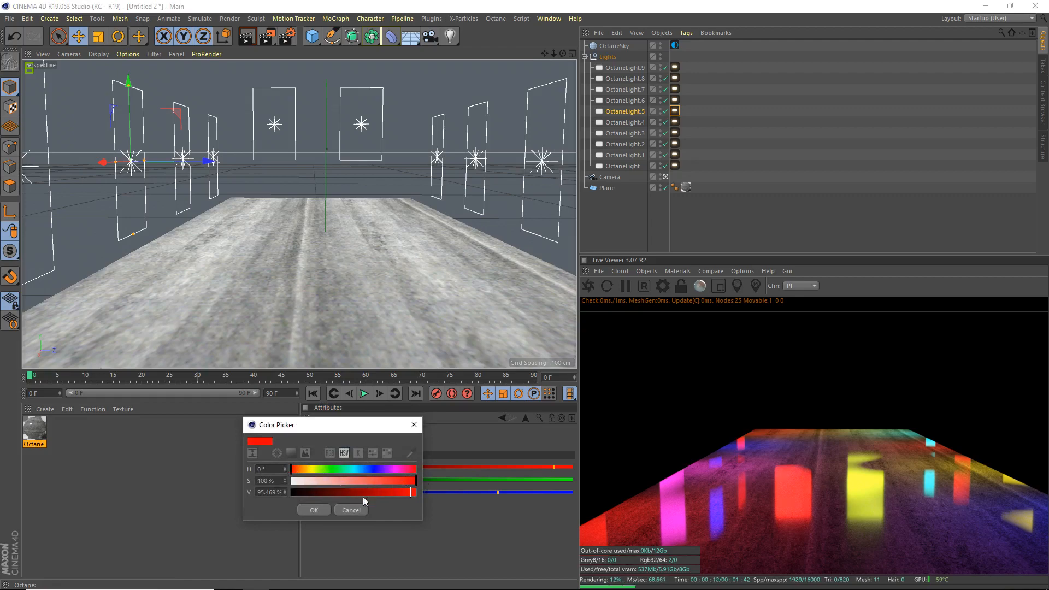
left_click_drag(318, 471, 336, 469)
left_click(379, 492)
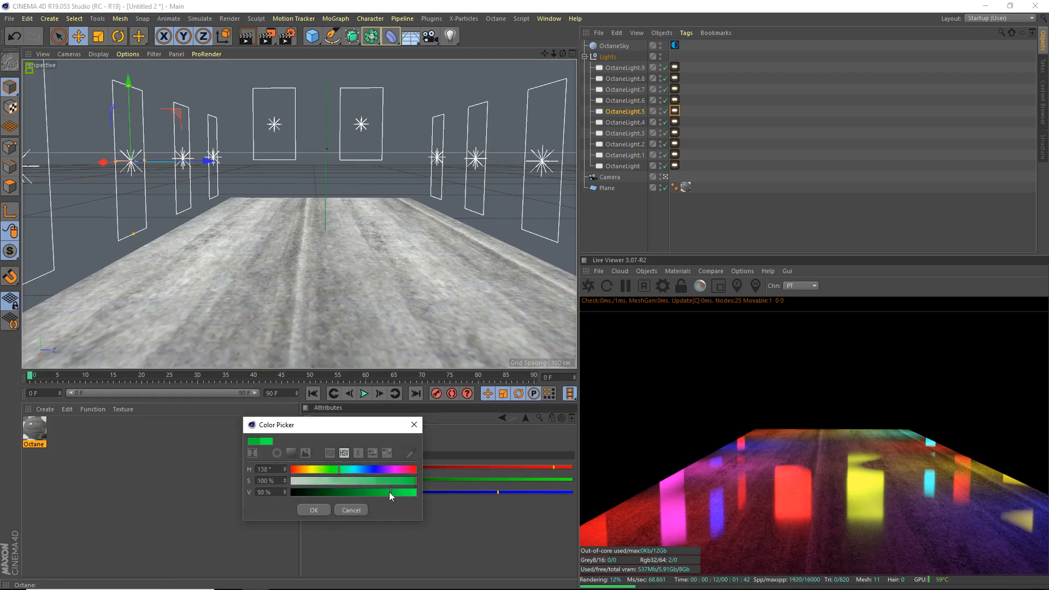
left_click(315, 509)
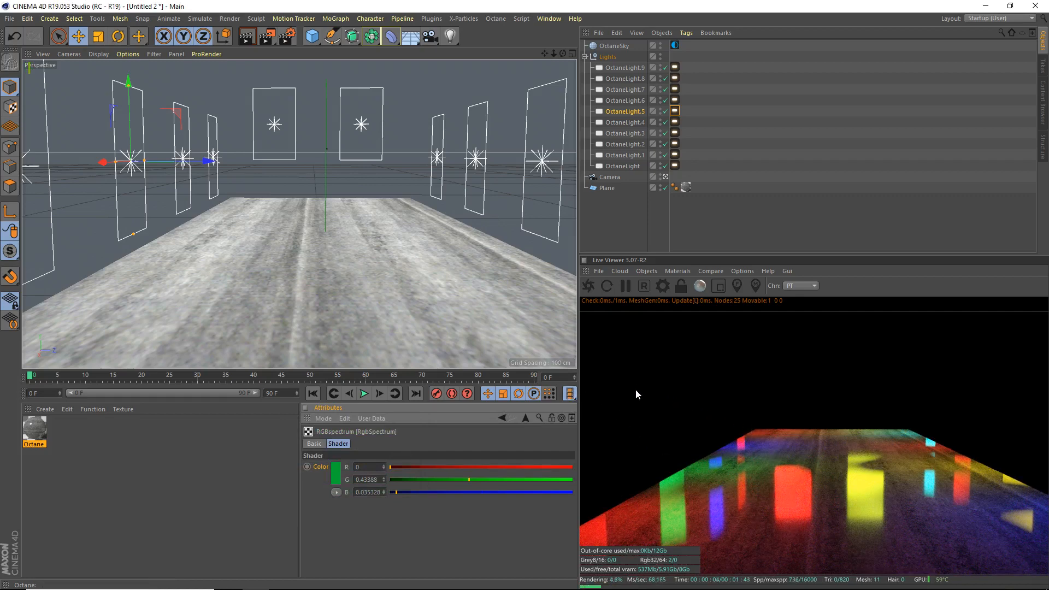
Duplicate the two middle lights OctaneLight.8 and .9 with copies raised above them
left_click(280, 132)
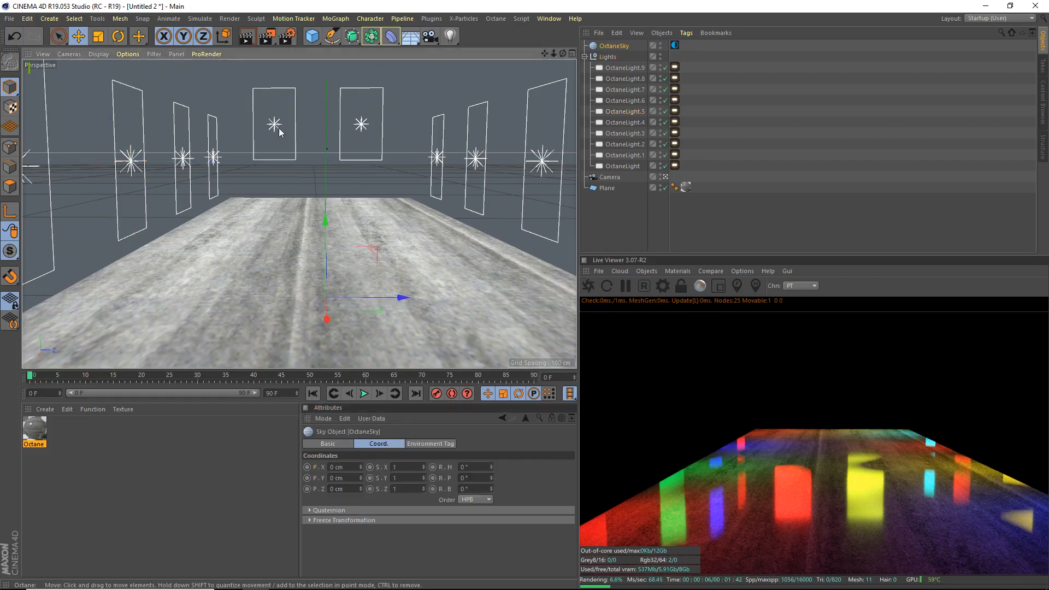
left_click(275, 125)
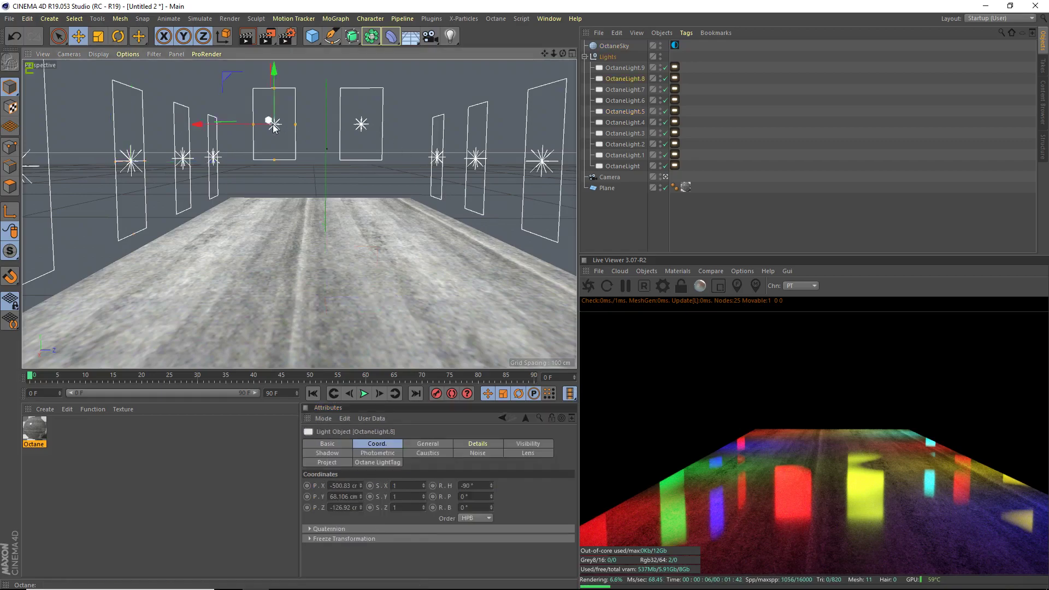
left_click(358, 125, "shift")
mouse_move(317, 102)
left_mouse_down("ctrl")
mouse_move(318, 71)
mouse_move(510, 188)
mouse_move(540, 59)
mouse_move(450, 141)
mouse_move(463, 174)
left_mouse_up("ctrl")
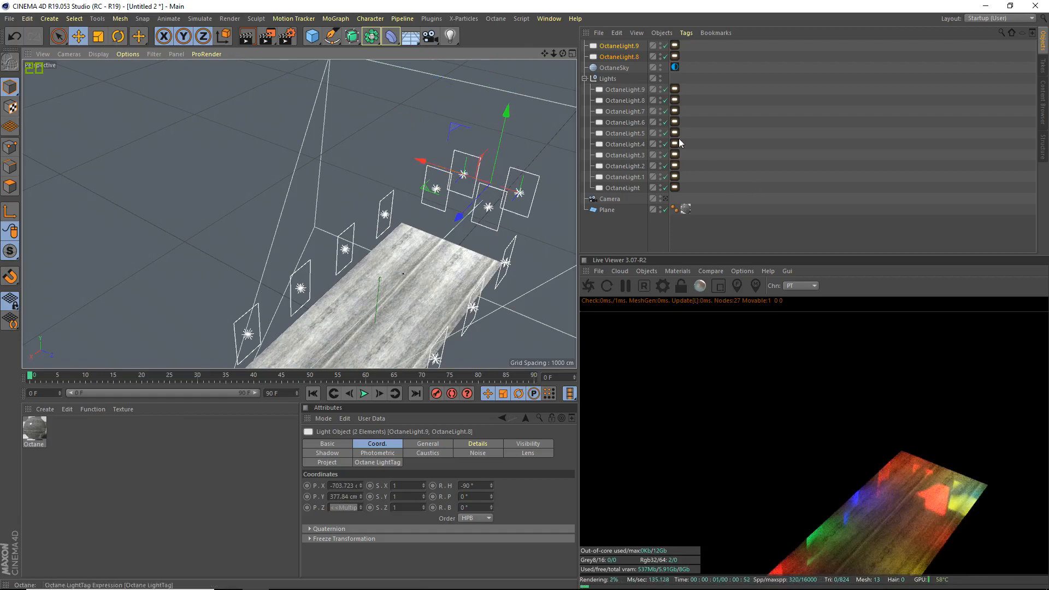
left_click(666, 199)
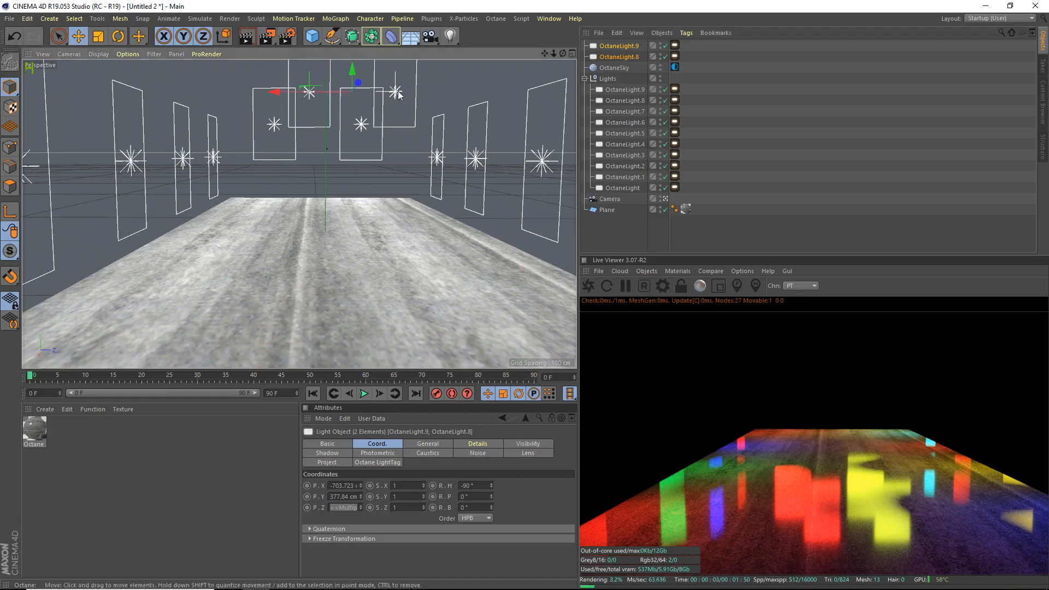
Lower the copies, placing OctaneLight.9 and moving OctaneLight.8 down into the left middle frame
mouse_move(398, 88)
left_mouse_down()
mouse_move(400, 123)
mouse_move(392, 65)
left_mouse_up()
left_click(398, 300)
left_click(397, 125)
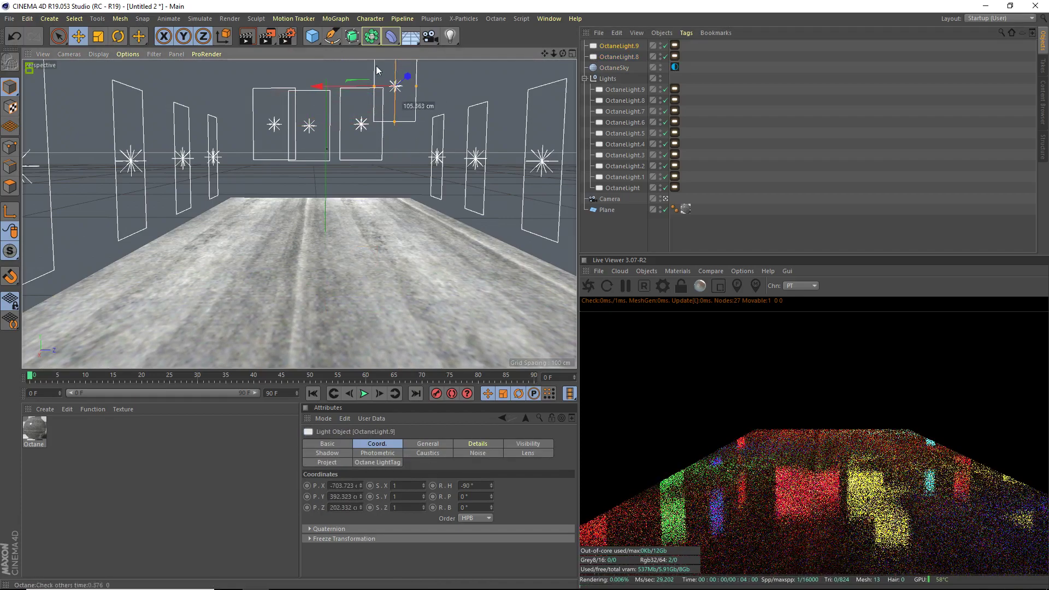
left_click(311, 129)
left_click(310, 127)
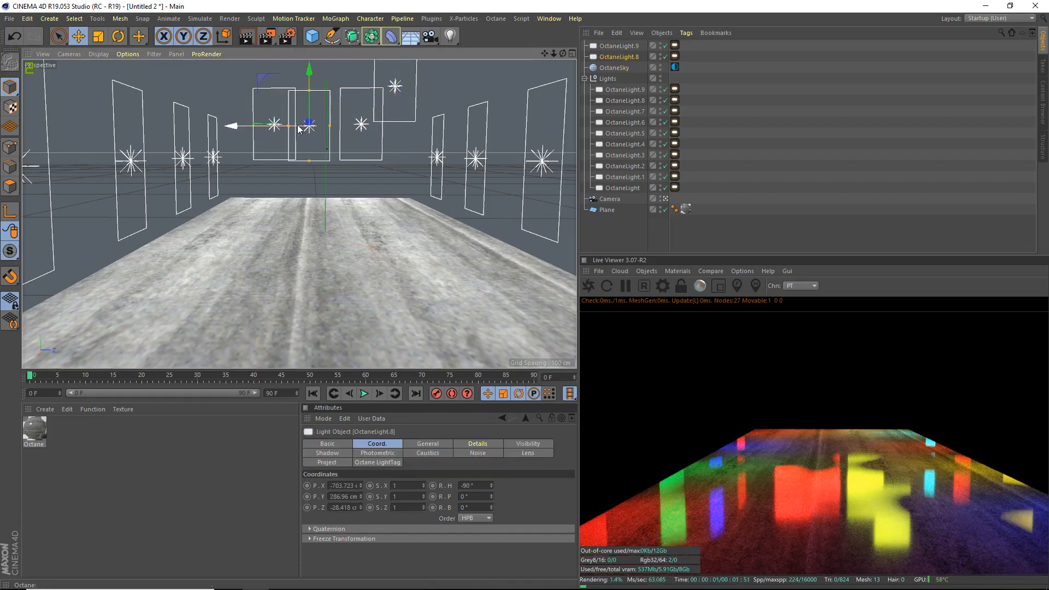
left_click_drag(278, 129, 303, 109)
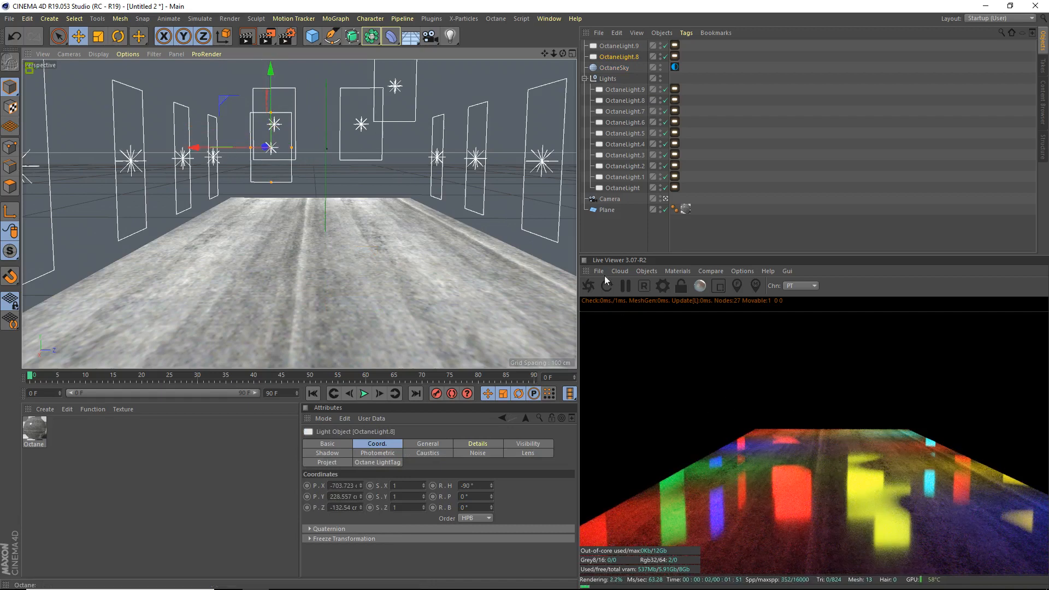
Add an Octane Camera Tag to the camera with Pick focus on and Auto Focus off
left_click(607, 199)
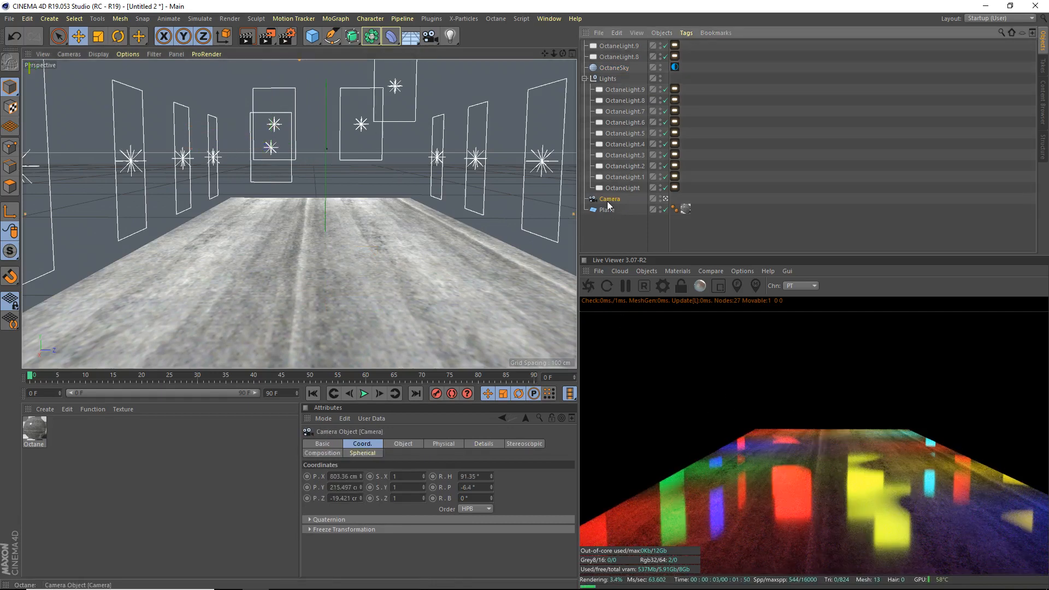
left_click(687, 33)
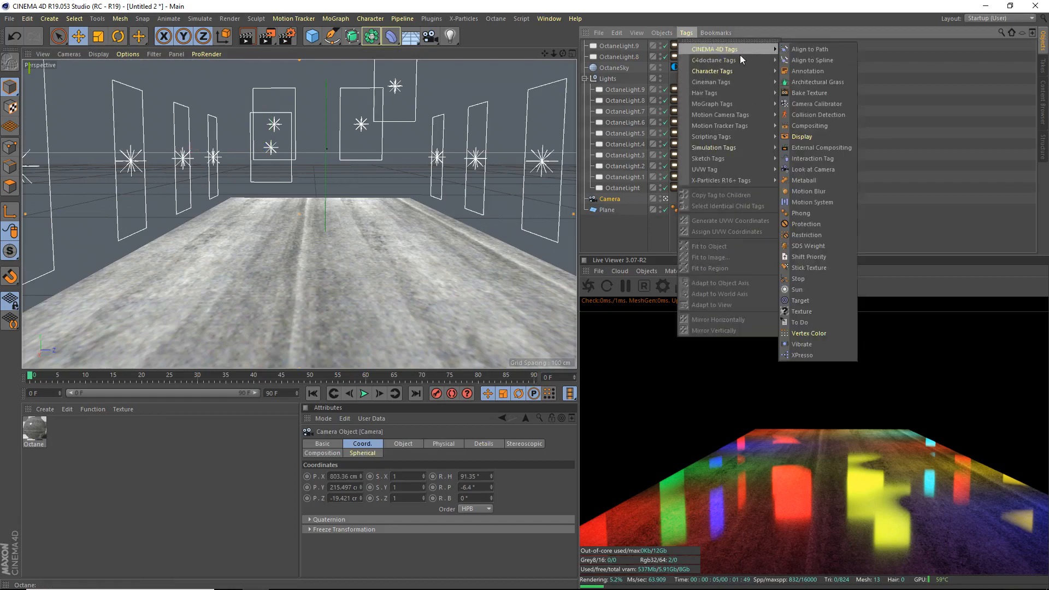
mouse_move(714, 60)
left_click(801, 104)
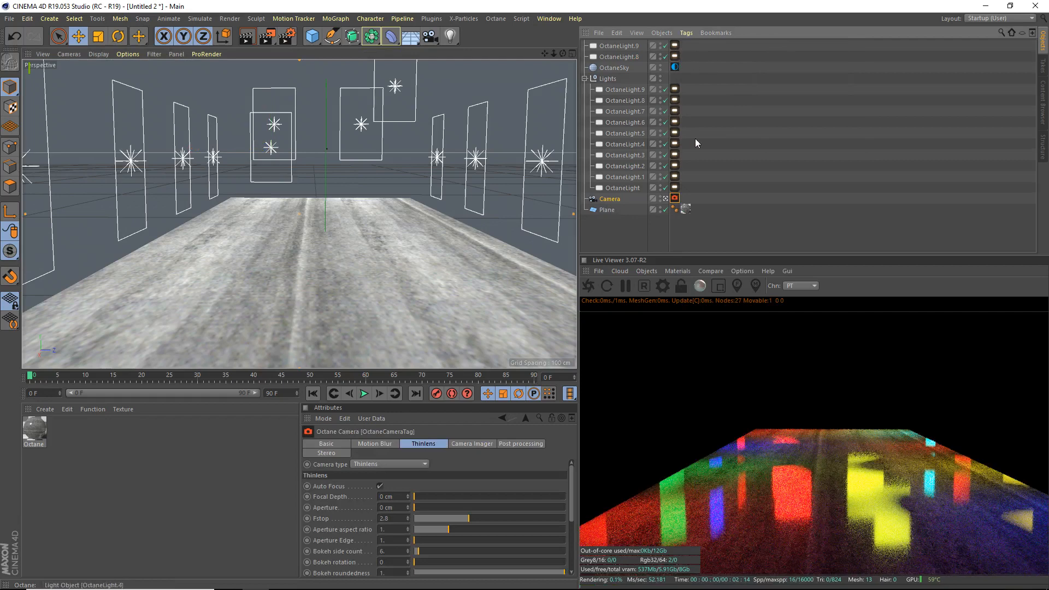
left_click(738, 288)
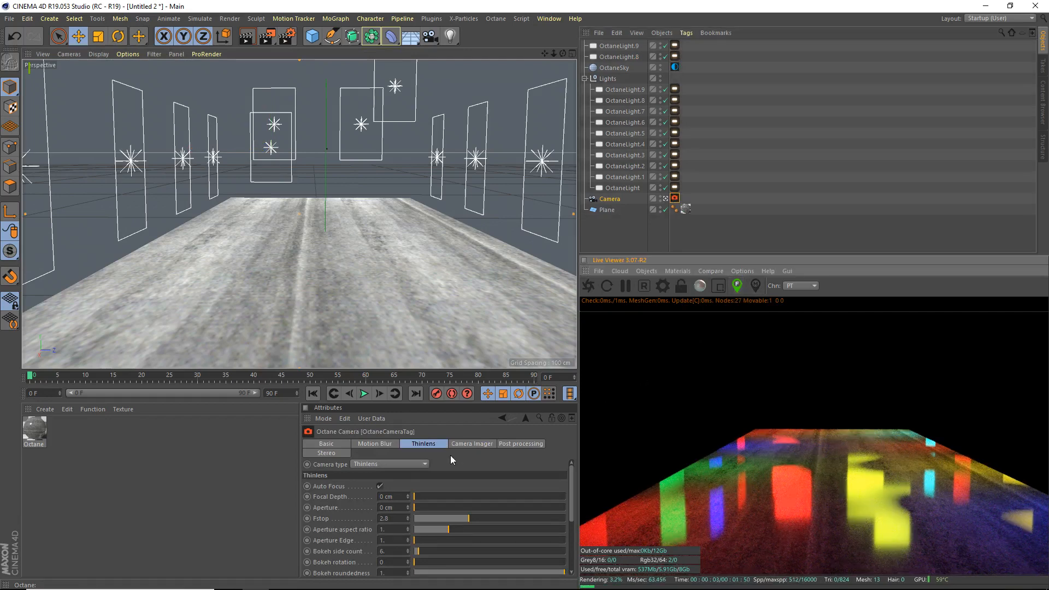
left_click(381, 486)
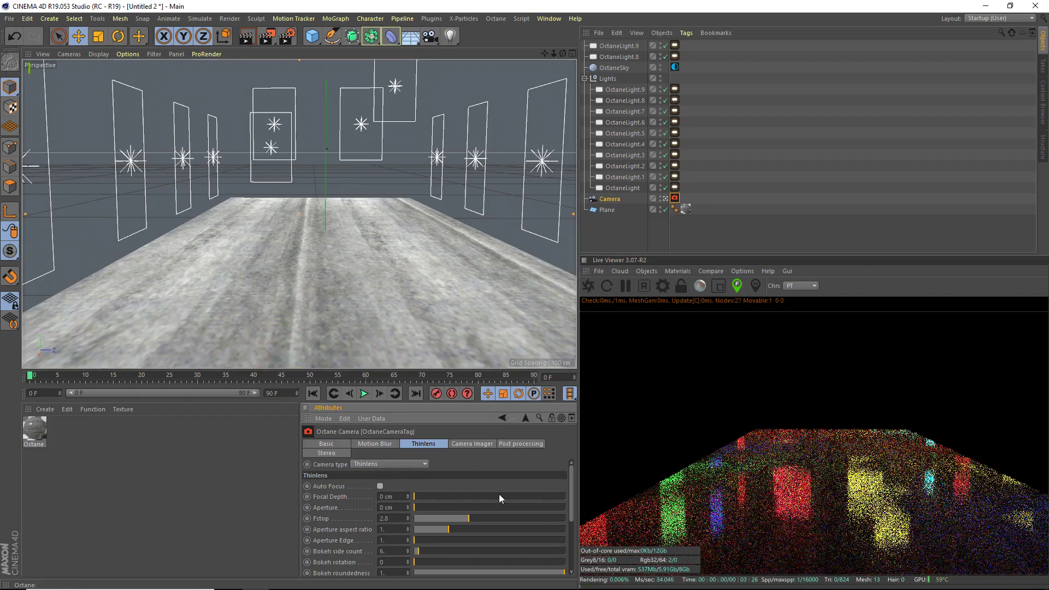
left_click(385, 508)
type("5")
key("Return")
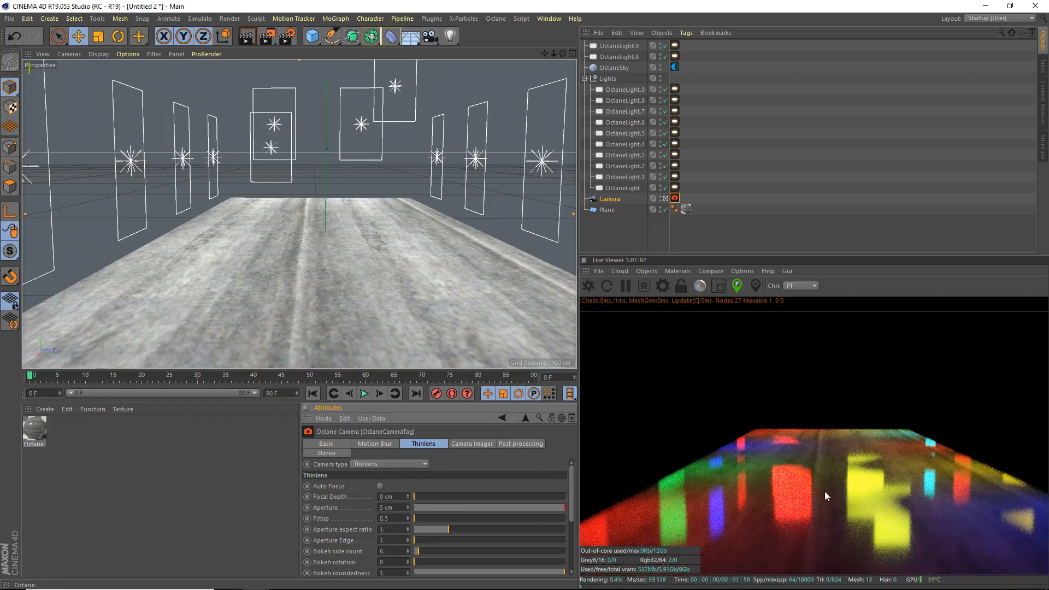
Pick focus on the road and reduce Aperture from 5 cm through 2.5 cm to 1 cm
left_click(832, 480)
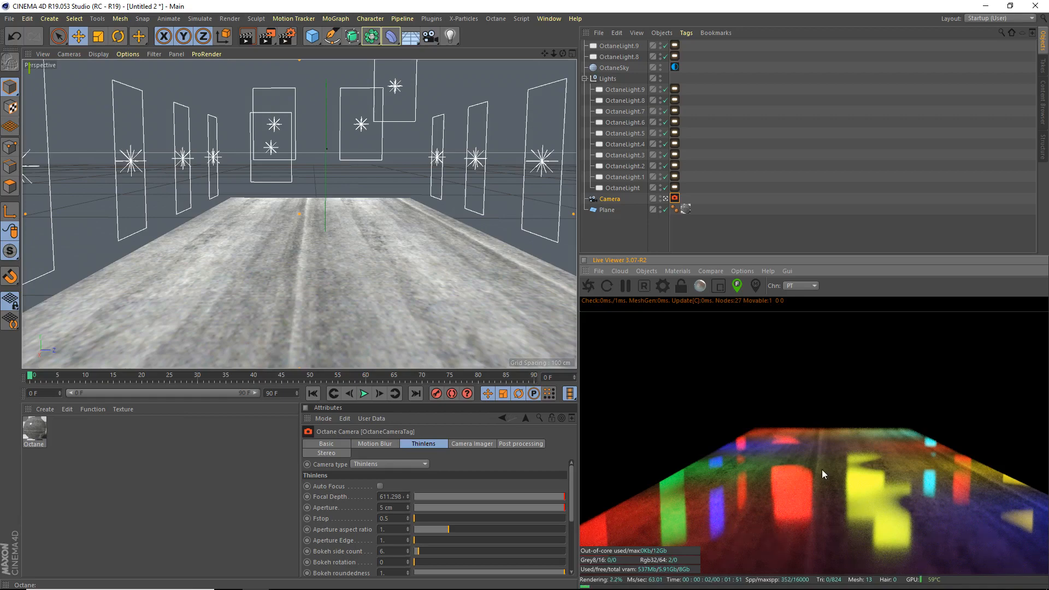
left_click(832, 492)
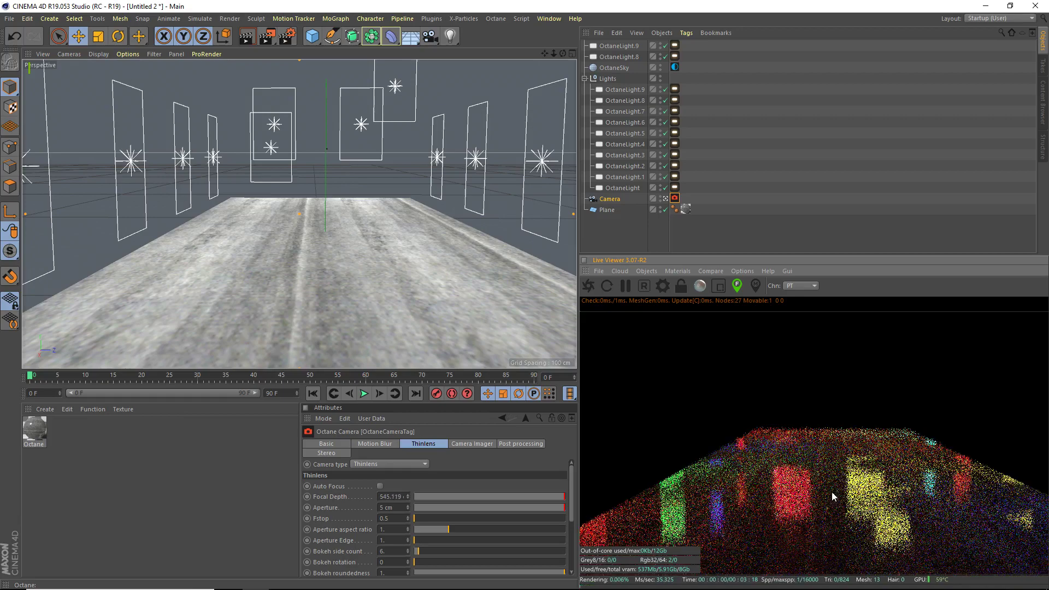
left_click(788, 499)
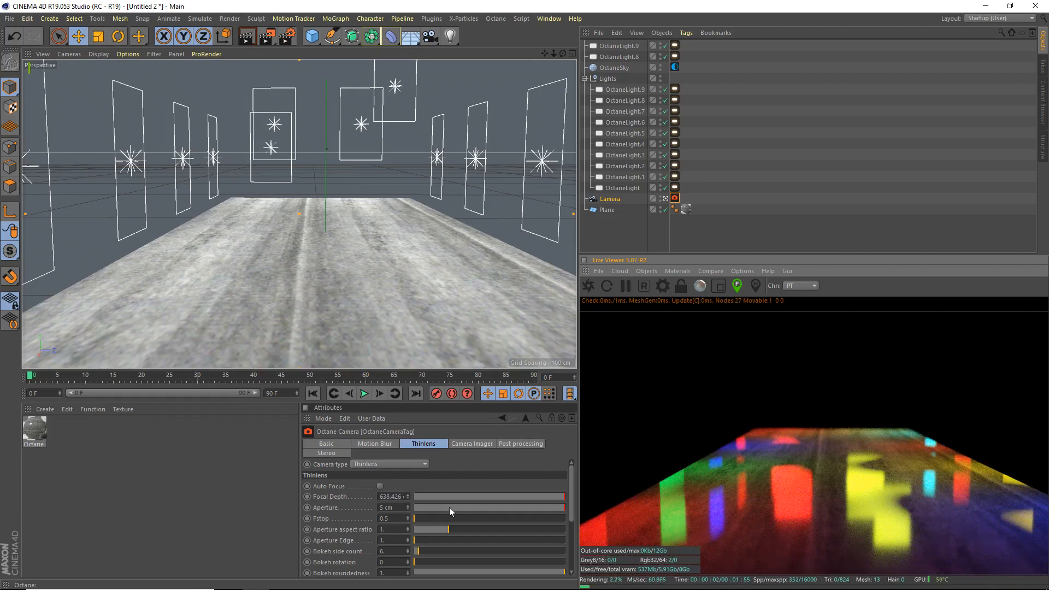
double_click(408, 508)
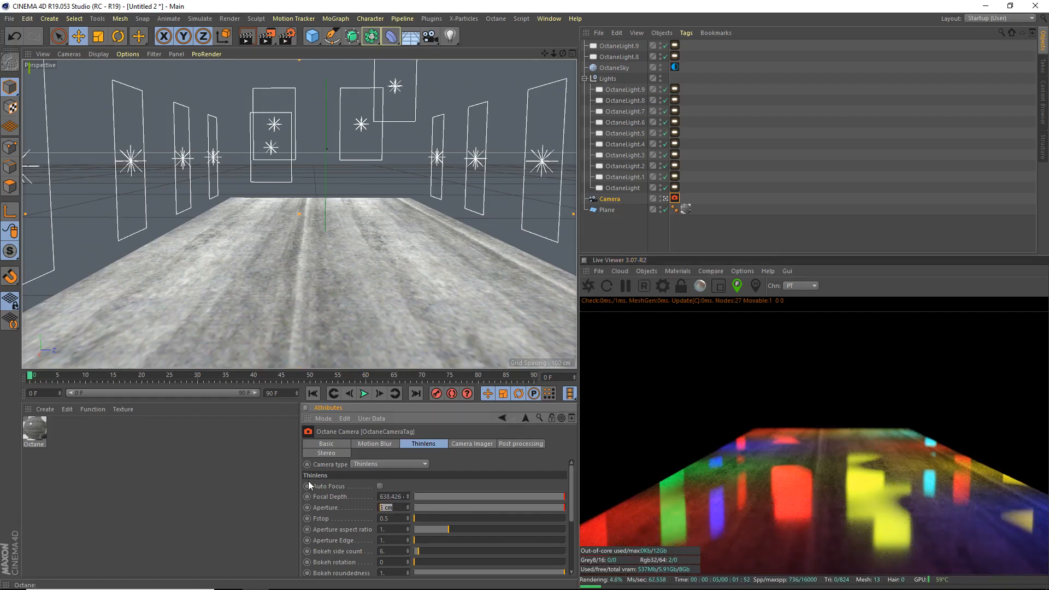
key("BackSpace")
type("2.5")
key("Return")
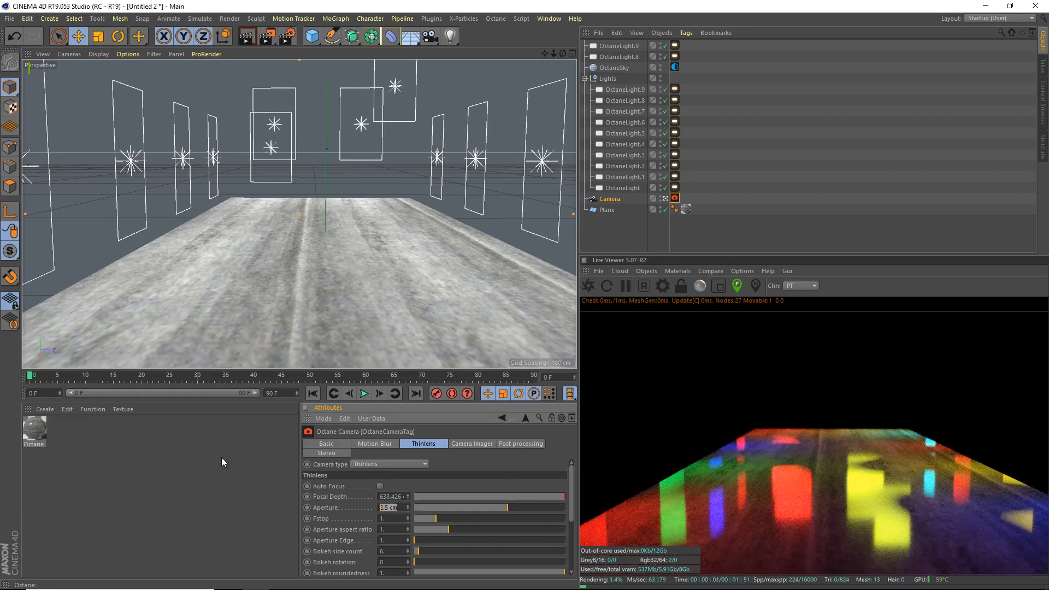
type("1")
key("Return")
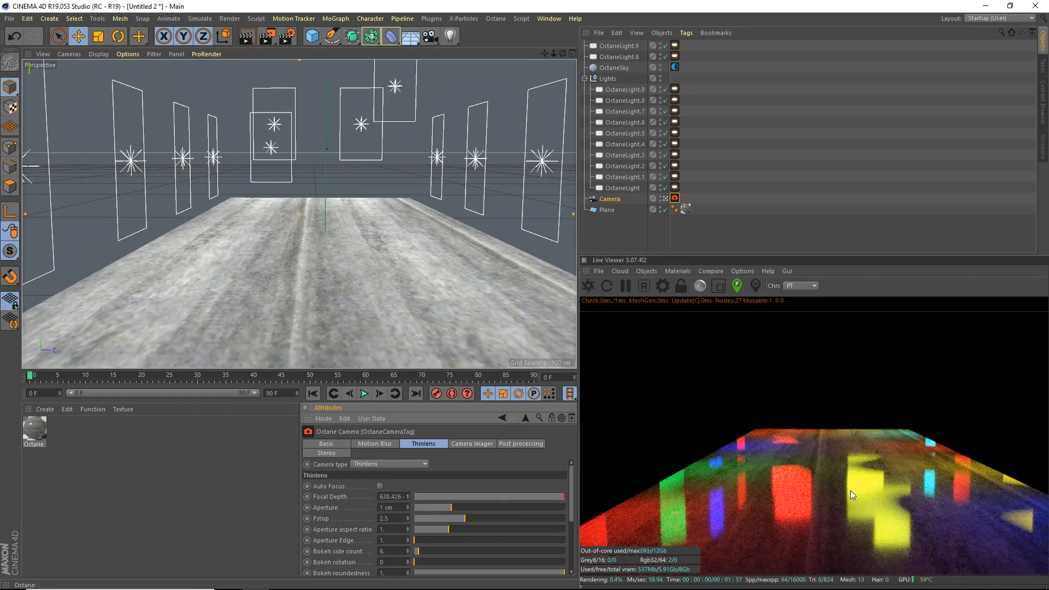
Refocus on the yellow reflection and check the whole scene outside the camera view
left_click(850, 488)
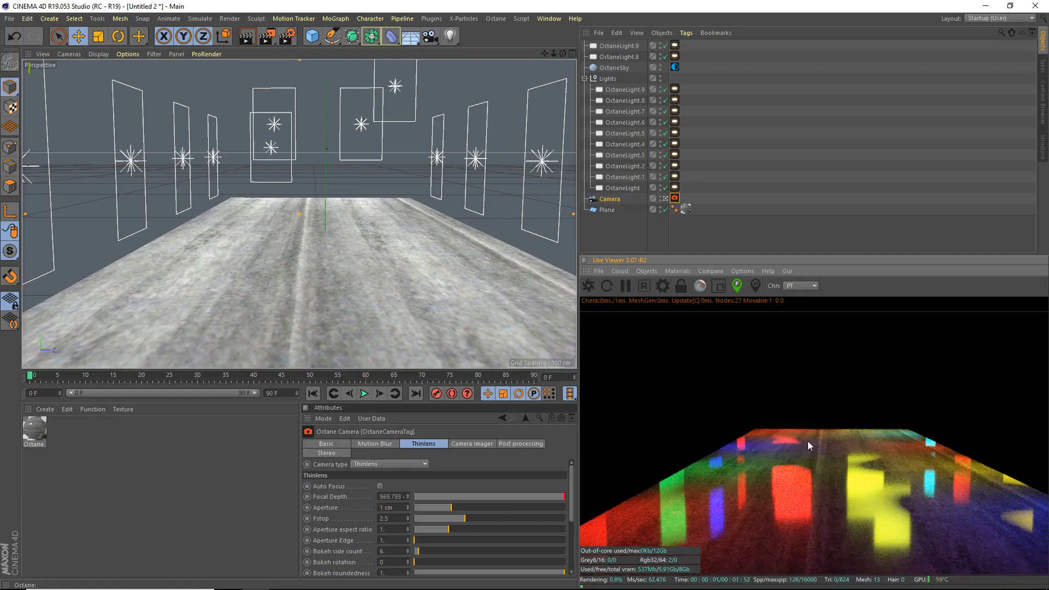
left_click_drag(544, 55, 565, 50)
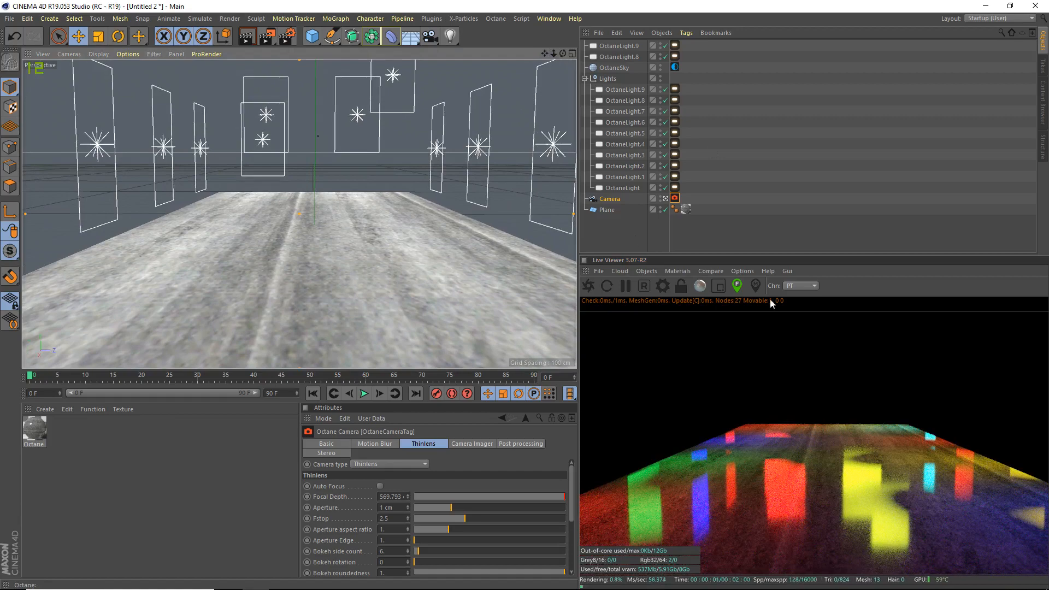
left_click(674, 198)
scroll(418, 244, "down", 3)
scroll(459, 205, "down", 2)
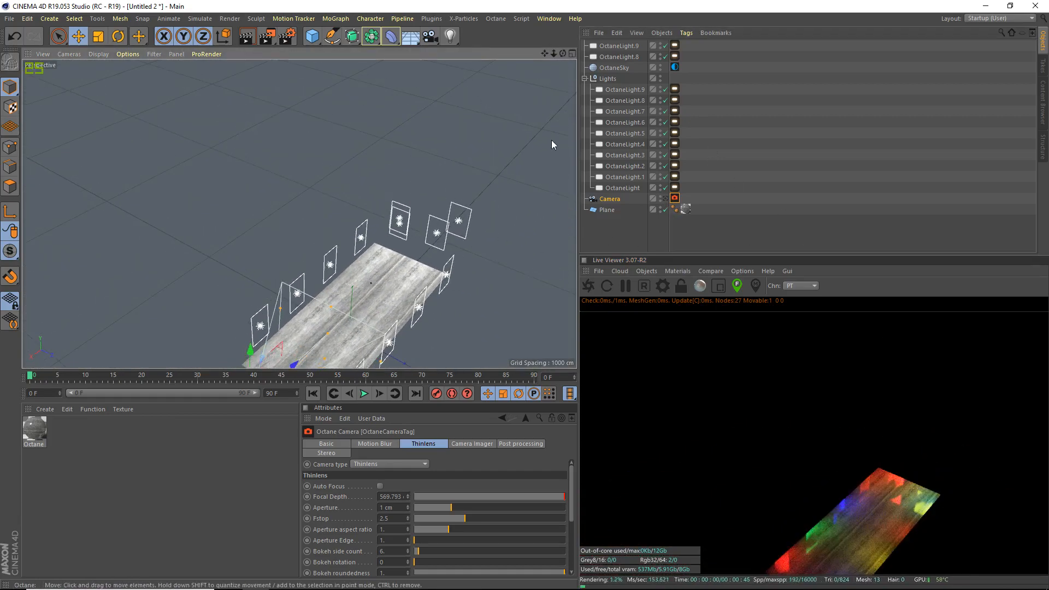
left_click(674, 200)
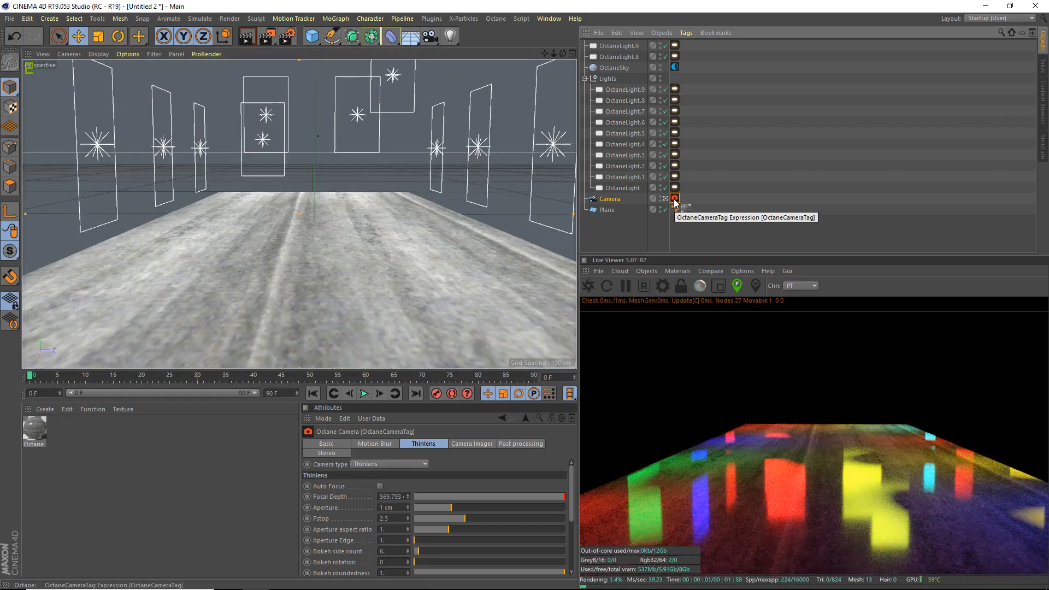
Move the copied OctaneLight.9 and OctaneLight.8 into the Lights group
left_click(586, 78)
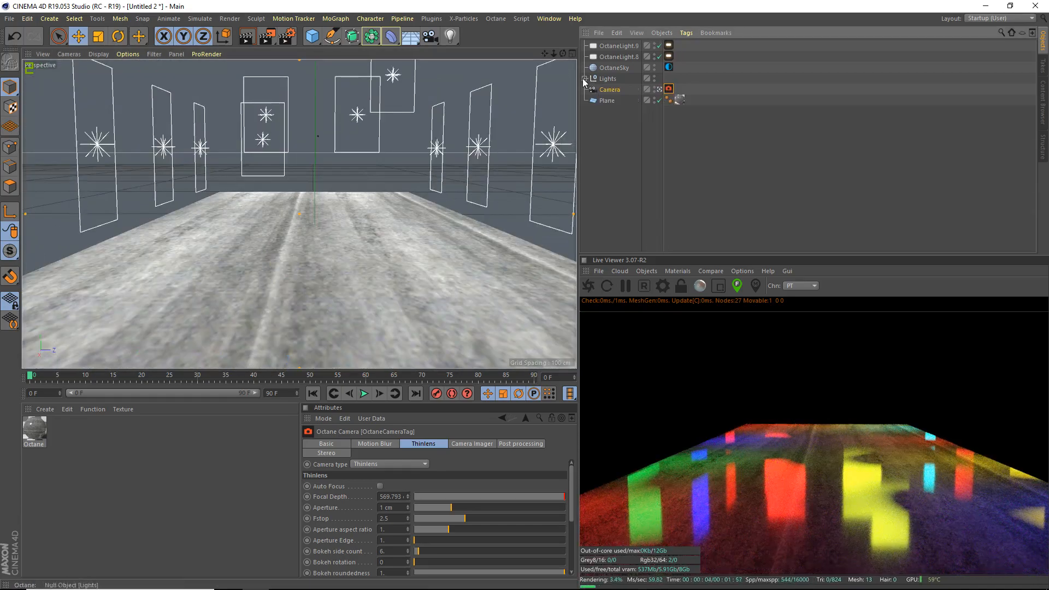
left_click_drag(615, 46, 617, 82)
left_click(585, 68)
left_click(586, 57)
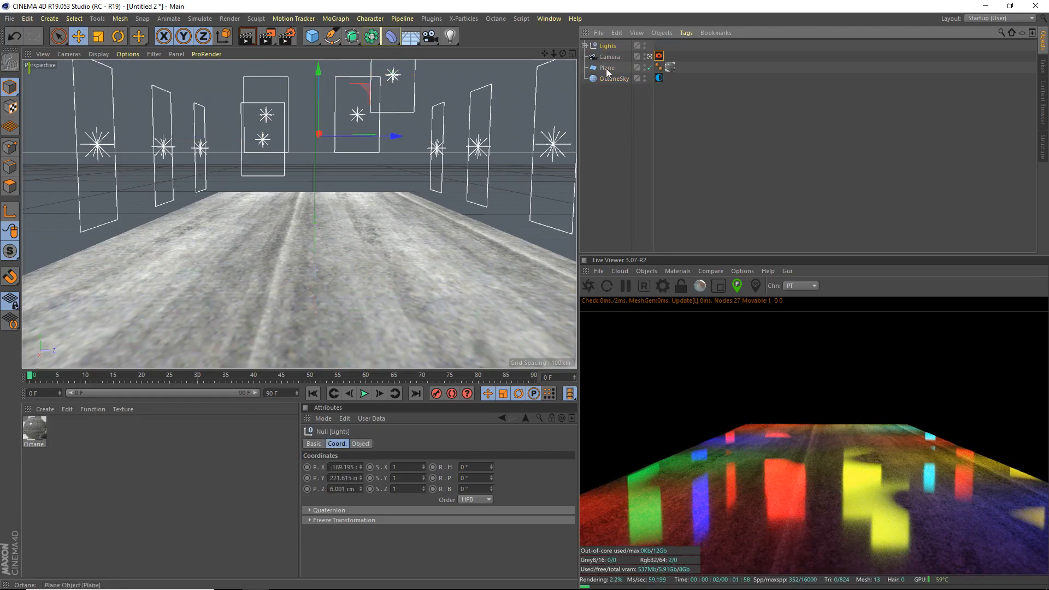
Group Lights, Plane and OctaneSky with Alt+G under a null renamed Scene
left_click(607, 91)
left_click(608, 45)
left_click(610, 67, "ctrl")
left_click(611, 78, "ctrl")
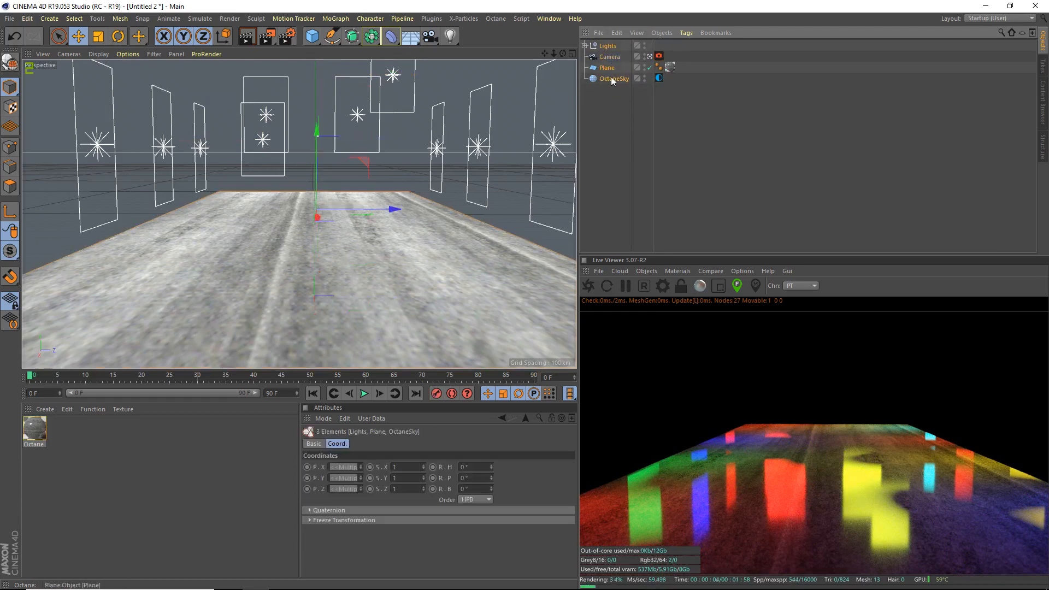
key("alt+g")
double_click(610, 45)
type("Scen")
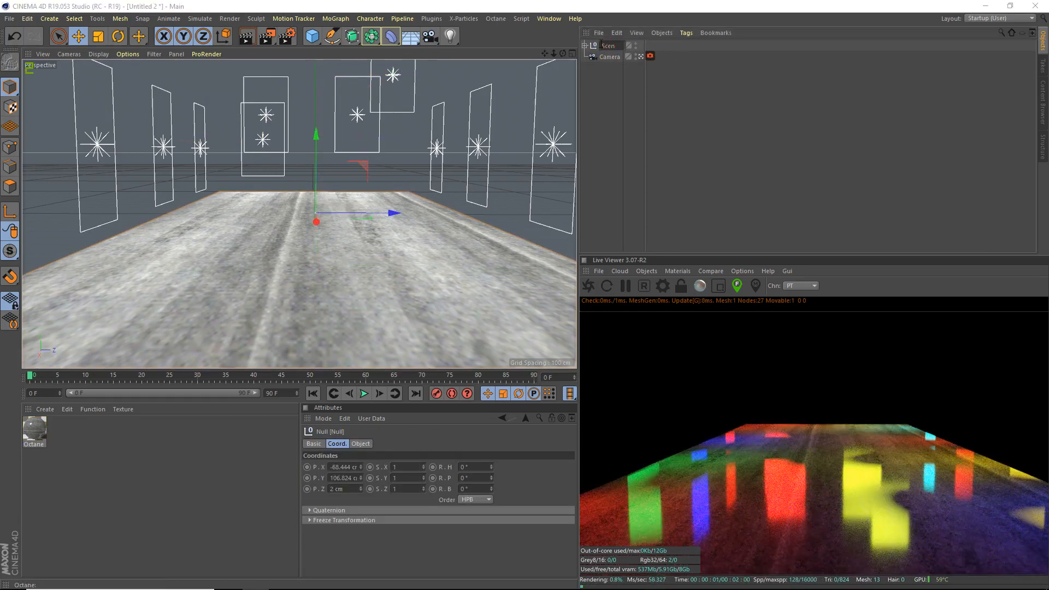
type("e")
key("Return")
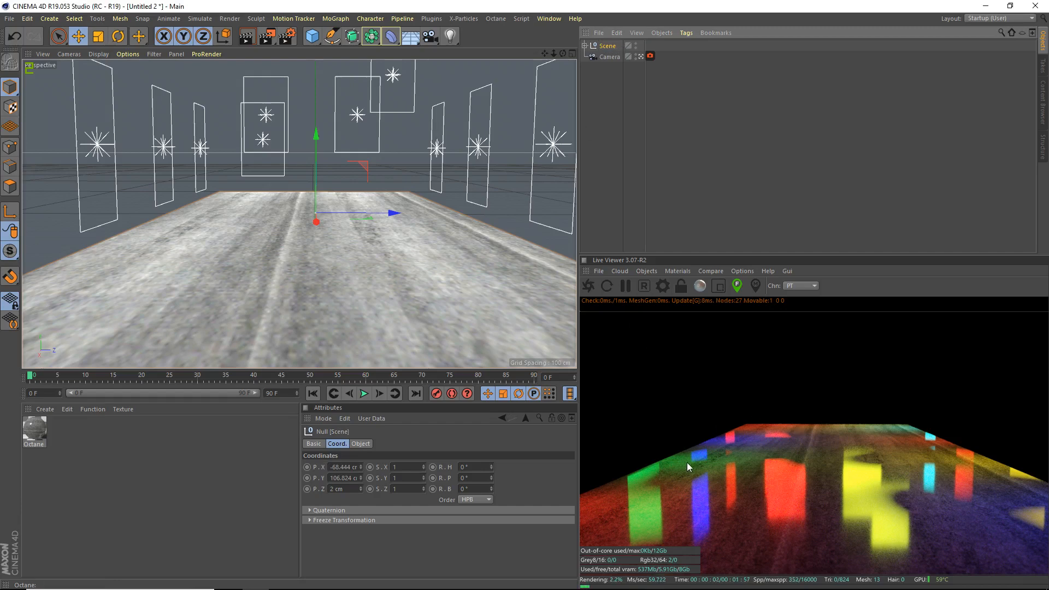